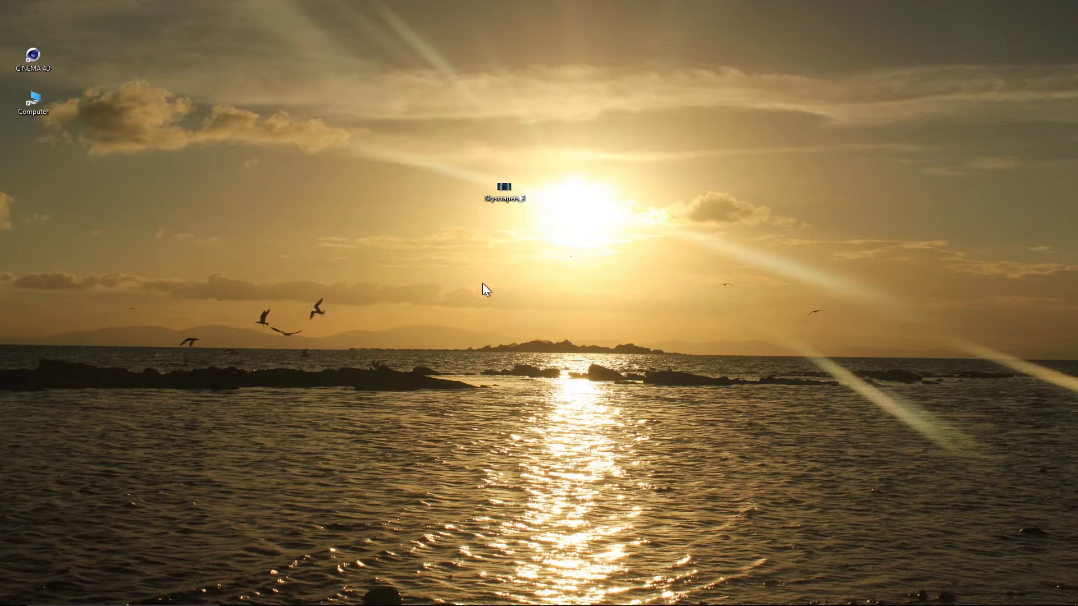
View the Skyscrapers_3 reference image of the finished towers and close it
{"action": "double_click", "coordinate": [505, 190]}
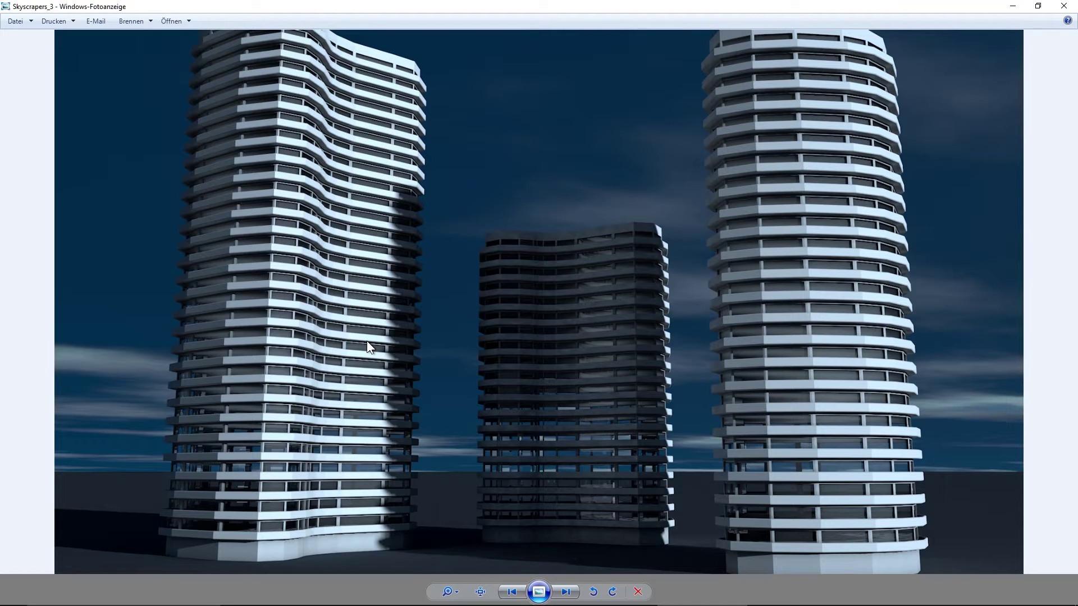
{"action": "left_click", "coordinate": [1037, 7]}
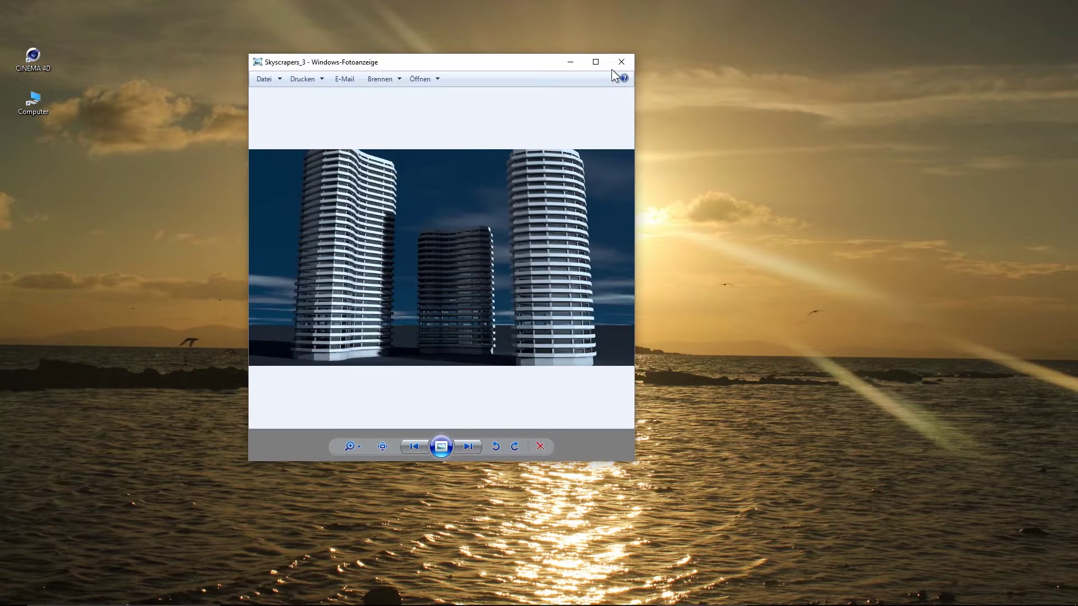
{"action": "left_click", "coordinate": [621, 58]}
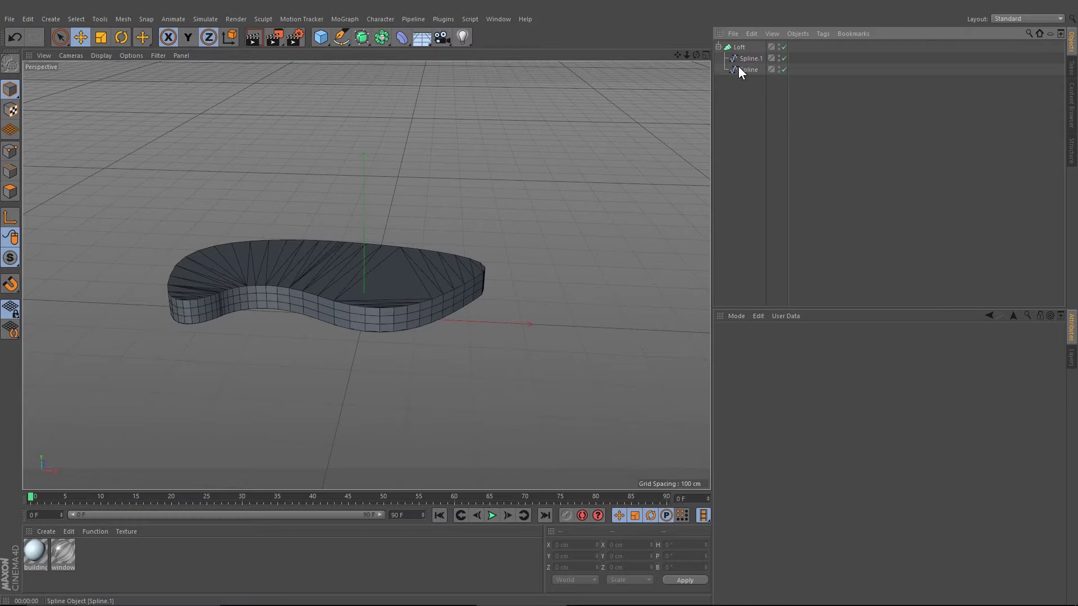
Examine the Loft and its two splines in the perspective and top views, including the Y position of Spline.1
{"action": "left_click", "coordinate": [738, 47]}
{"action": "left_click", "coordinate": [718, 124]}
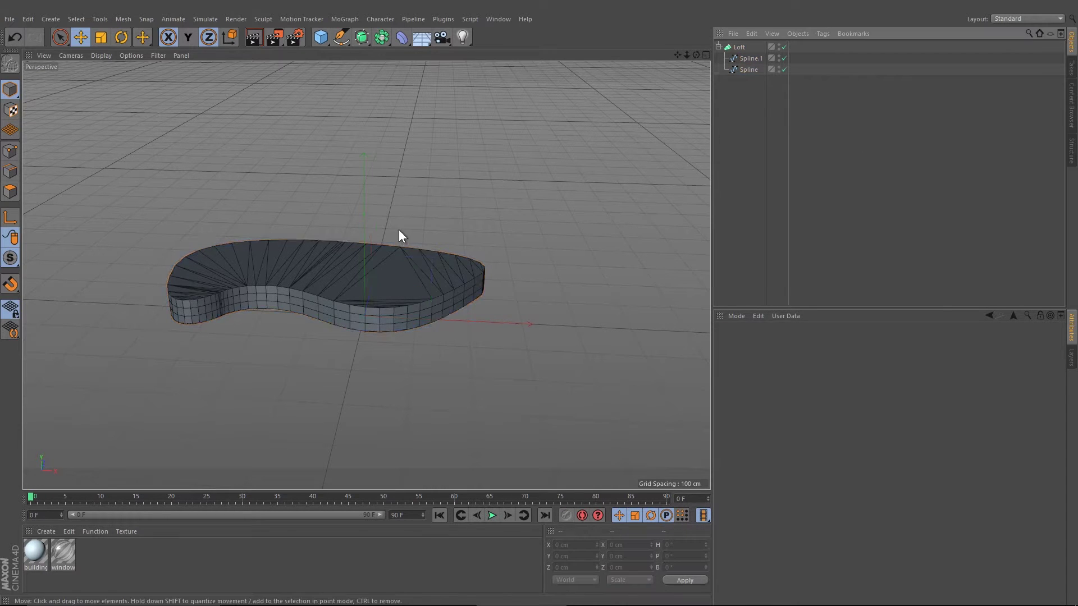
{"action": "middle_click", "coordinate": [344, 232]}
{"action": "middle_click", "coordinate": [510, 178]}
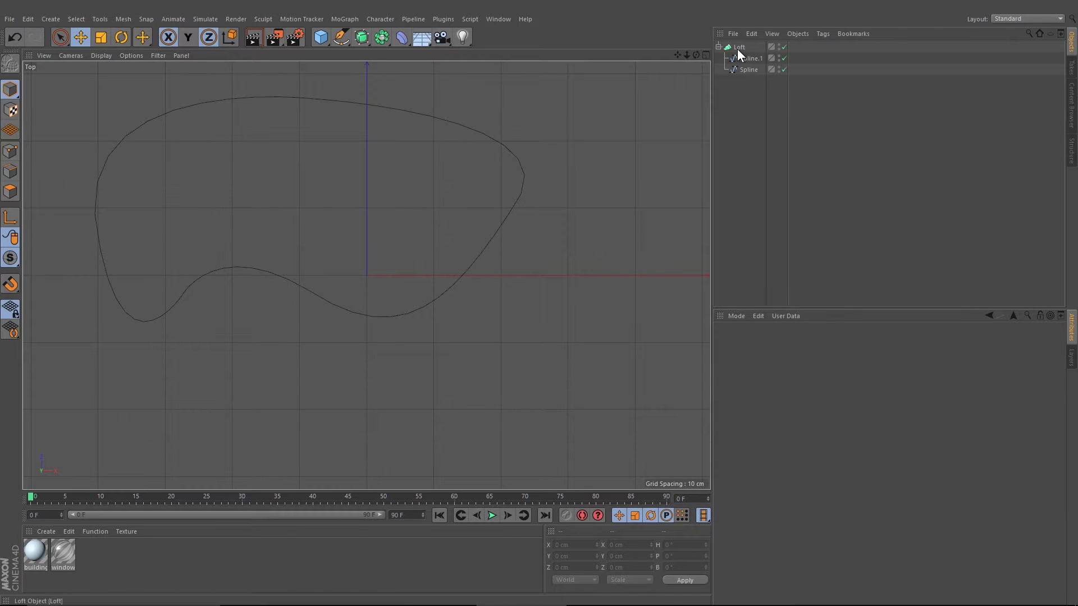
{"action": "middle_click", "coordinate": [407, 164]}
{"action": "middle_click", "coordinate": [159, 197]}
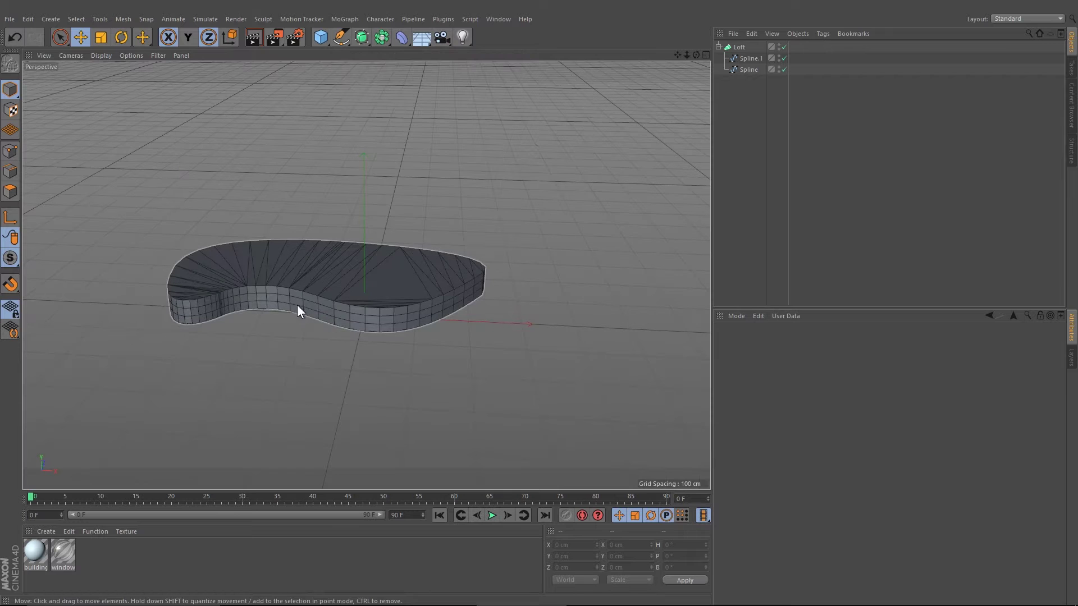
{"action": "left_click", "coordinate": [734, 58]}
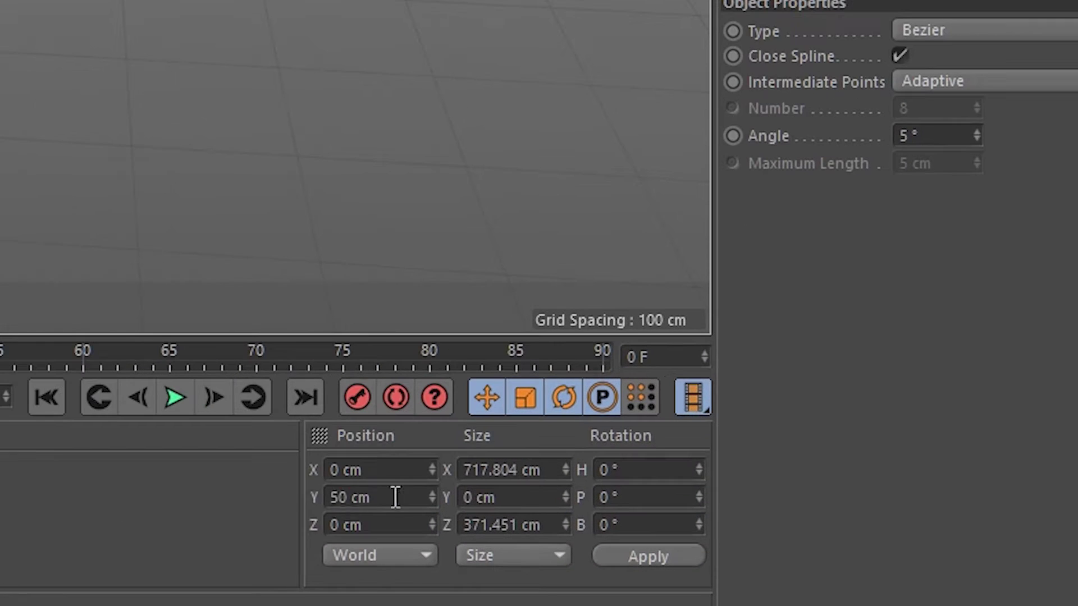
{"action": "left_click_drag", "start_coordinate": [395, 497], "coordinate": [299, 500]}
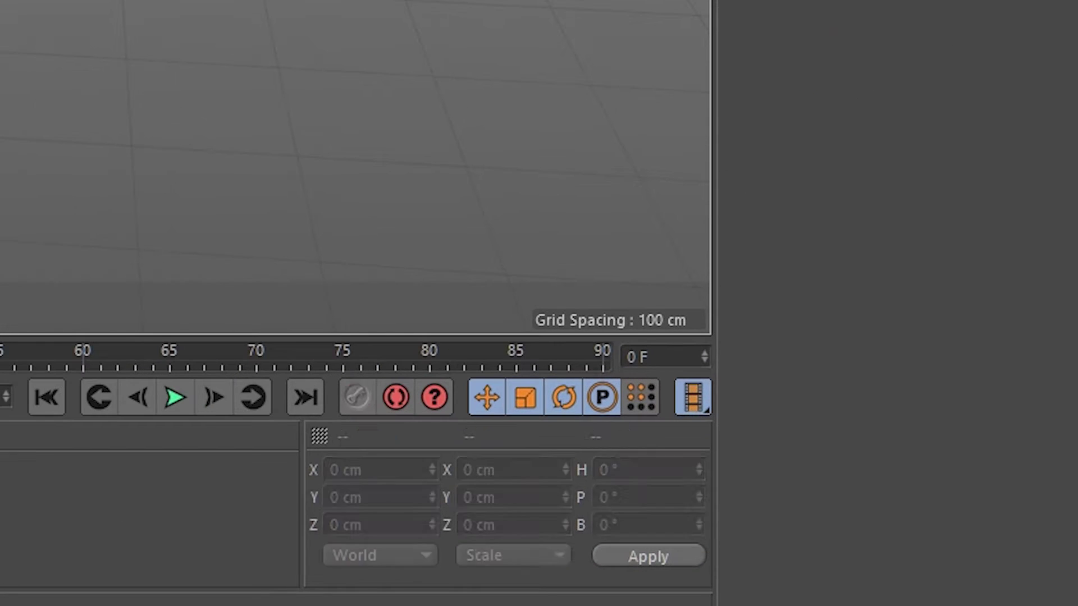
Duplicate the Loft object and hide the copy in the editor and renderer as a backup
{"action": "left_click", "coordinate": [735, 46]}
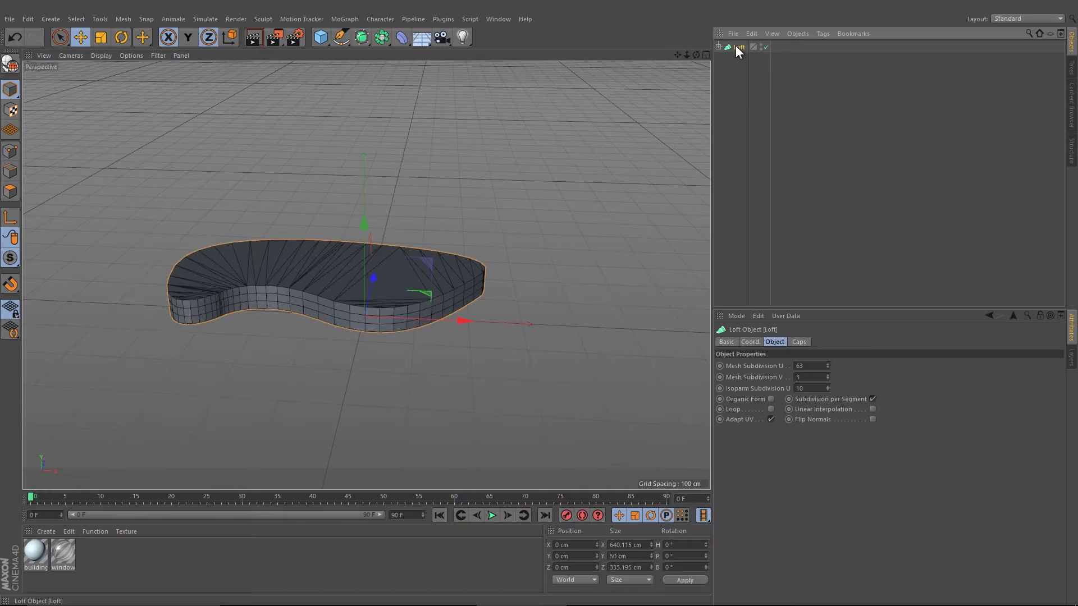
{"action": "key", "text": "ctrl+c"}
{"action": "key", "text": "ctrl+v"}
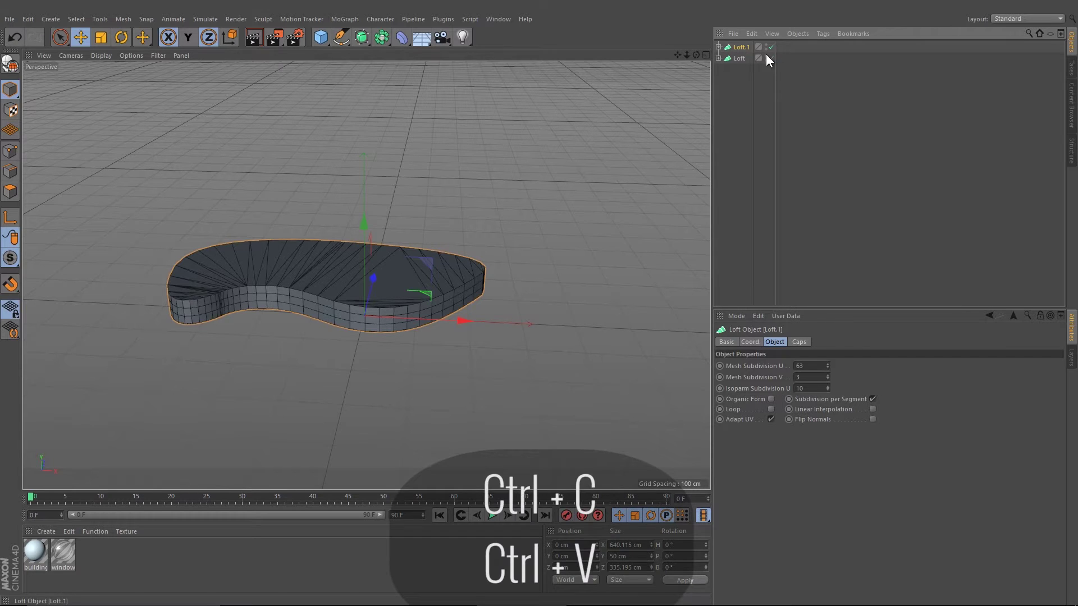
{"action": "left_click", "coordinate": [766, 48], "text": "alt"}
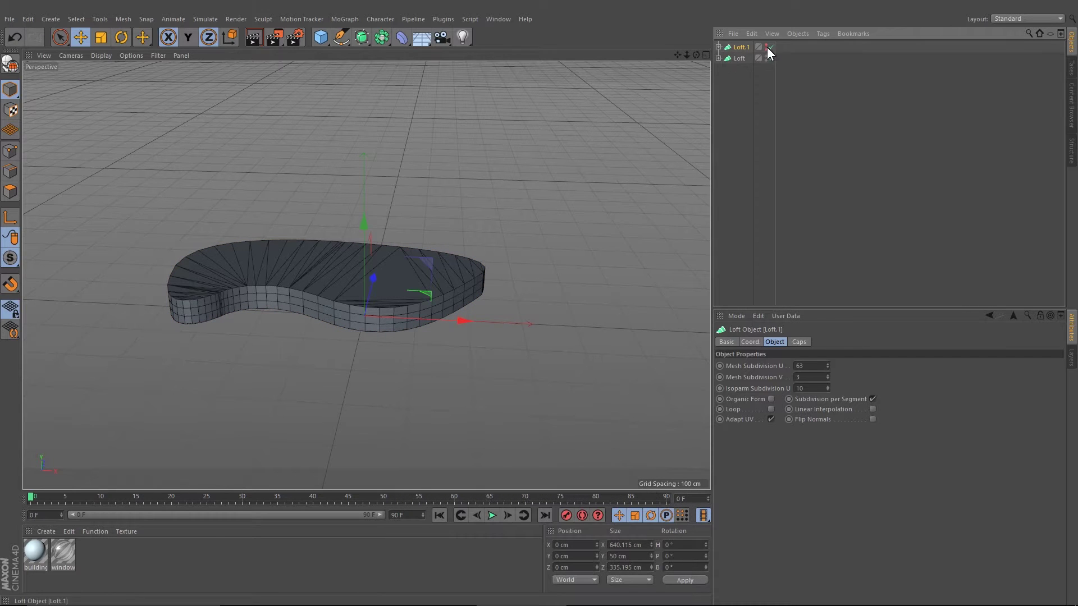
Make the original Loft editable and merge it with its two caps using Connect Objects + Delete
{"action": "left_click", "coordinate": [736, 58]}
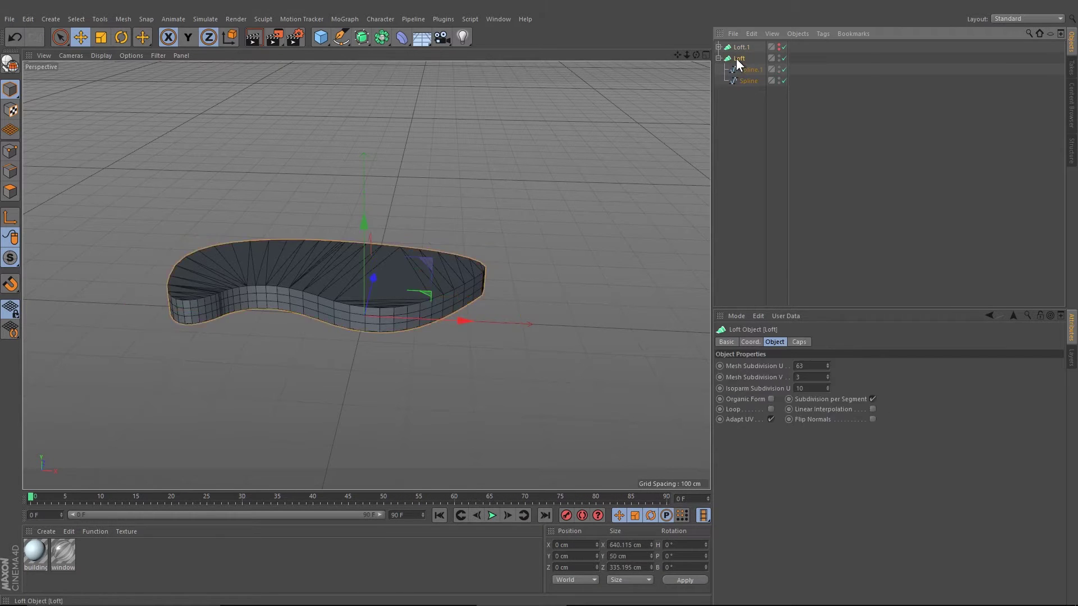
{"action": "key", "text": "c"}
{"action": "left_click", "coordinate": [718, 59]}
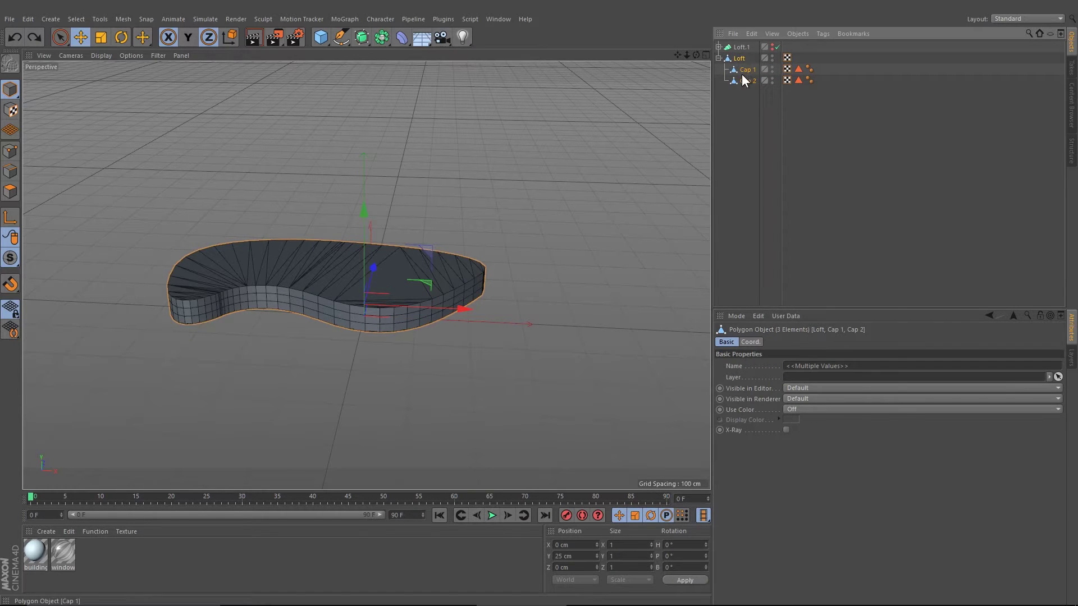
{"action": "right_click", "coordinate": [744, 80]}
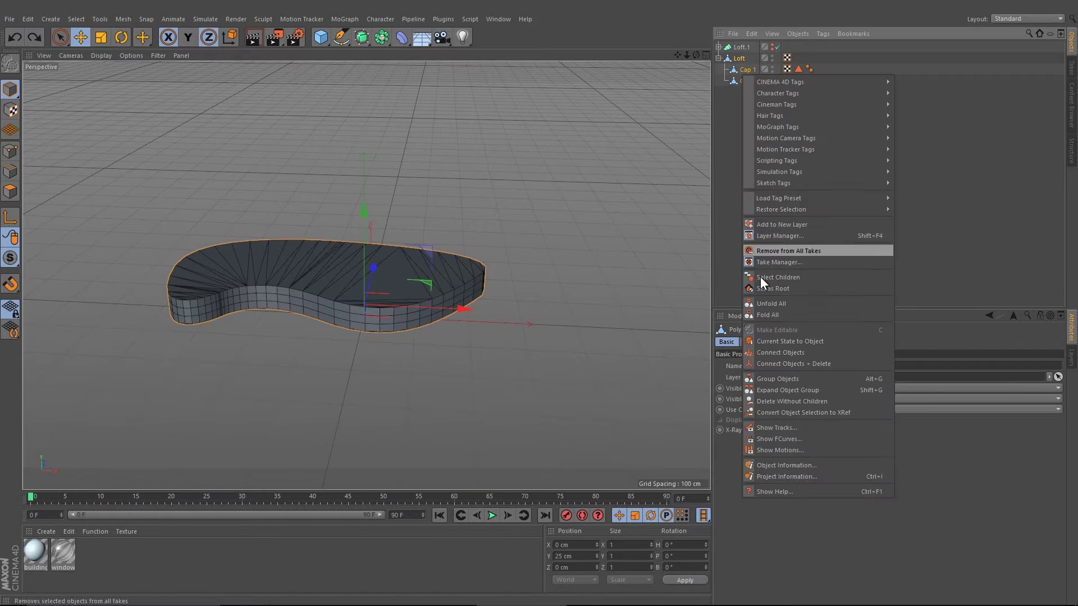
{"action": "left_click", "coordinate": [794, 363]}
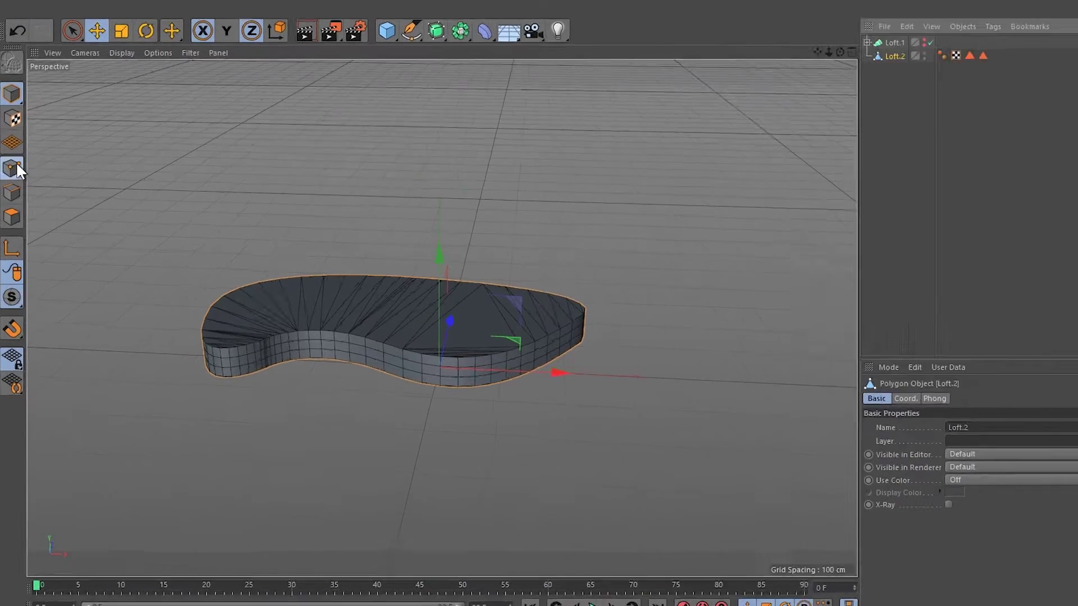
Select all points of the merged loft mesh and optimize them
{"action": "left_click", "coordinate": [16, 167]}
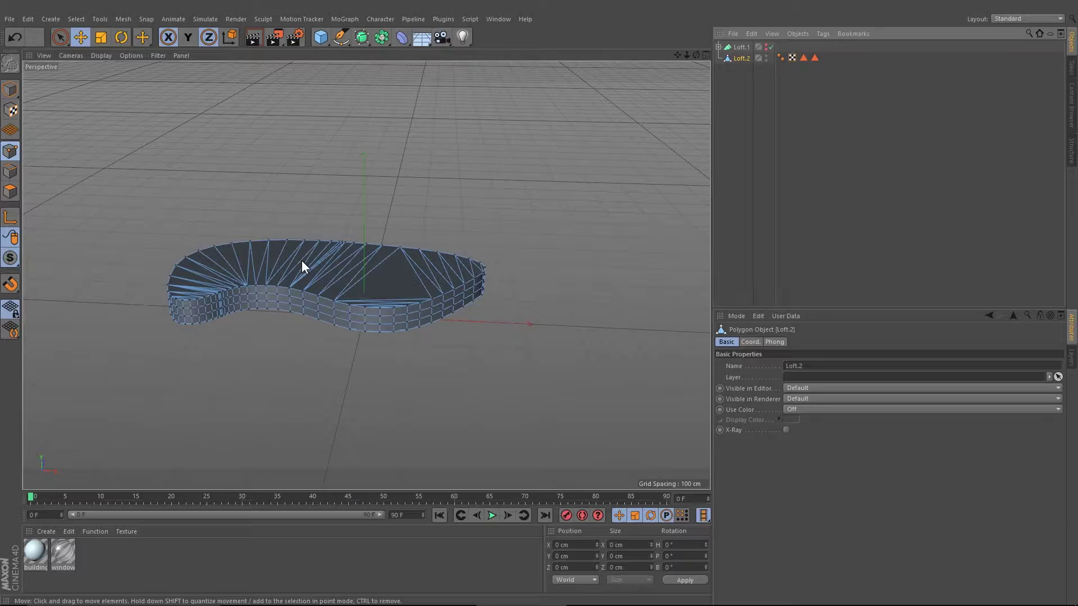
{"action": "key", "text": "ctrl+a"}
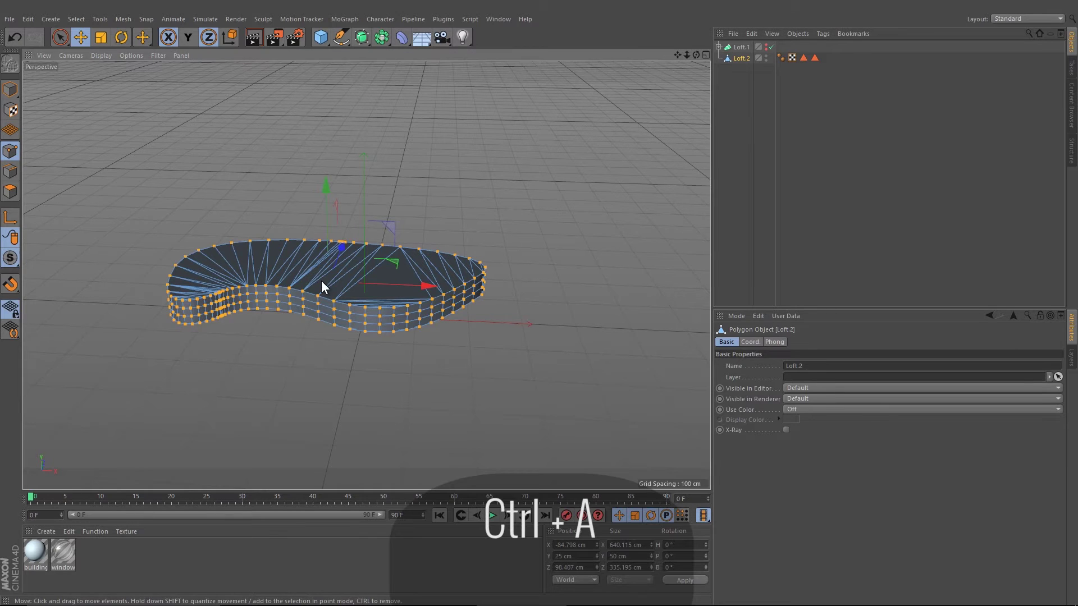
{"action": "right_click", "coordinate": [321, 281]}
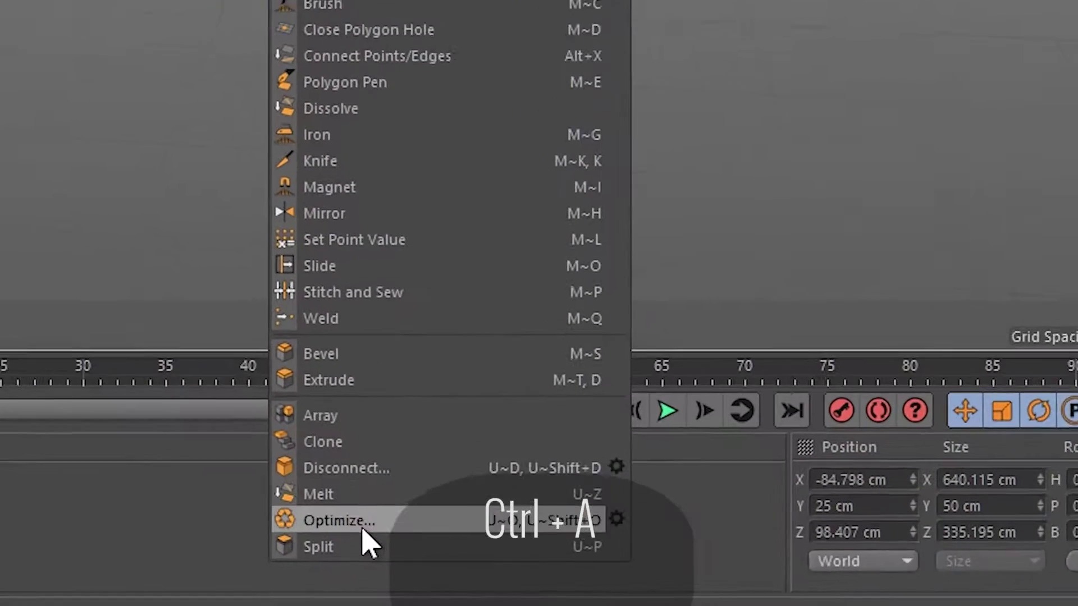
{"action": "left_click", "coordinate": [362, 527]}
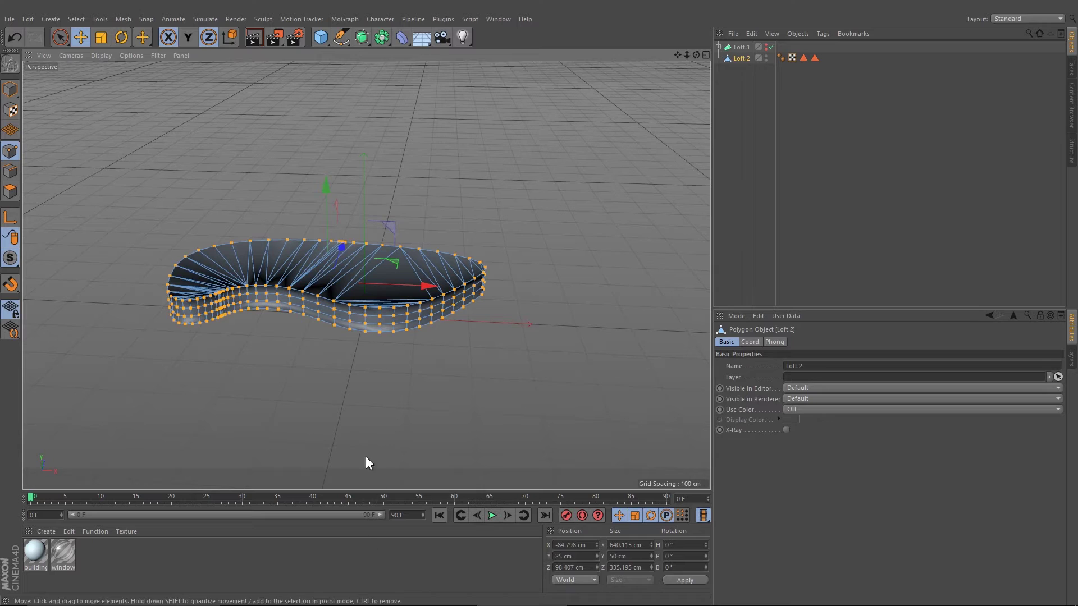
Delete the Phong tag and both polygon selection tags from the merged loft object
{"action": "left_click", "coordinate": [776, 76]}
{"action": "left_click", "coordinate": [781, 58]}
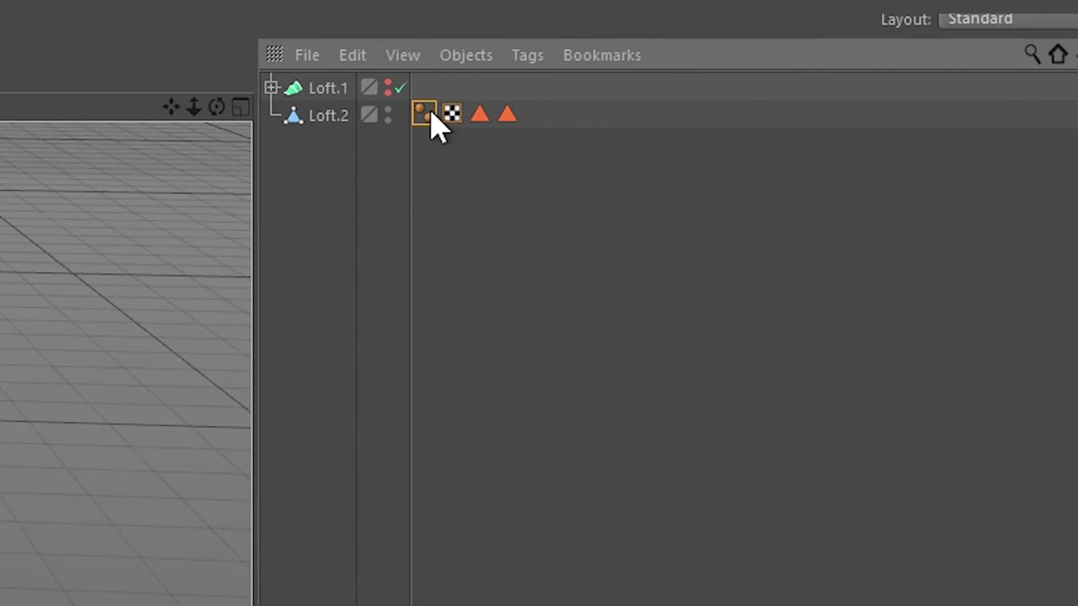
{"action": "key", "text": "Delete"}
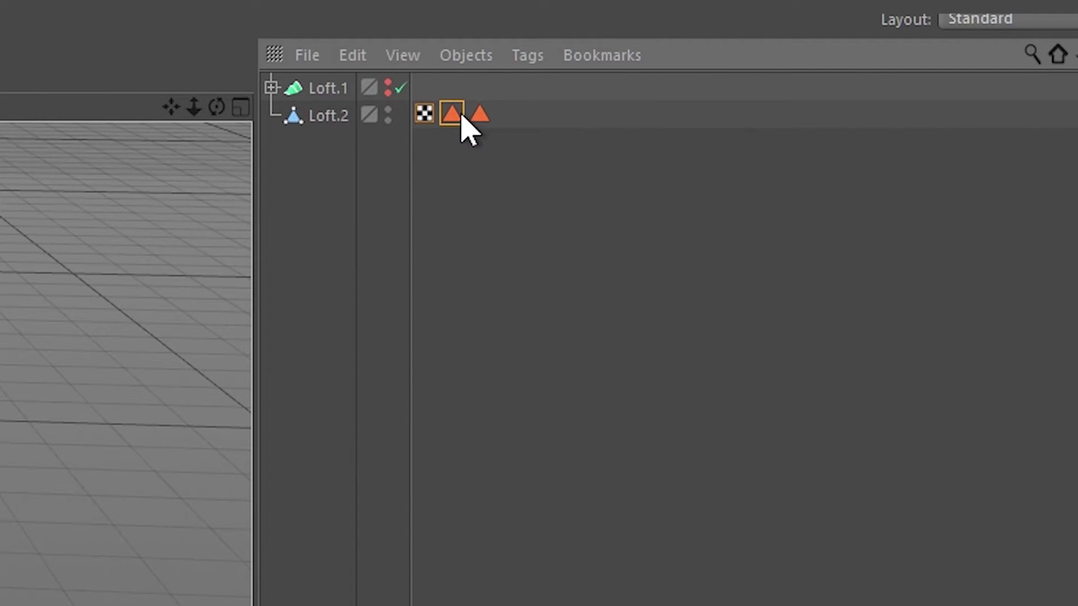
{"action": "key", "text": "Delete"}
{"action": "left_click", "coordinate": [461, 115]}
{"action": "key", "text": "Delete"}
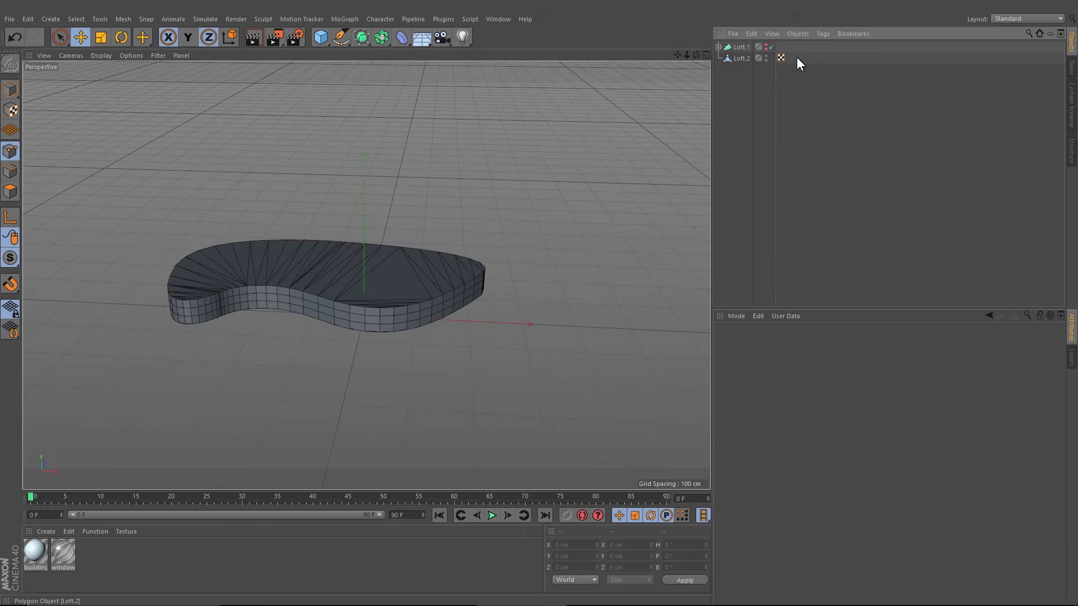
Select all three polygon loops around the side of the merged loft and reverse their normals
{"action": "left_click", "coordinate": [739, 59]}
{"action": "scroll", "coordinate": [291, 352], "scroll_direction": "up", "scroll_amount": 2}
{"action": "left_click", "coordinate": [740, 59]}
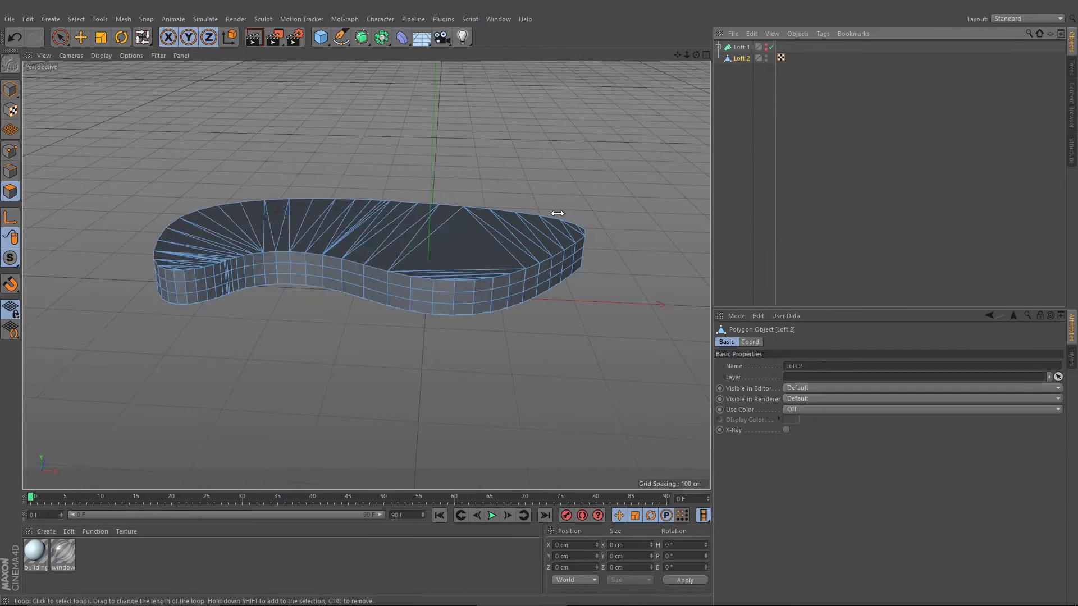
{"action": "left_click", "coordinate": [394, 292]}
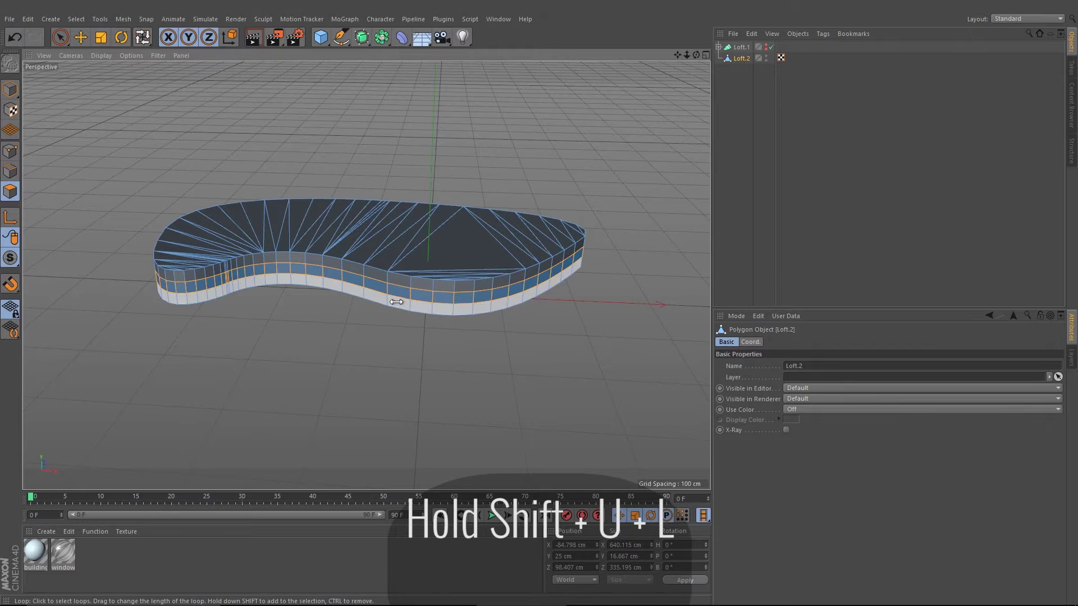
{"action": "scroll", "coordinate": [408, 306], "scroll_direction": "up", "scroll_amount": 1}
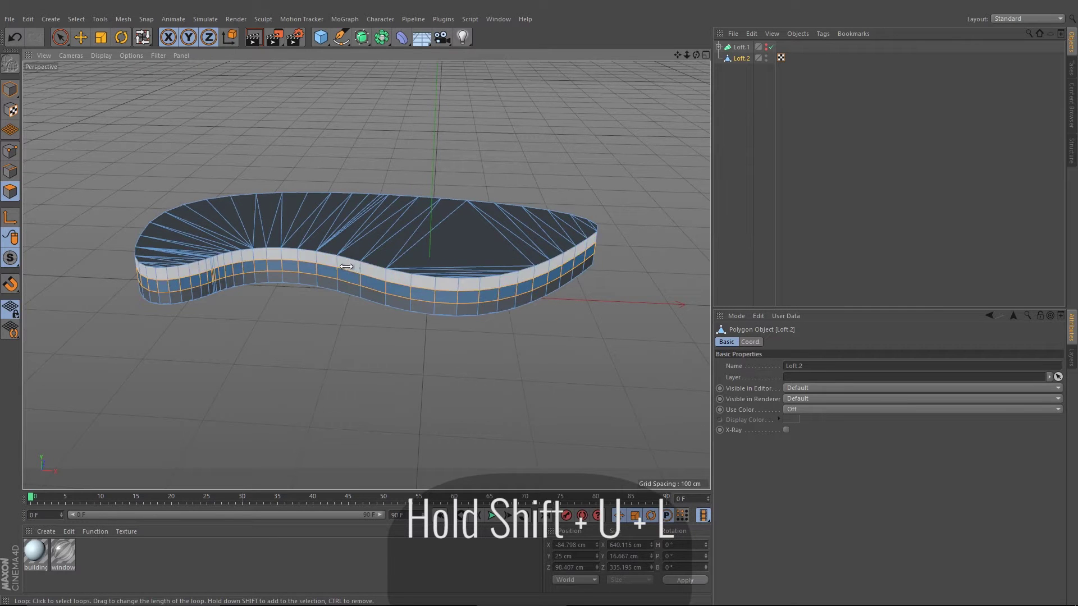
{"action": "left_click", "coordinate": [370, 275], "text": "shift"}
{"action": "left_click", "coordinate": [366, 295], "text": "shift"}
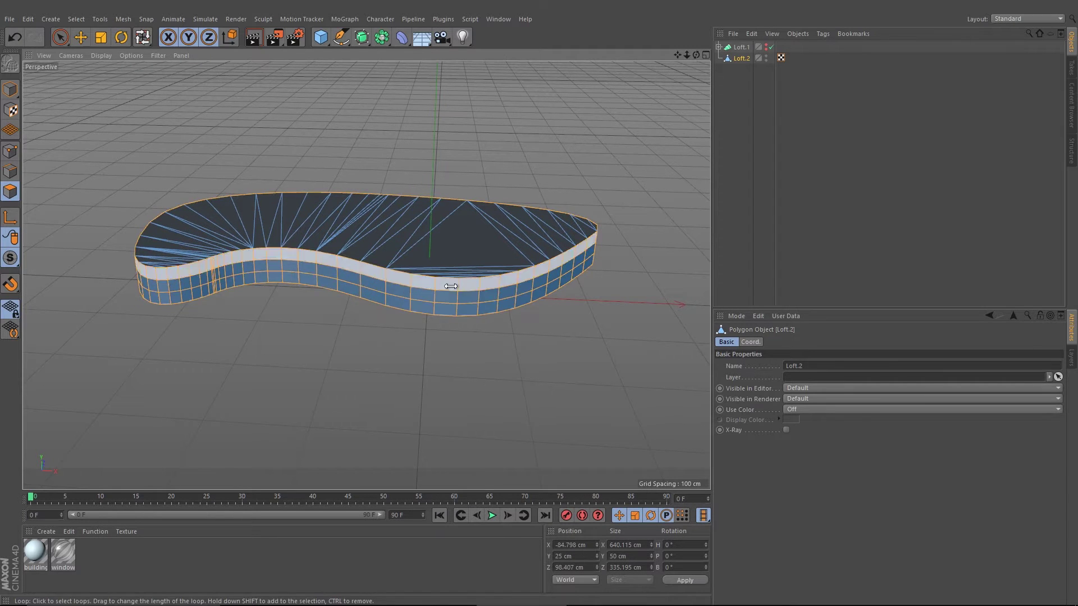
{"action": "right_click", "coordinate": [467, 293]}
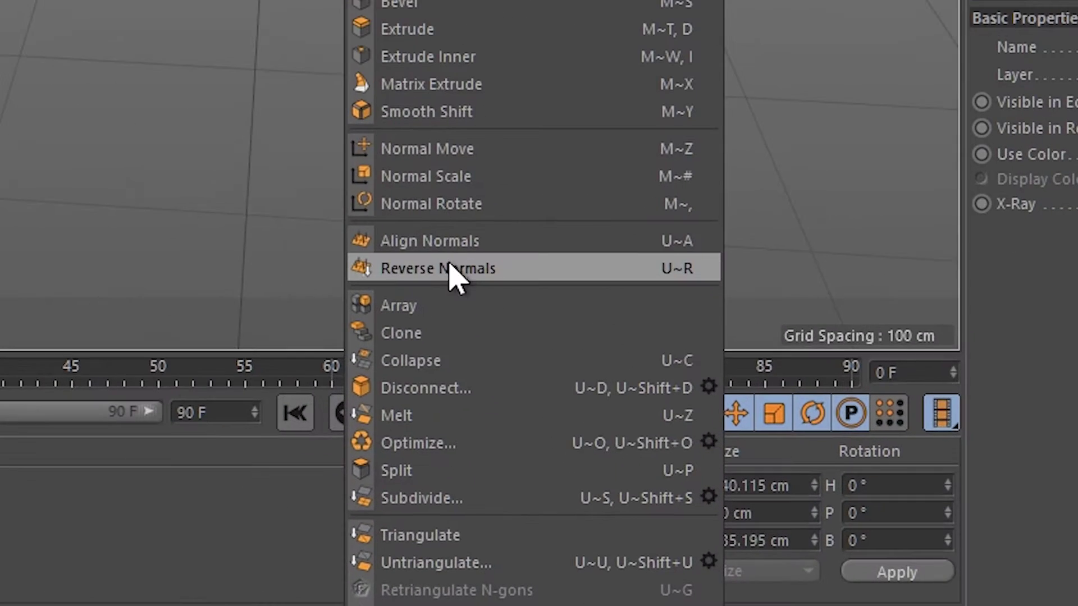
{"action": "left_click", "coordinate": [461, 268]}
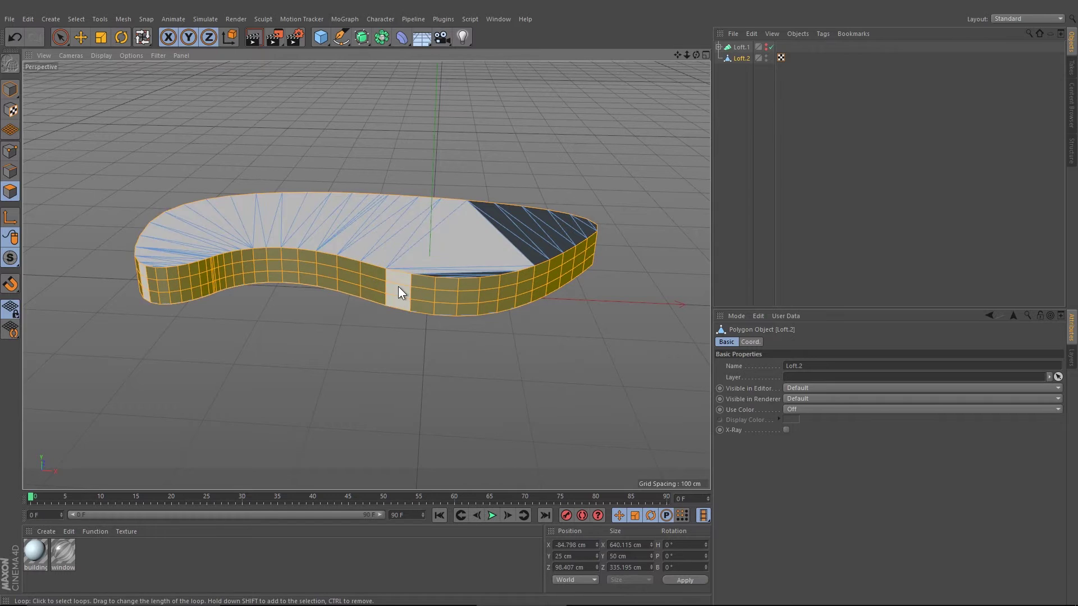
Select only the middle polygon loop around the side and scale it to 170% along Y
{"action": "left_click_drag", "start_coordinate": [429, 382], "coordinate": [403, 268], "text": "alt"}
{"action": "key", "text": "u"}
{"action": "key", "text": "l"}
{"action": "left_click", "coordinate": [430, 313]}
{"action": "key", "text": "t"}
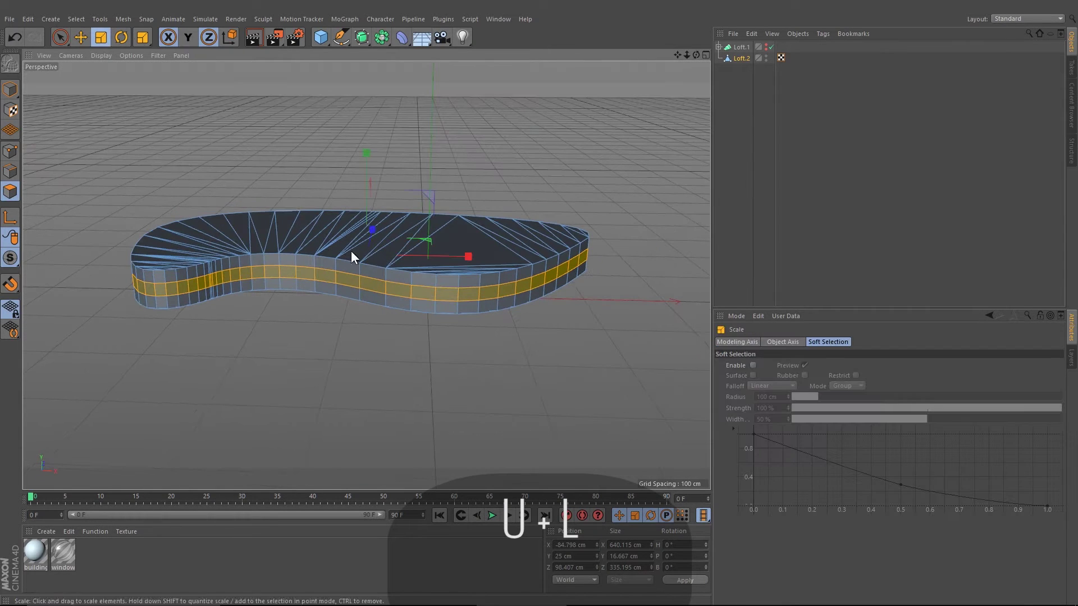
{"action": "left_click_drag", "start_coordinate": [356, 160], "coordinate": [396, 78]}
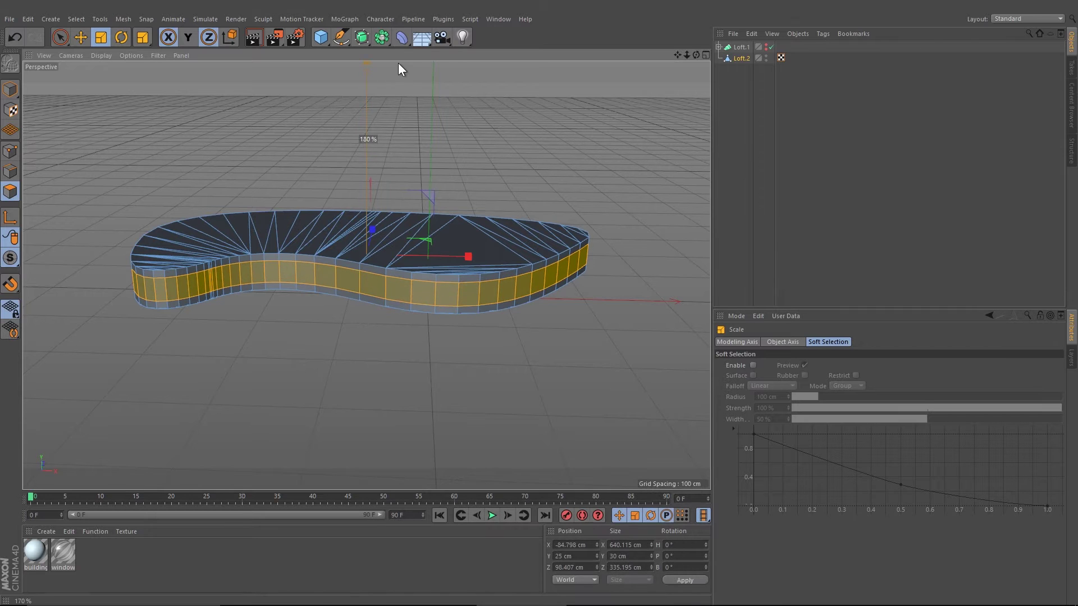
{"action": "left_click", "coordinate": [189, 37]}
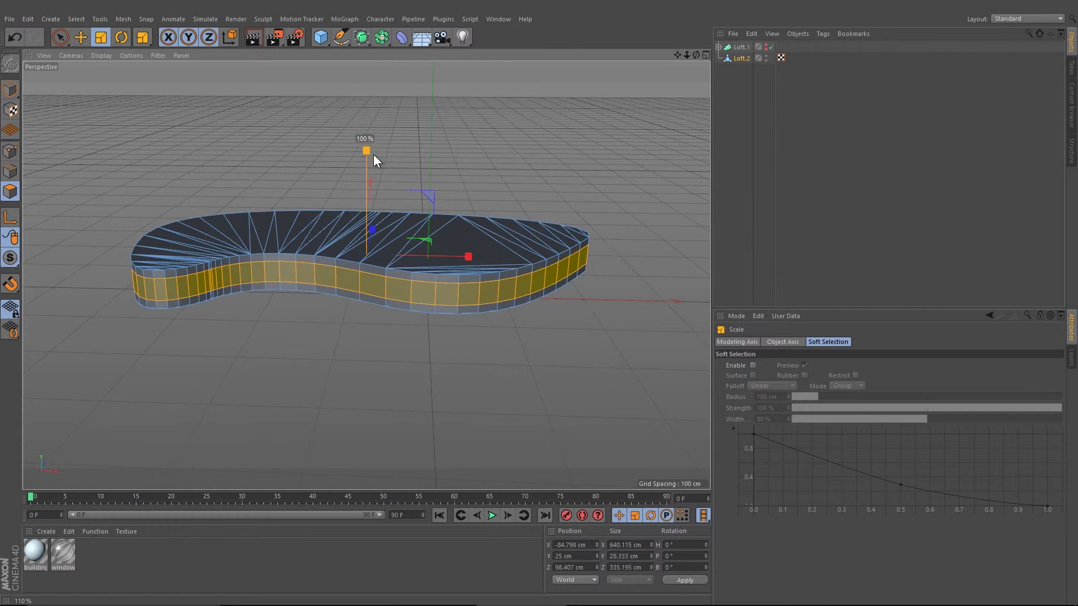
{"action": "scroll", "coordinate": [419, 329], "scroll_direction": "up", "scroll_amount": 1}
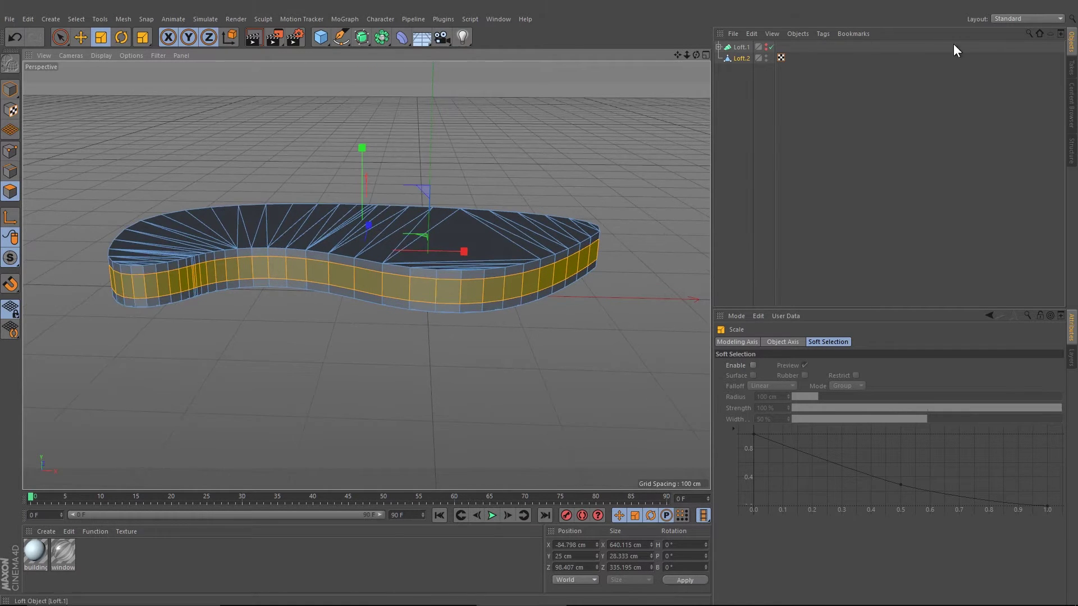
Switch to the Modeling layout and Matrix Extrude the selected middle polygon loop with 1 step, 0 cm move and 90% scale
{"action": "left_click", "coordinate": [1004, 18]}
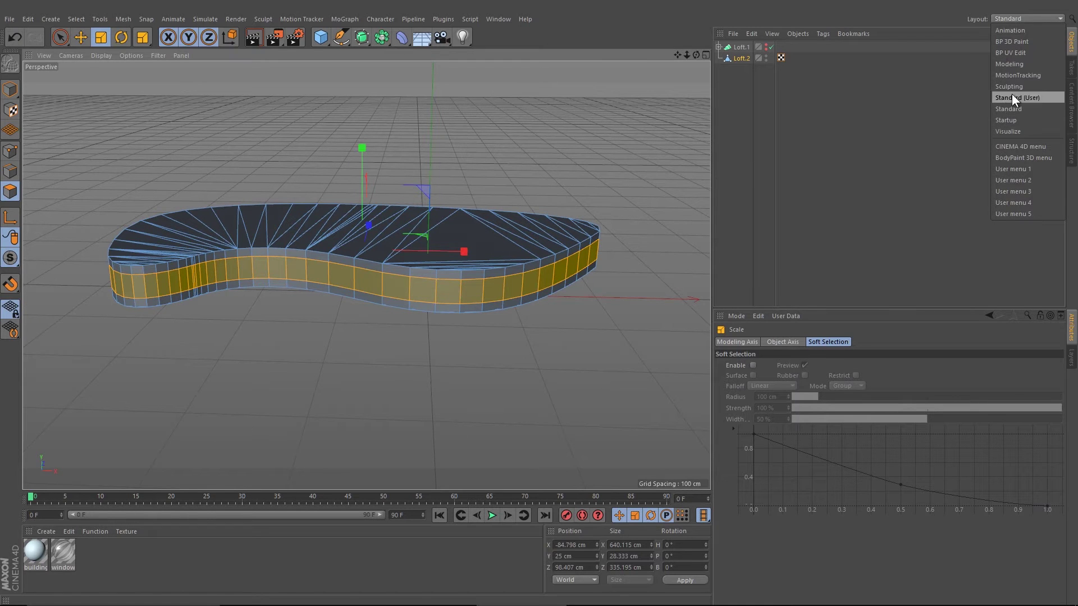
{"action": "left_click", "coordinate": [1015, 64]}
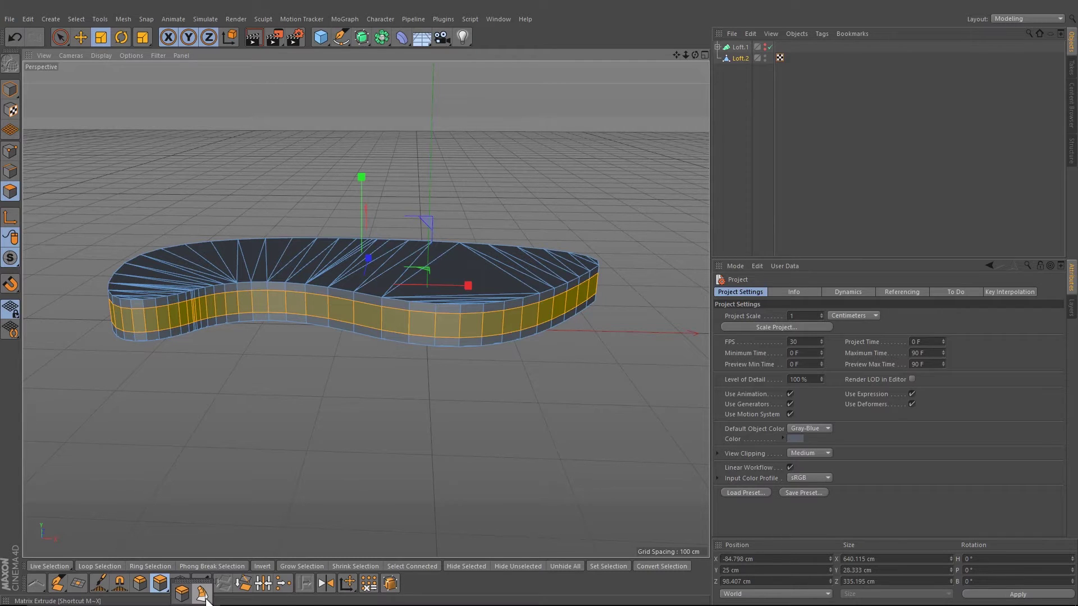
{"action": "left_click", "coordinate": [205, 597]}
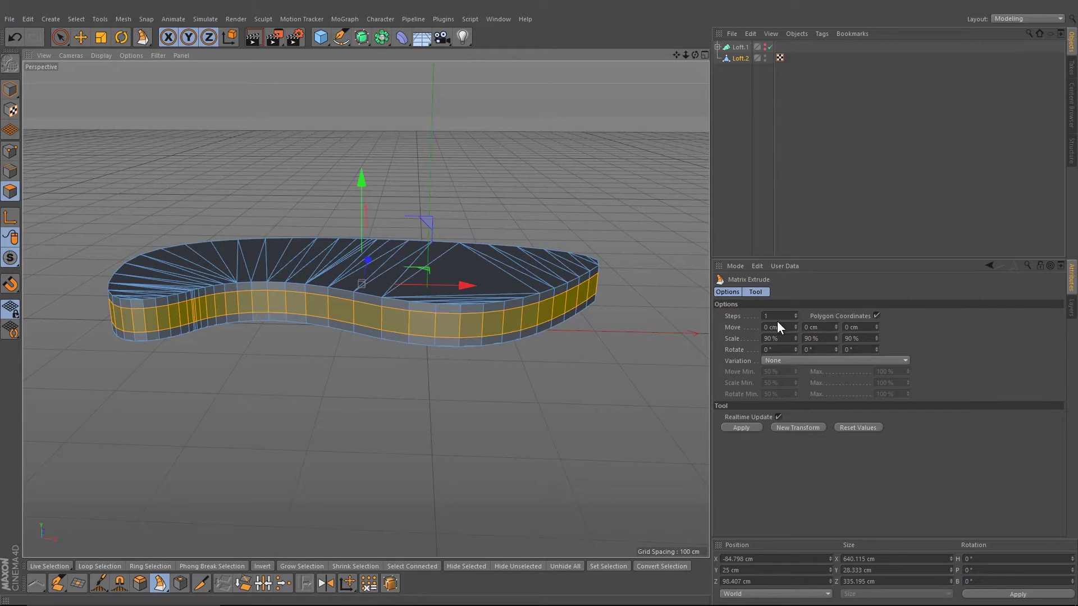
{"action": "left_click_drag", "start_coordinate": [312, 388], "coordinate": [317, 387]}
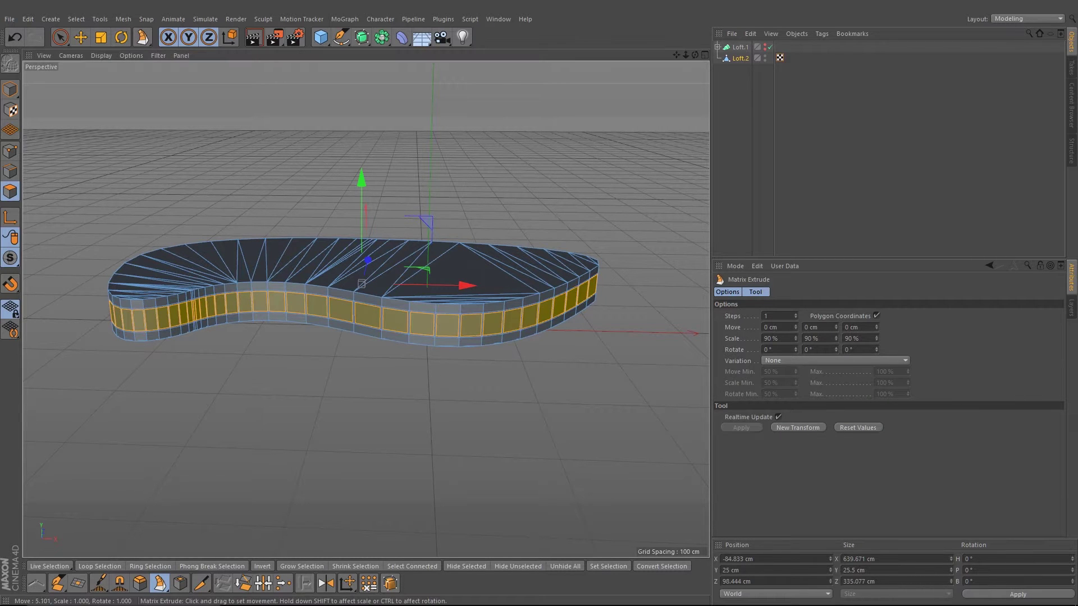
{"action": "scroll", "coordinate": [340, 334], "scroll_direction": "up", "scroll_amount": 8}
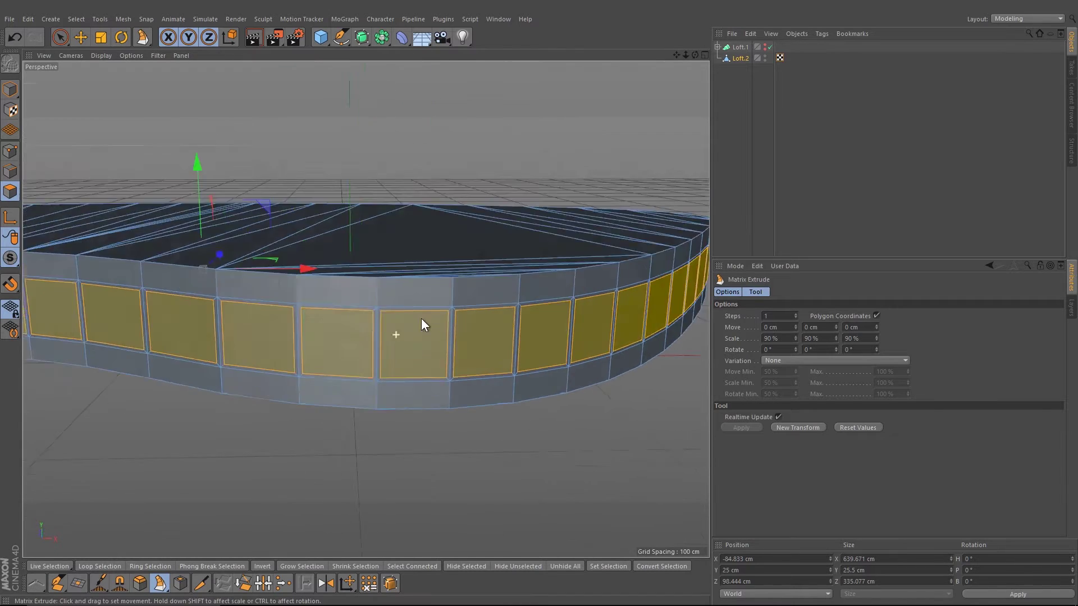
{"action": "left_click_drag", "start_coordinate": [421, 318], "coordinate": [455, 303], "text": "alt"}
{"action": "left_click_drag", "start_coordinate": [494, 359], "coordinate": [581, 333], "text": "alt"}
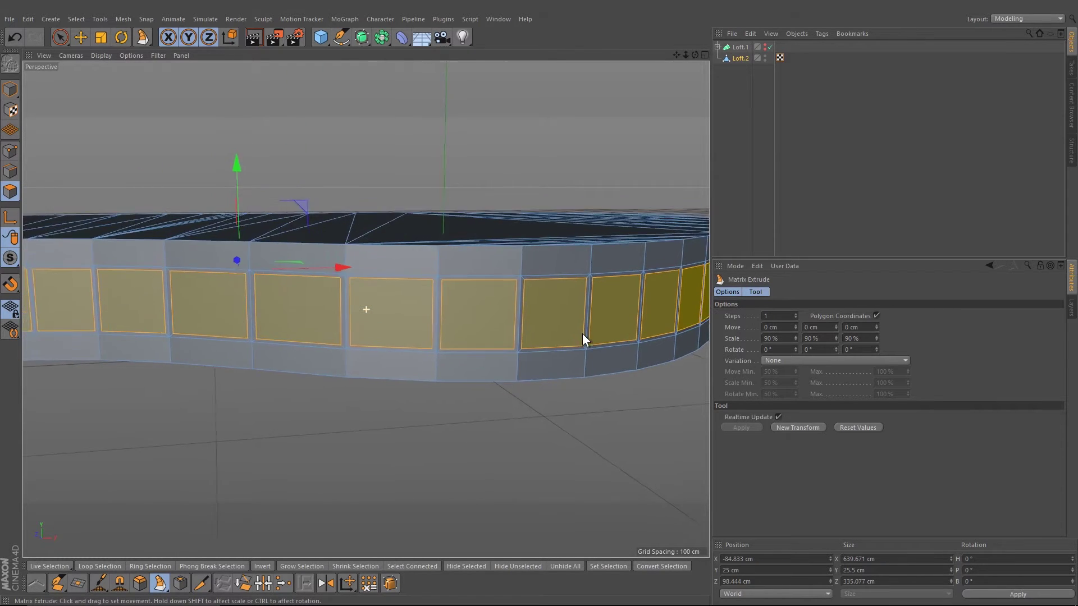
{"action": "scroll", "coordinate": [480, 331], "scroll_direction": "down", "scroll_amount": 1}
{"action": "scroll", "coordinate": [481, 331], "scroll_direction": "down", "scroll_amount": 4}
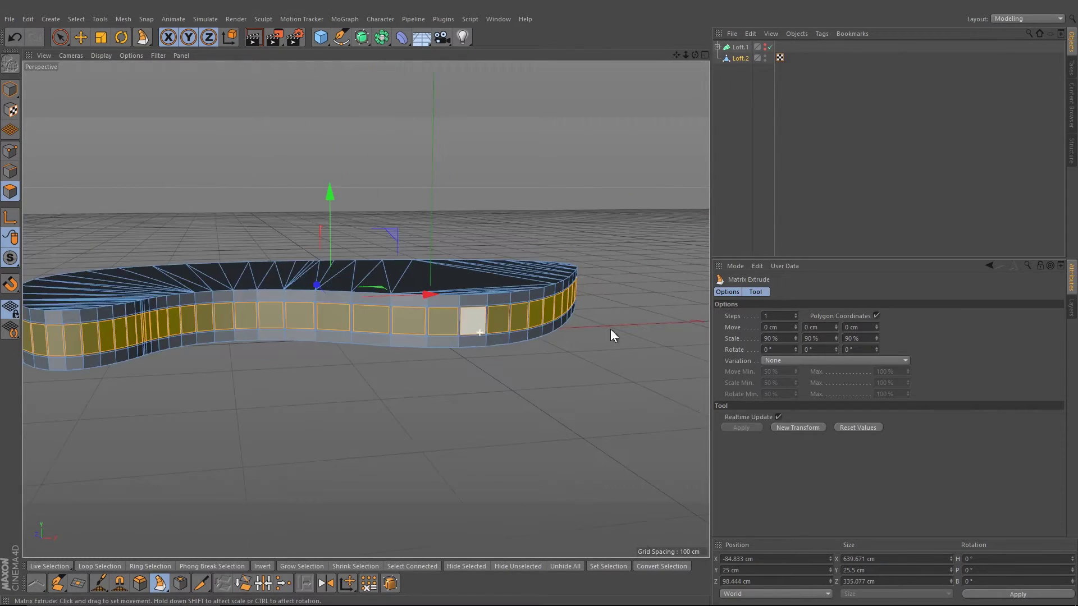
Review the step, move, scale and rotate values of the Matrix Extrude
{"action": "left_click", "coordinate": [796, 315]}
{"action": "left_click", "coordinate": [797, 314]}
{"action": "left_click", "coordinate": [796, 315]}
{"action": "left_click", "coordinate": [797, 318]}
{"action": "left_click", "coordinate": [797, 318]}
{"action": "left_click", "coordinate": [796, 319]}
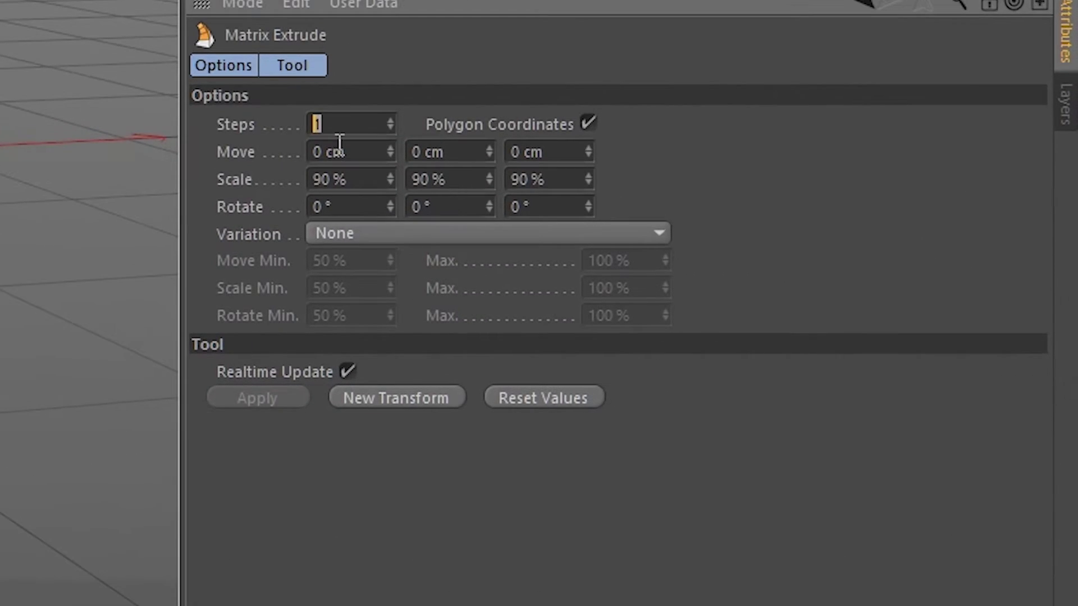
{"action": "double_click", "coordinate": [351, 123]}
{"action": "key", "text": "Tab"}
{"action": "key", "text": "Tab"}
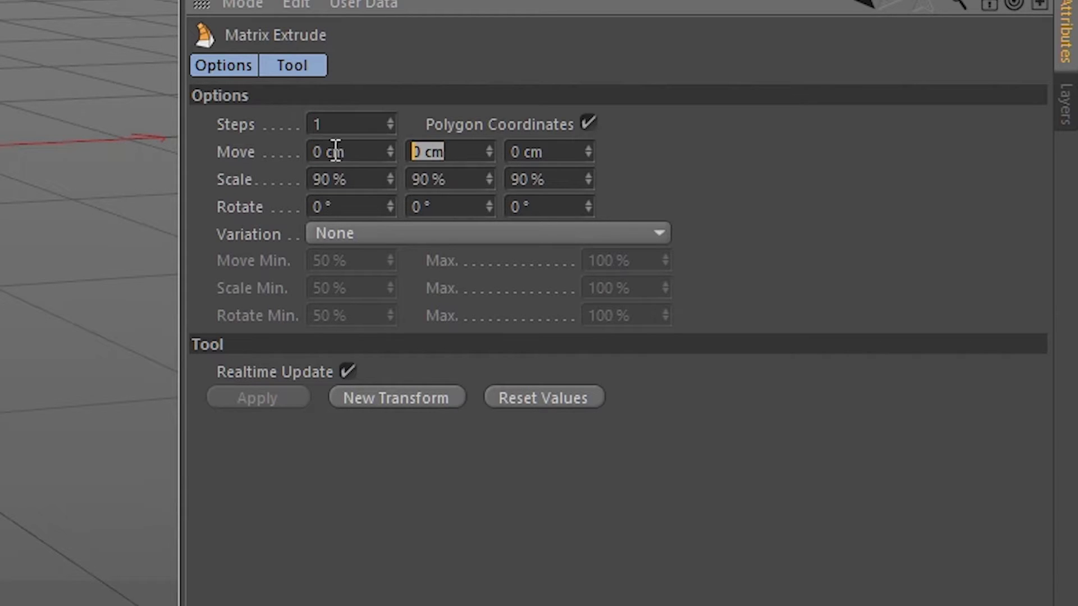
{"action": "key", "text": "Tab"}
{"action": "key", "text": "Tab"}
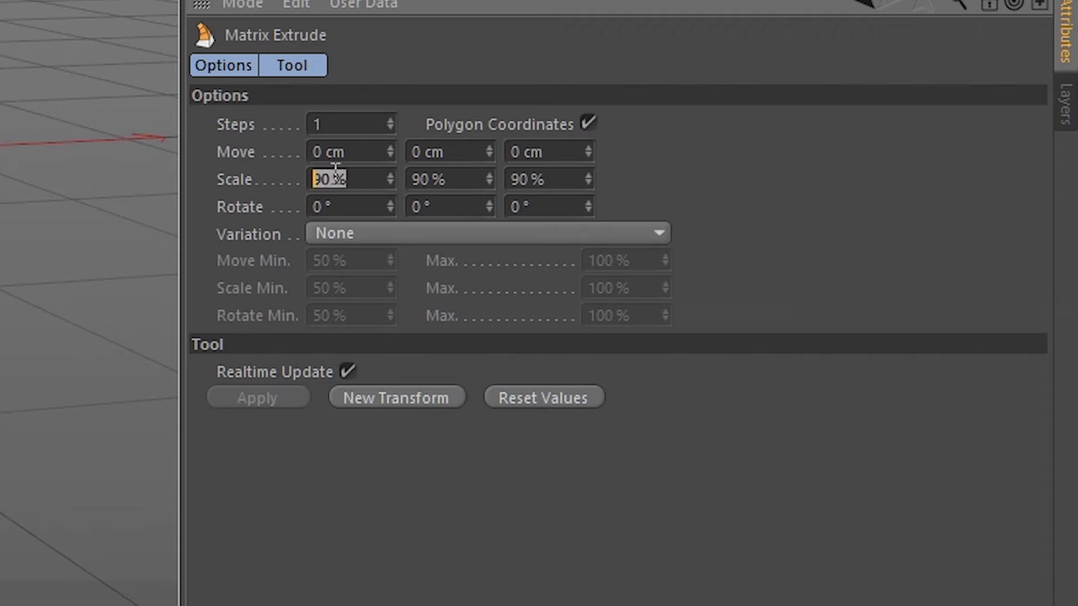
{"action": "key", "text": "Tab"}
{"action": "key", "text": "Tab"}
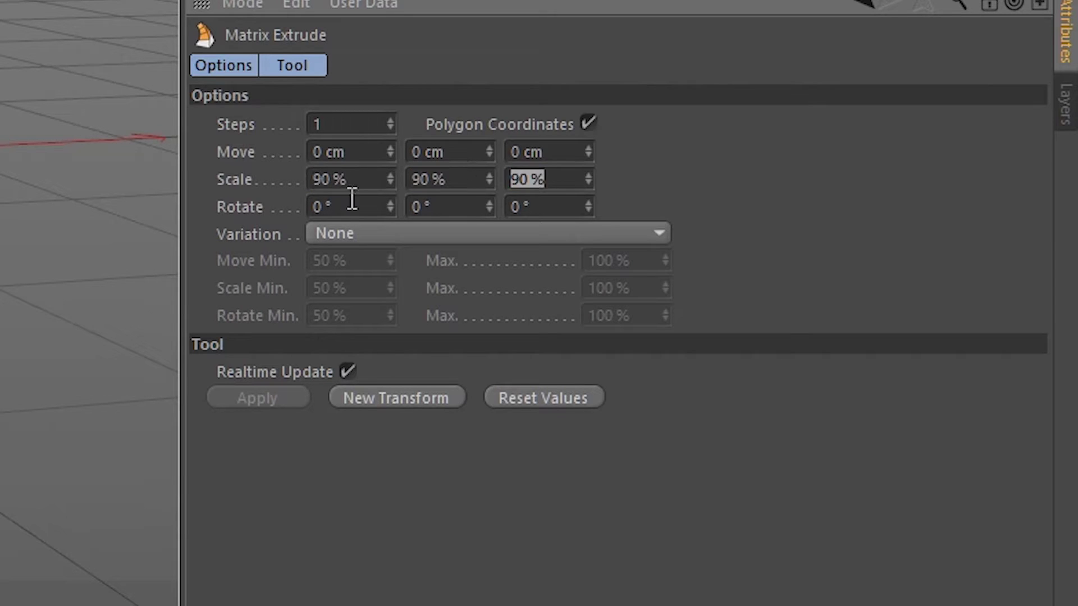
{"action": "key", "text": "Tab"}
{"action": "key", "text": "Tab"}
{"action": "key", "text": "Tab"}
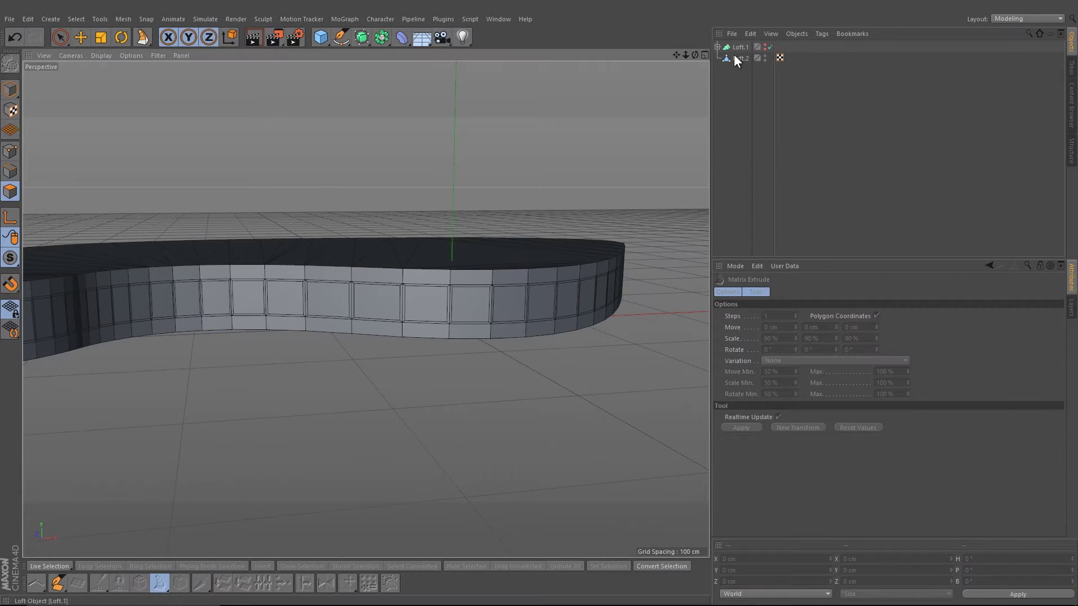
Store the inset side polygons of Loft.2 as a polygon selection named "windows"
{"action": "left_click", "coordinate": [739, 57]}
{"action": "left_click", "coordinate": [81, 19]}
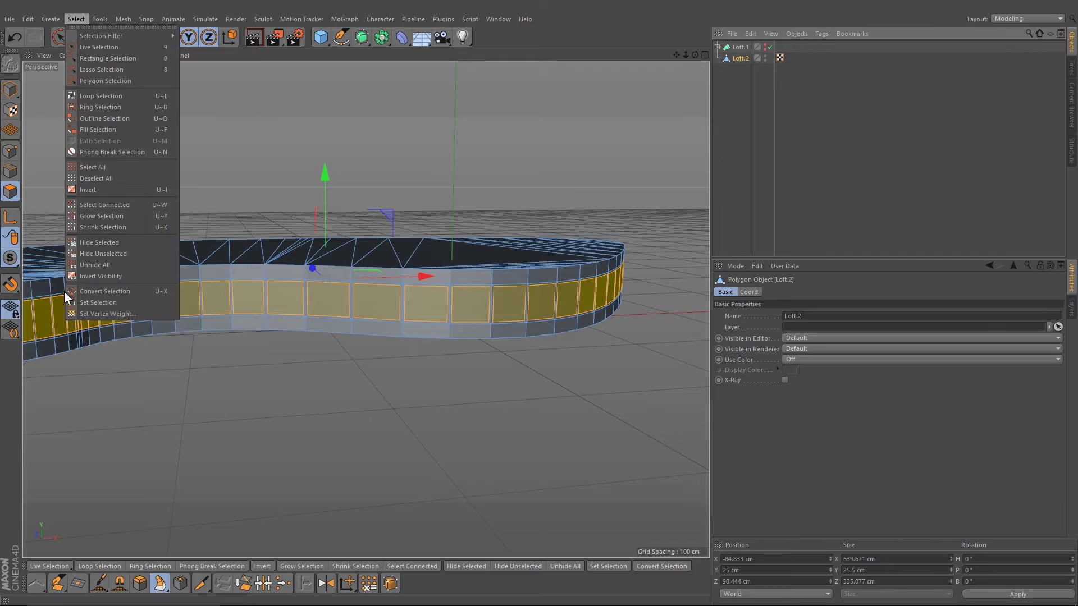
{"action": "left_click", "coordinate": [95, 303]}
{"action": "left_click", "coordinate": [800, 307]}
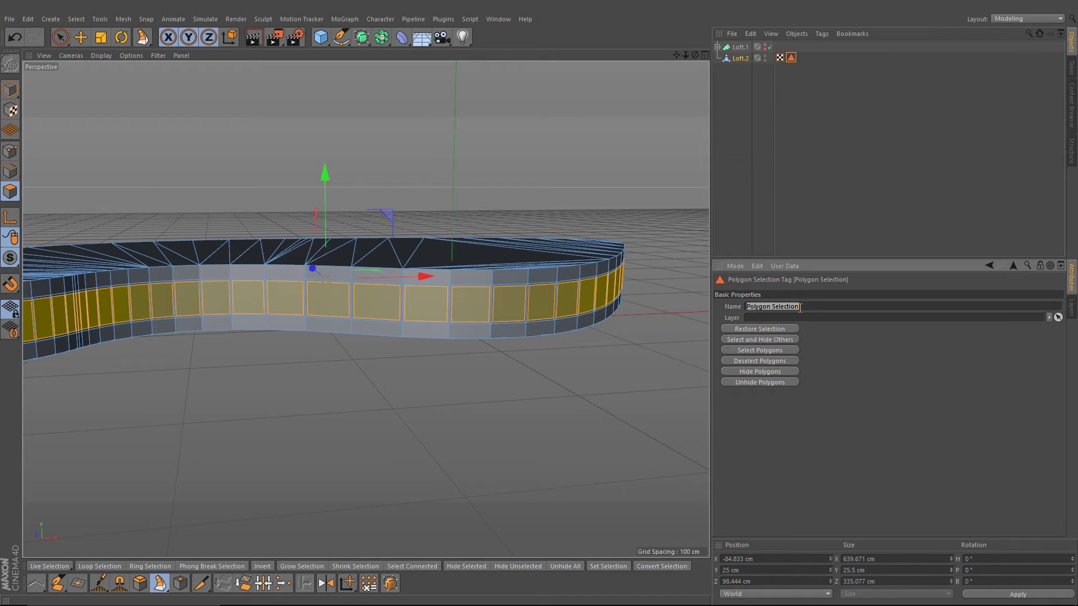
{"action": "type", "text": "windows"}
{"action": "key", "text": "Return"}
Extrude the window polygons inward with an offset of -3 cm and render a preview in the viewport
{"action": "key", "text": "d"}
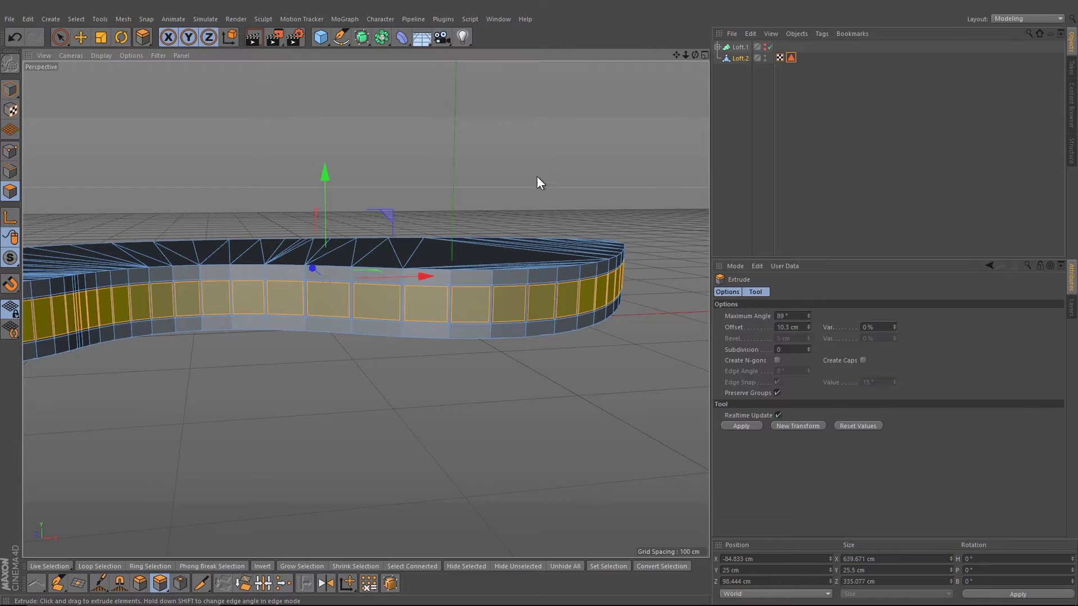
{"action": "left_click_drag", "start_coordinate": [545, 165], "coordinate": [494, 169]}
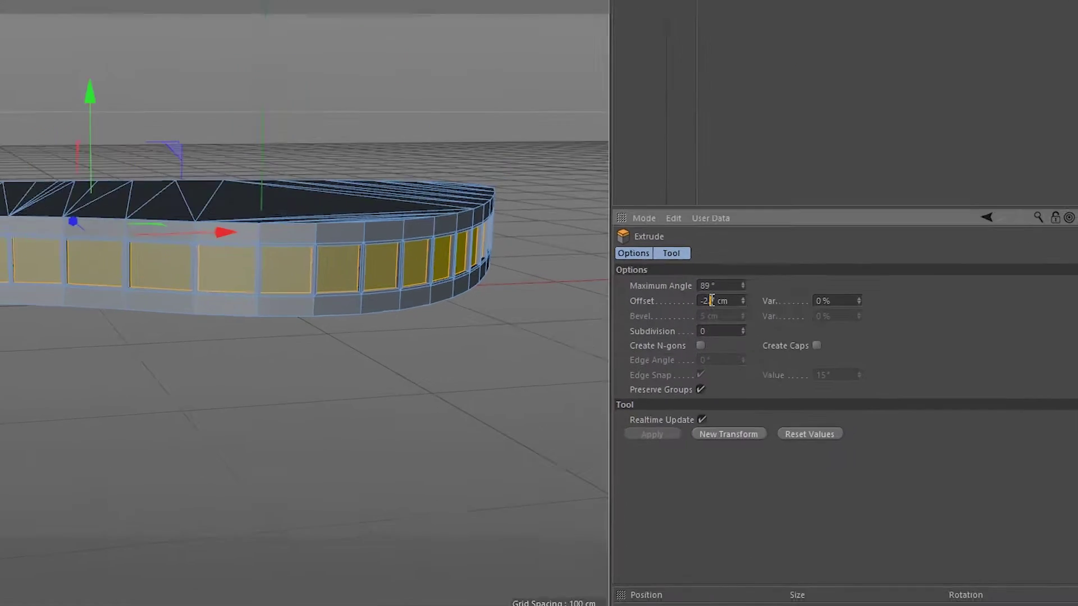
{"action": "double_click", "coordinate": [785, 327]}
{"action": "type", "text": "-3"}
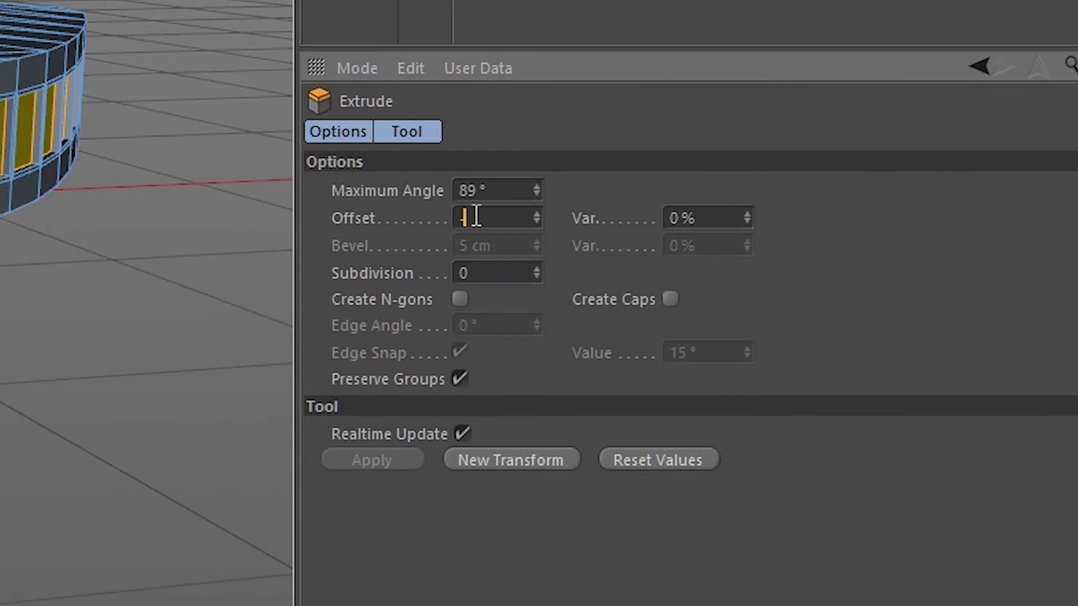
{"action": "mouse_move", "coordinate": [449, 251]}
{"action": "left_mouse_down", "text": "alt"}
{"action": "mouse_move", "coordinate": [466, 264]}
{"action": "mouse_move", "coordinate": [426, 247]}
{"action": "mouse_move", "coordinate": [447, 251]}
{"action": "left_mouse_up", "text": "alt"}
{"action": "scroll", "coordinate": [450, 251], "scroll_direction": "up", "scroll_amount": 1}
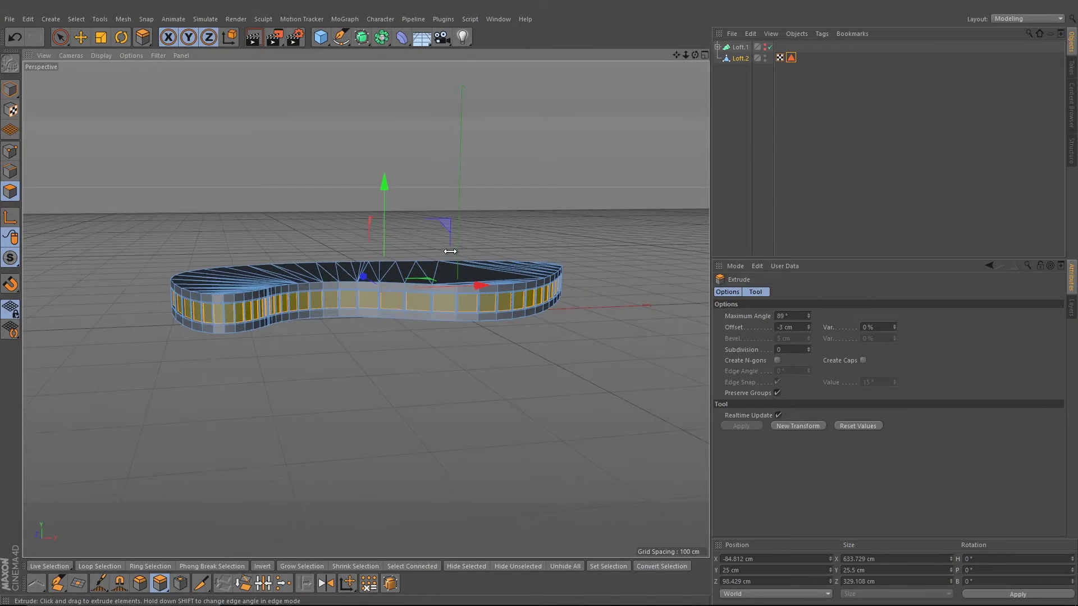
{"action": "key", "text": "ctrl+r"}
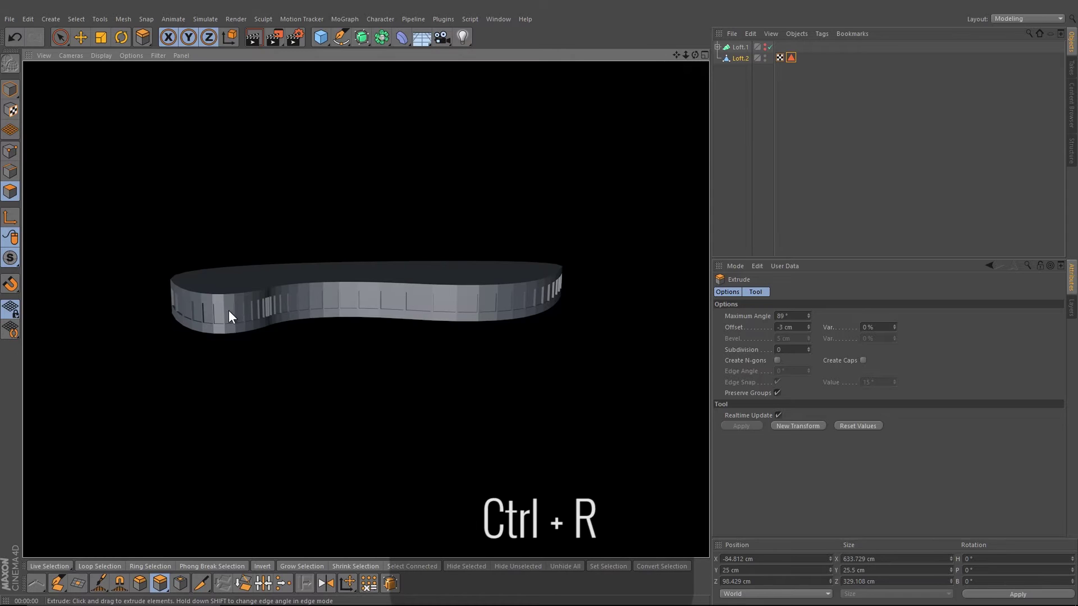
Select only the lowest polygon loop around the side and extrude it outward by 20 cm
{"action": "left_click_drag", "start_coordinate": [562, 248], "coordinate": [508, 325], "text": "alt"}
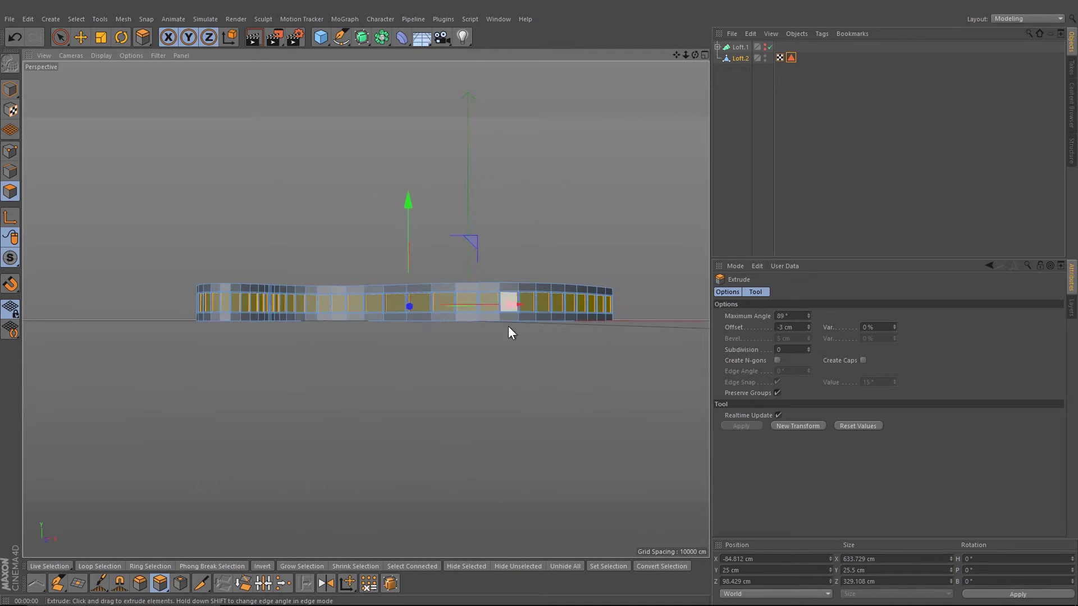
{"action": "scroll", "coordinate": [513, 325], "scroll_direction": "up", "scroll_amount": 3}
{"action": "key", "text": "u"}
{"action": "key", "text": "l"}
{"action": "left_click", "coordinate": [468, 315]}
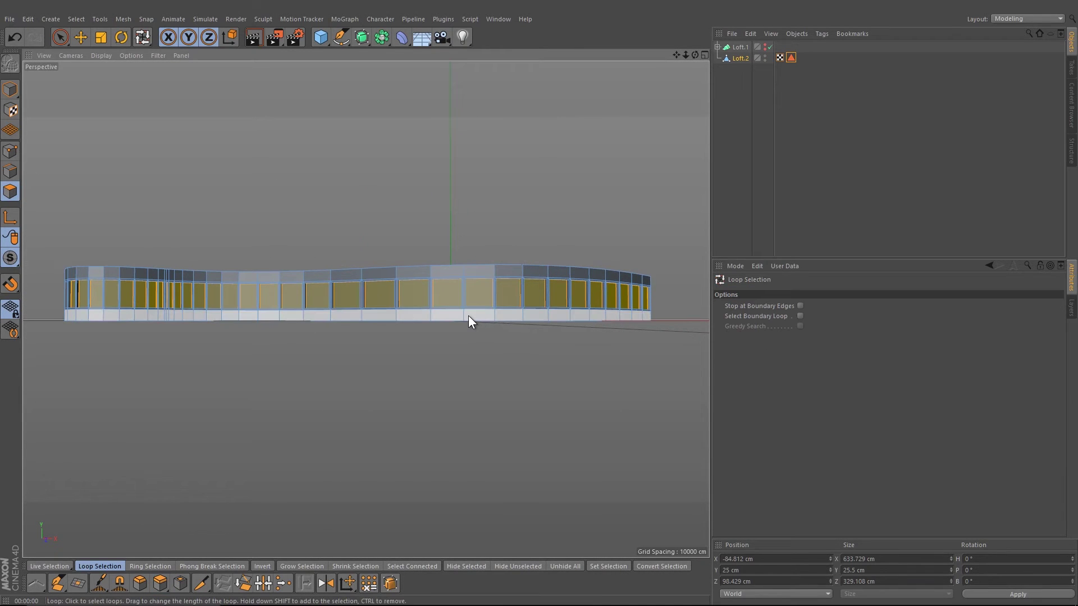
{"action": "left_click_drag", "start_coordinate": [471, 183], "coordinate": [457, 241], "text": "alt"}
{"action": "key", "text": "d"}
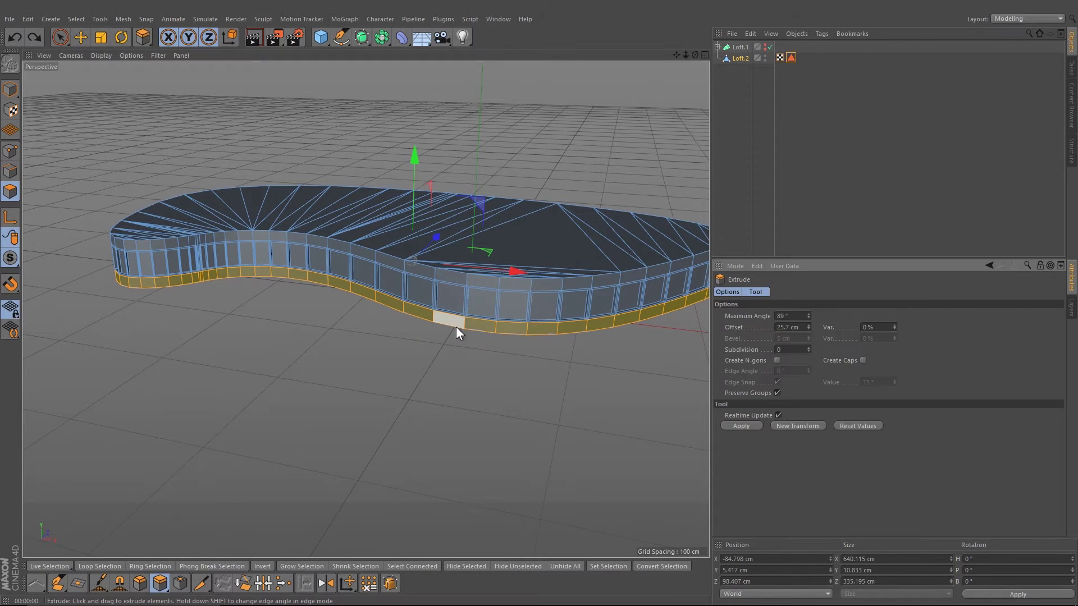
{"action": "key", "text": "ctrl+z"}
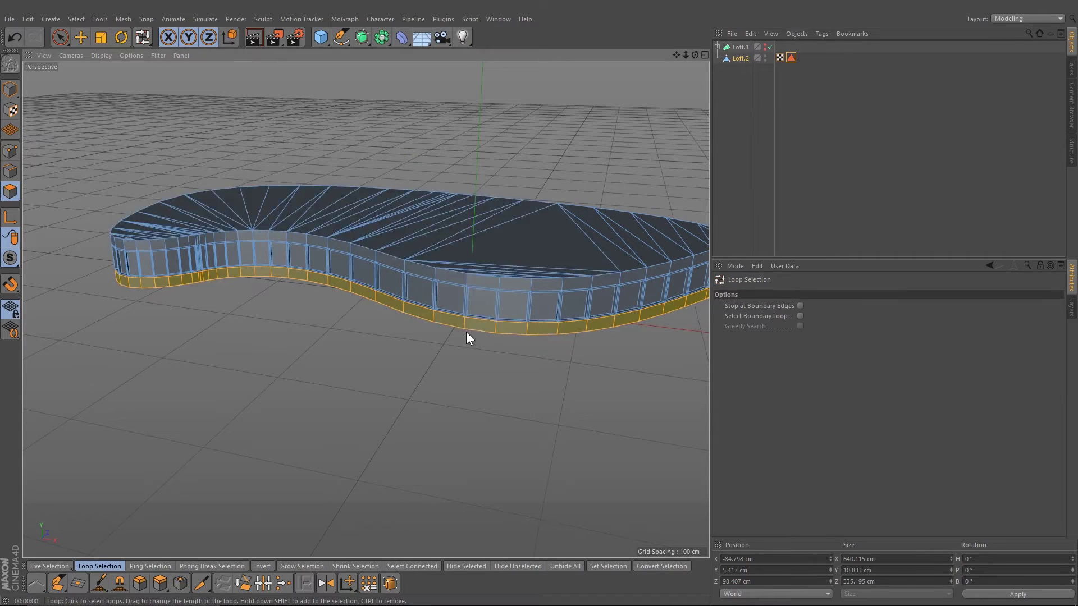
{"action": "key", "text": "d"}
{"action": "left_click_drag", "start_coordinate": [469, 326], "coordinate": [497, 326]}
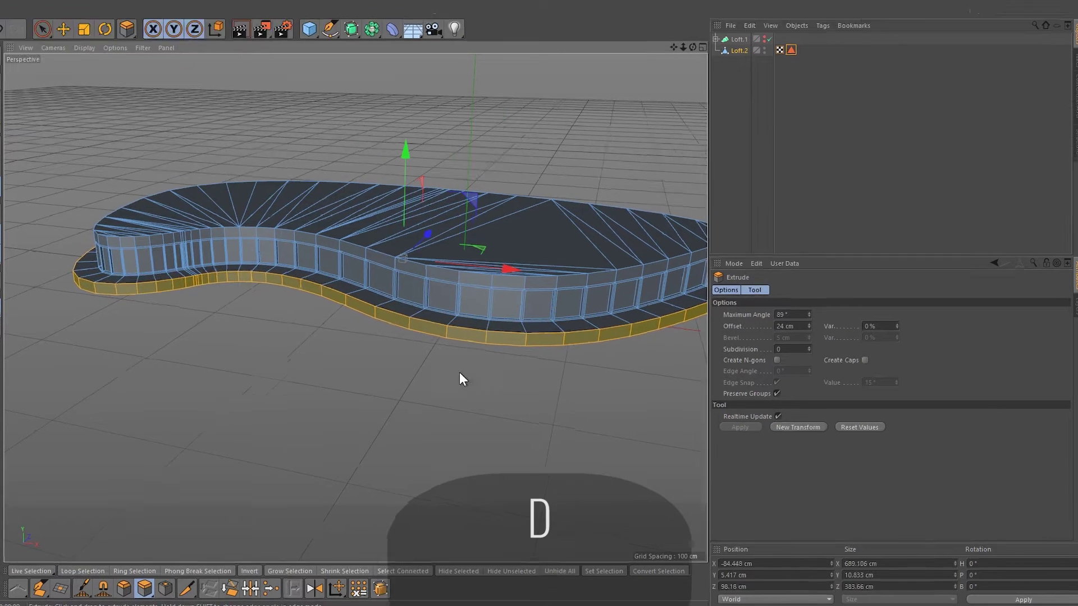
{"action": "double_click", "coordinate": [801, 325]}
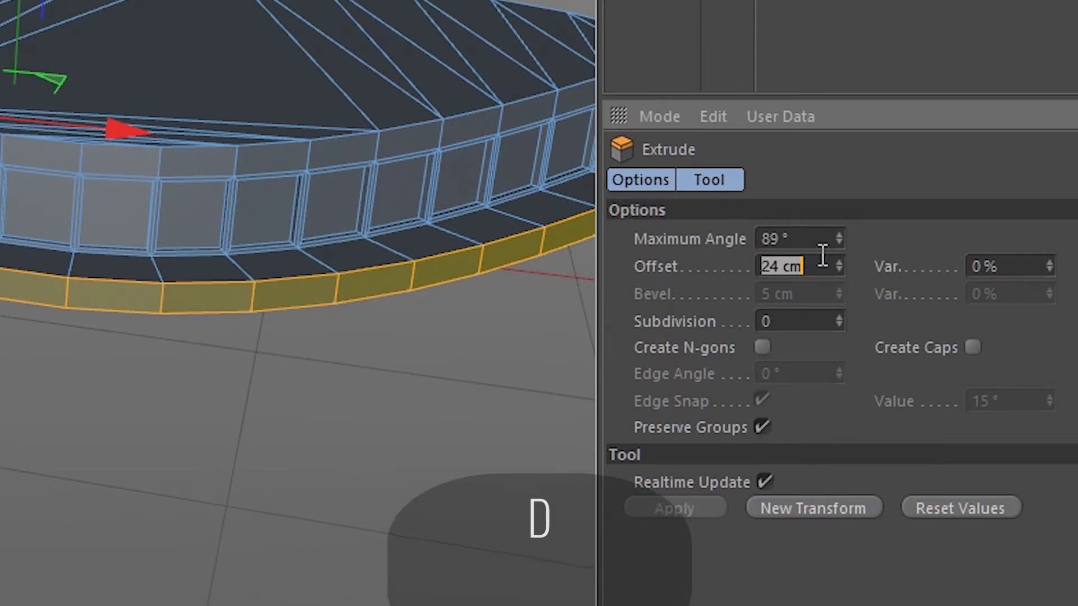
{"action": "type", "text": "0.2"}
{"action": "key", "text": "Return"}
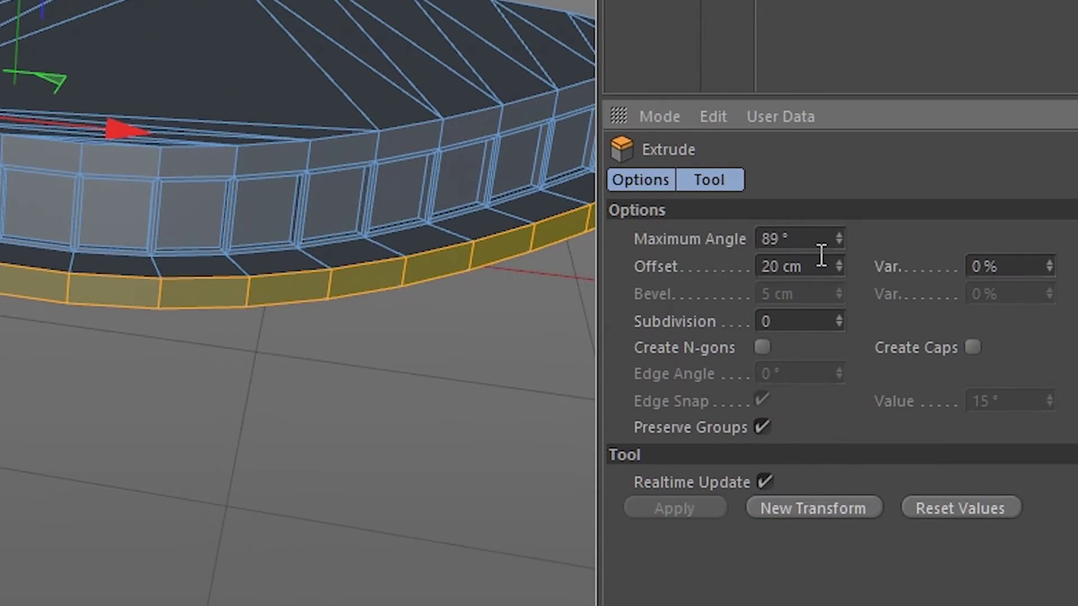
Extrude the ledge's outer polygon loop outward once more, with an offset of 3 cm
{"action": "key", "text": "d"}
{"action": "left_click_drag", "start_coordinate": [584, 345], "coordinate": [601, 345]}
{"action": "double_click", "coordinate": [813, 267]}
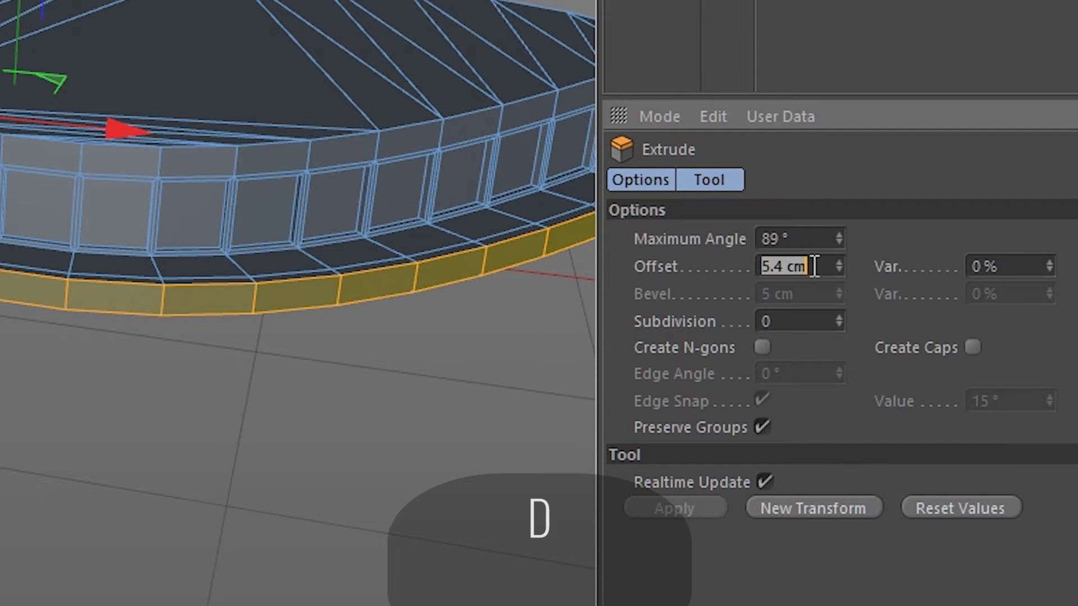
{"action": "type", "text": "3"}
{"action": "key", "text": "Return"}
Select only the narrow loop on top of the ledge's outer rim and extrude it upward by about 11.7 cm
{"action": "key", "text": "u"}
{"action": "key", "text": "l"}
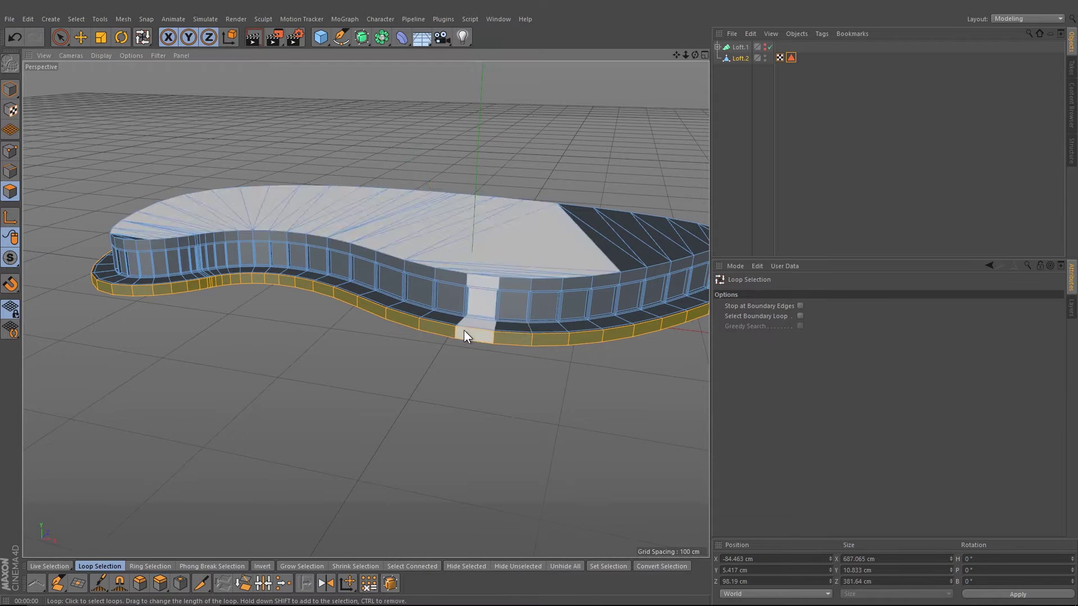
{"action": "scroll", "coordinate": [110, 251], "scroll_direction": "up", "scroll_amount": 5}
{"action": "left_click", "coordinate": [463, 320], "text": "shift"}
{"action": "key", "text": "d"}
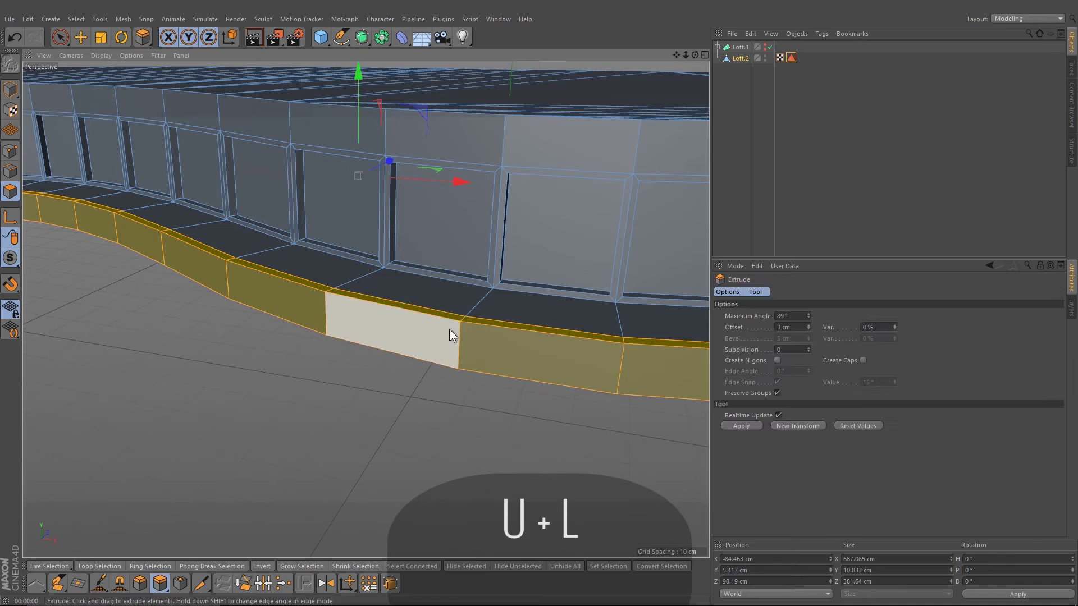
{"action": "key", "text": "space"}
{"action": "left_click", "coordinate": [462, 321]}
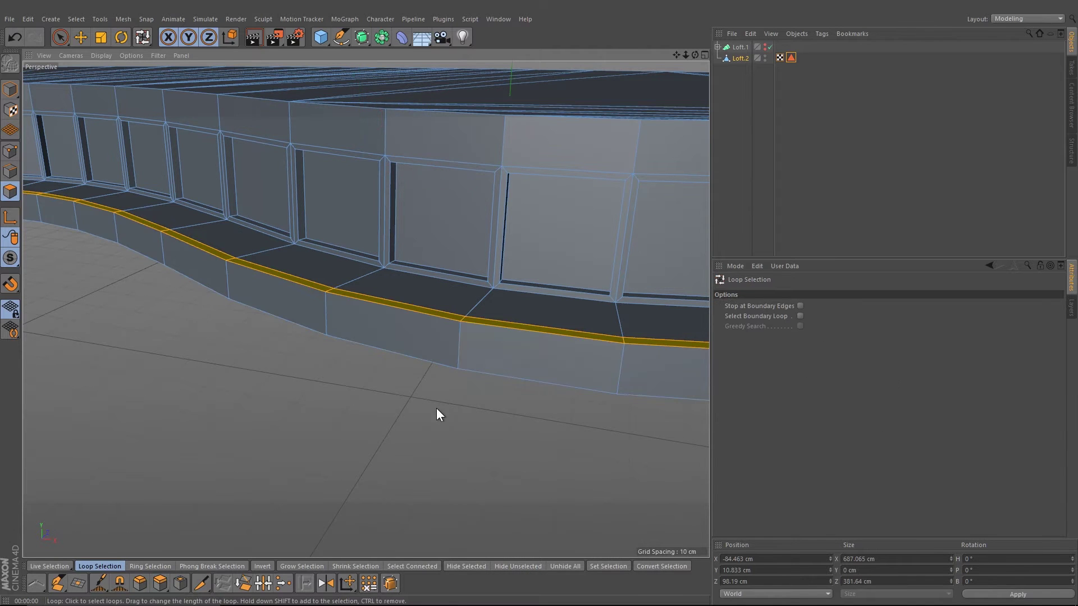
{"action": "key", "text": "d"}
{"action": "key", "text": "s"}
{"action": "left_click_drag", "start_coordinate": [400, 445], "coordinate": [451, 443]}
{"action": "left_click_drag", "start_coordinate": [380, 461], "coordinate": [372, 399], "text": "alt"}
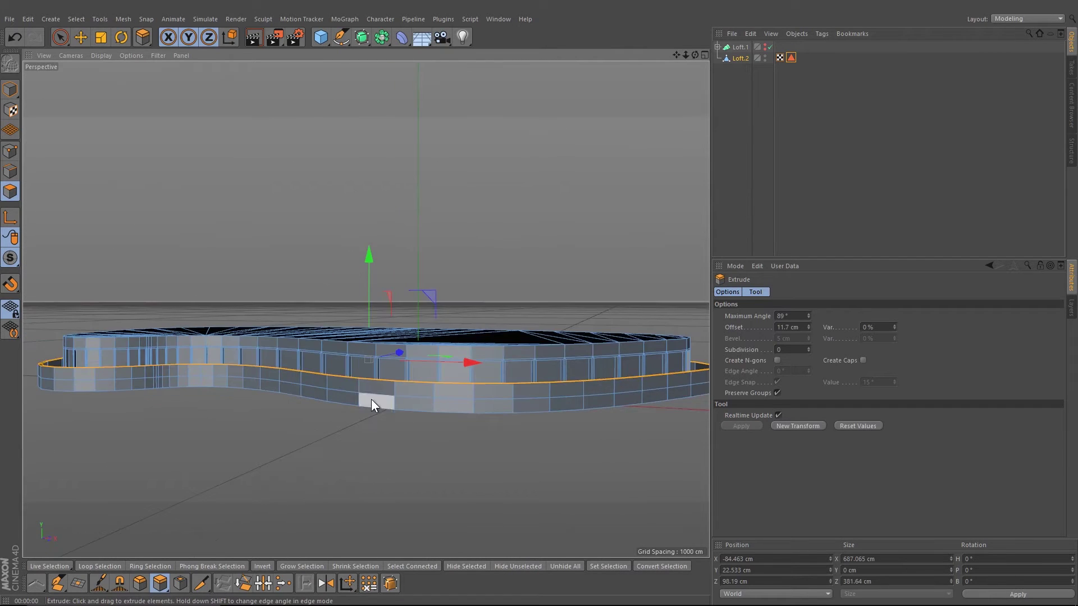
{"action": "scroll", "coordinate": [372, 399], "scroll_direction": "down", "scroll_amount": 3}
Add a MoGraph Cloner and make the Loft.2 floor segment its child
{"action": "left_click", "coordinate": [768, 117]}
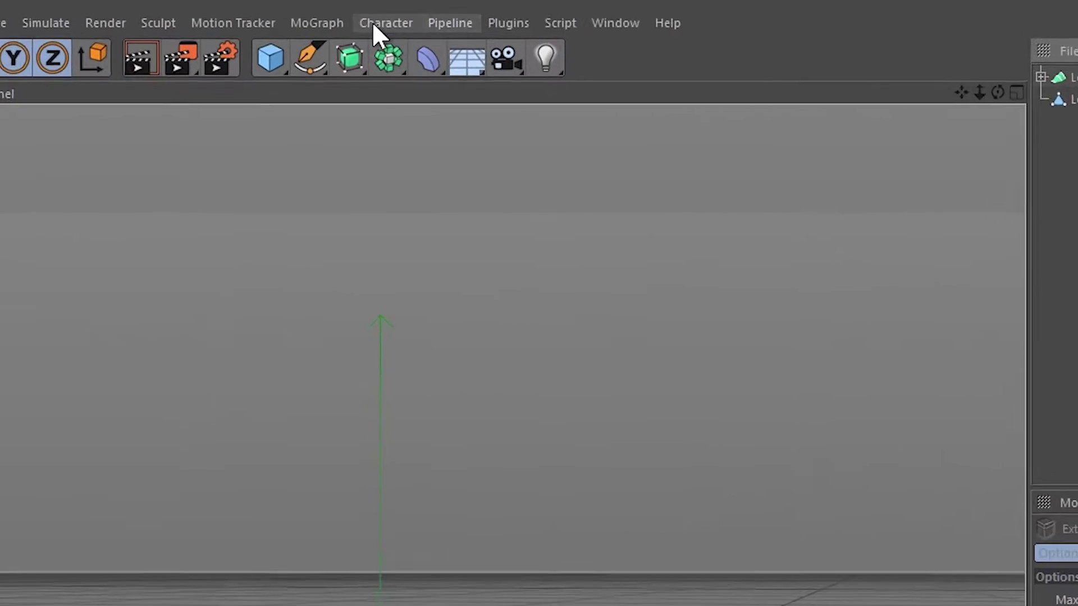
{"action": "left_click", "coordinate": [353, 21]}
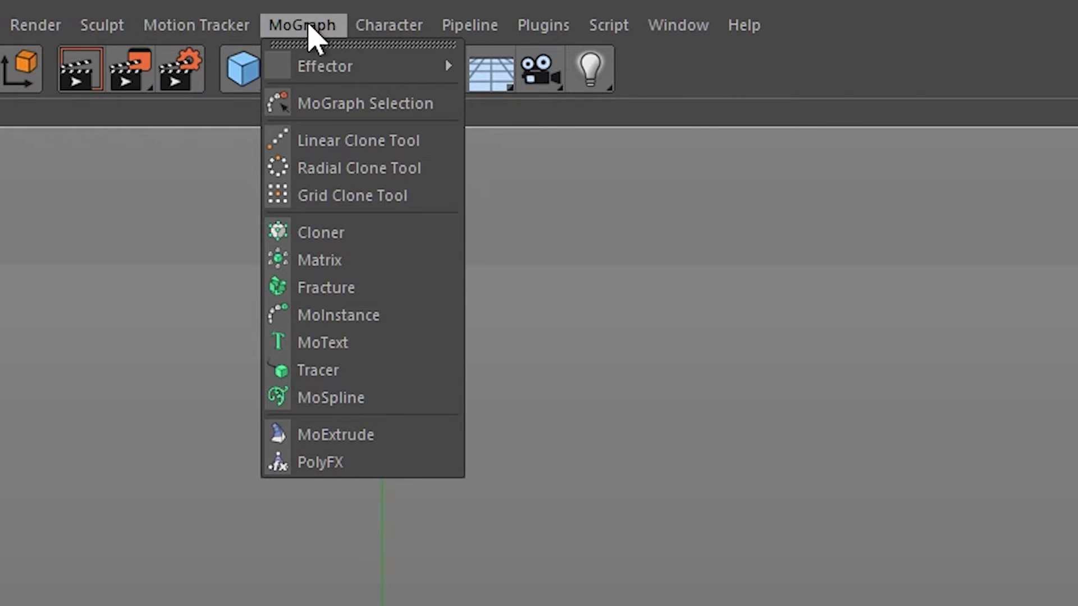
{"action": "left_click", "coordinate": [321, 232]}
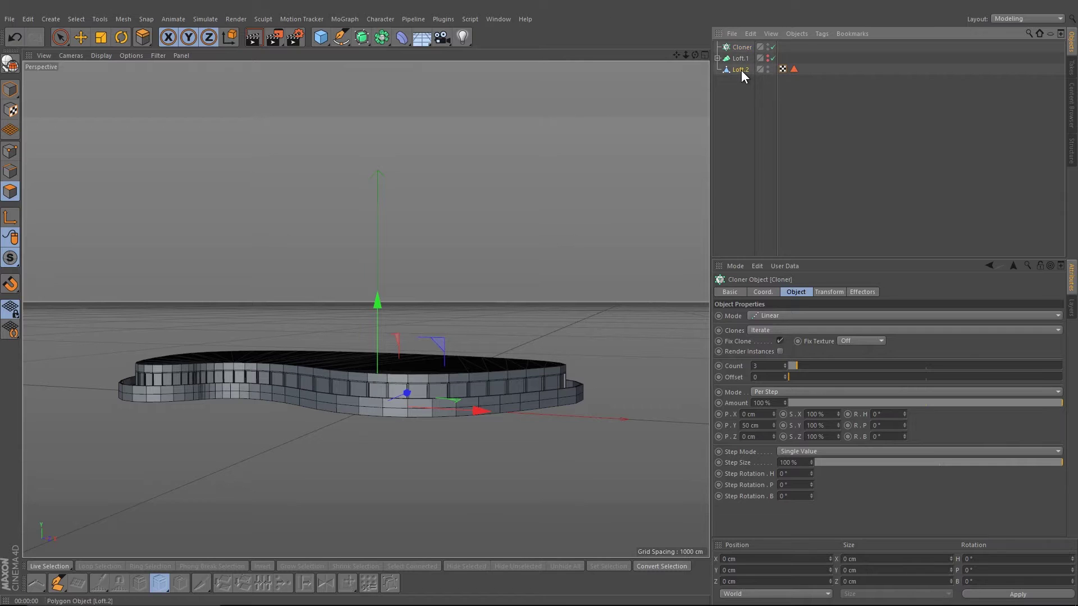
{"action": "left_click_drag", "start_coordinate": [740, 70], "coordinate": [743, 49]}
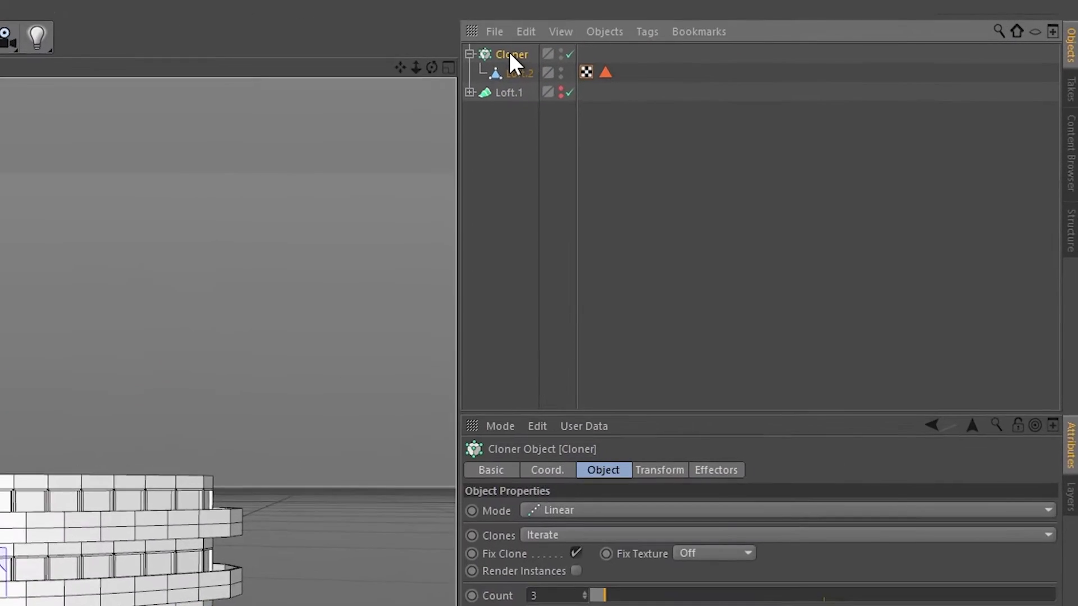
Set the Cloner's vertical offset per step to 50 cm, checking it against the height of the Loft.2 segment
{"action": "double_click", "coordinate": [276, 455]}
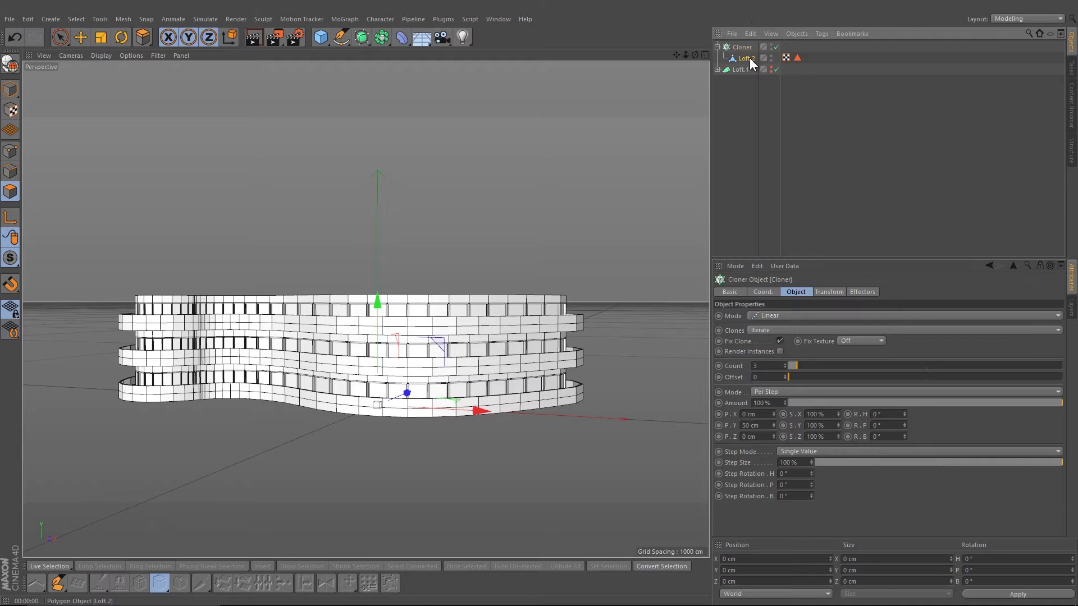
{"action": "left_click", "coordinate": [746, 58]}
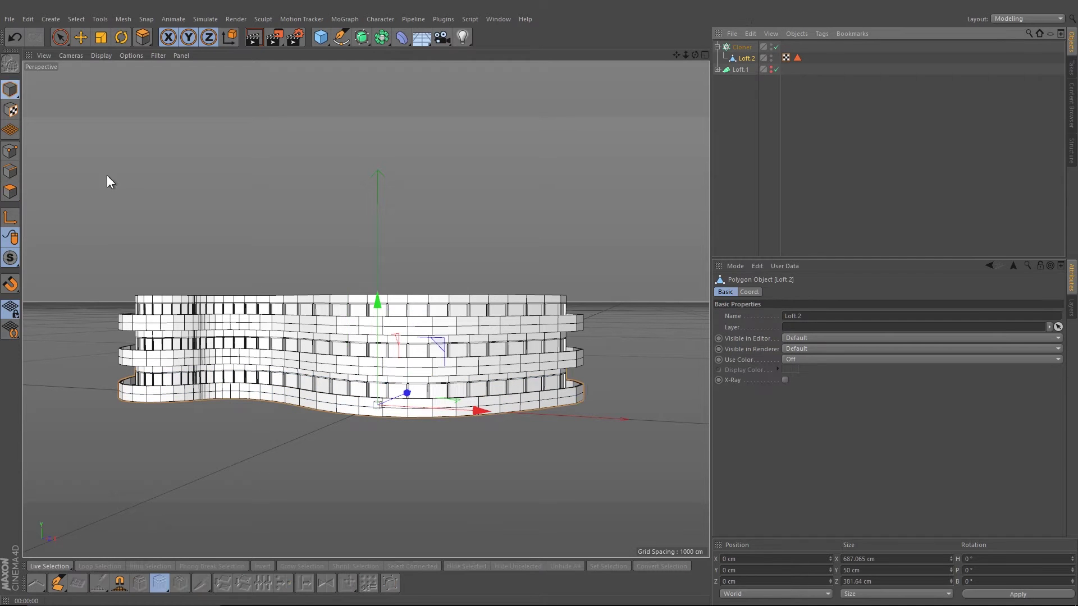
{"action": "left_click", "coordinate": [861, 569]}
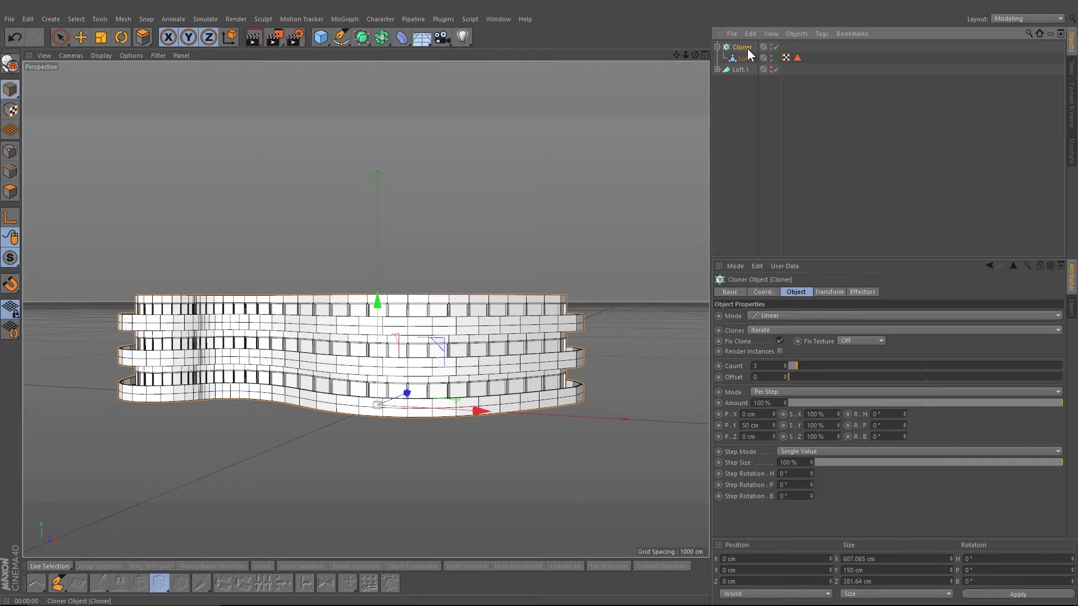
Set the Cloner's count to 20 floors and render a preview of the tower in the viewport
{"action": "left_click_drag", "start_coordinate": [802, 371], "coordinate": [828, 364]}
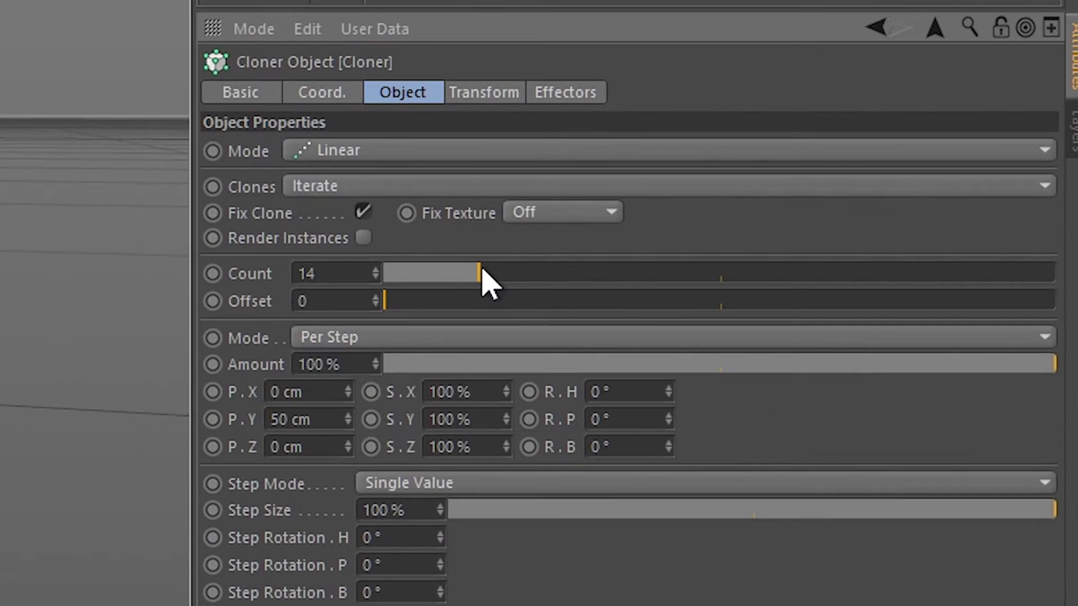
{"action": "left_click_drag", "start_coordinate": [482, 274], "coordinate": [513, 273]}
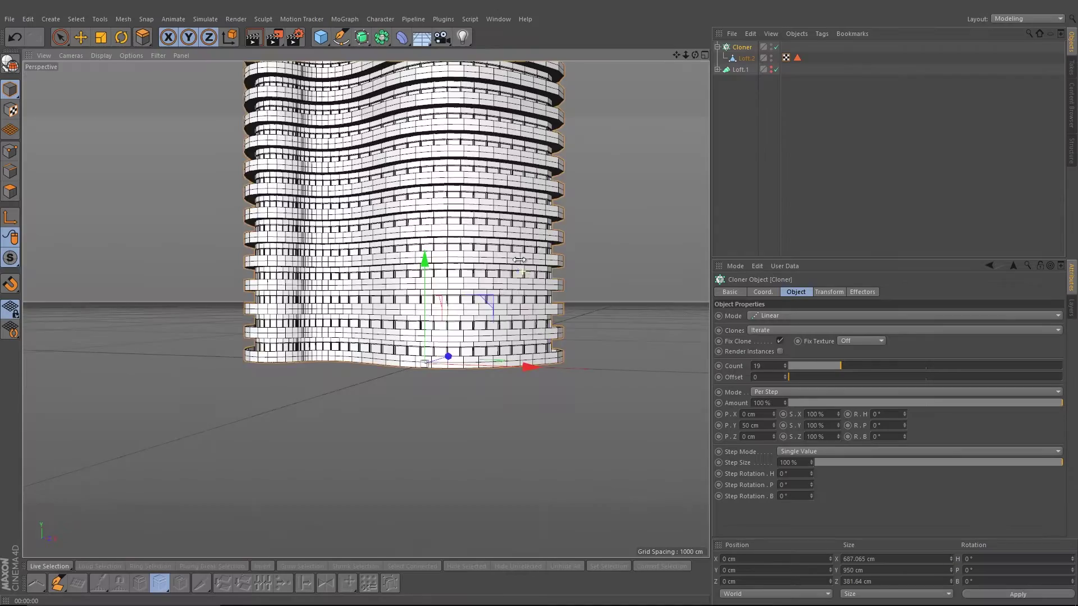
{"action": "right_click_drag", "start_coordinate": [519, 259], "coordinate": [532, 225], "text": "alt"}
{"action": "middle_click_drag", "start_coordinate": [533, 226], "coordinate": [485, 341], "text": "alt"}
{"action": "left_click_drag", "start_coordinate": [490, 262], "coordinate": [489, 298], "text": "alt"}
{"action": "left_click", "coordinate": [784, 363]}
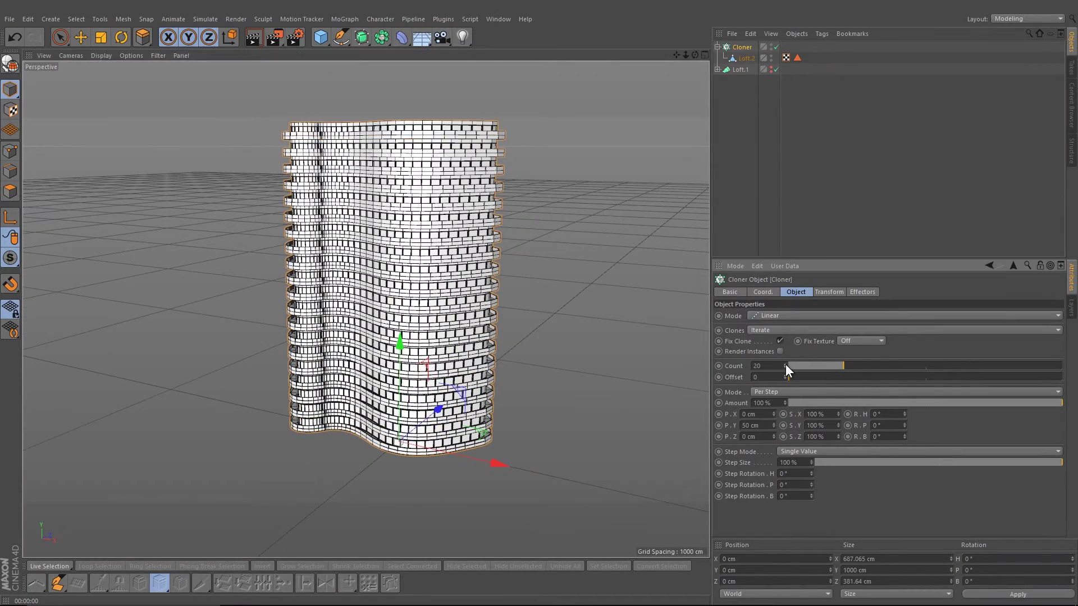
{"action": "key", "text": "ctrl+r"}
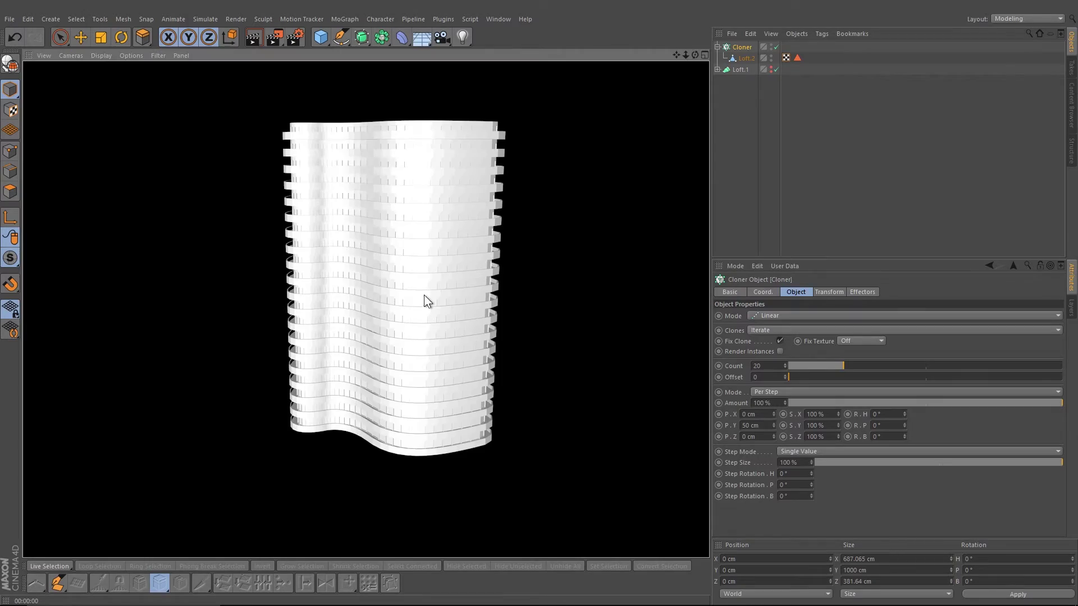
Make the hidden Loft.1 visible again and move it down 50 cm so it sits beneath the stacked floors
{"action": "left_click", "coordinate": [724, 187]}
{"action": "left_click", "coordinate": [738, 69]}
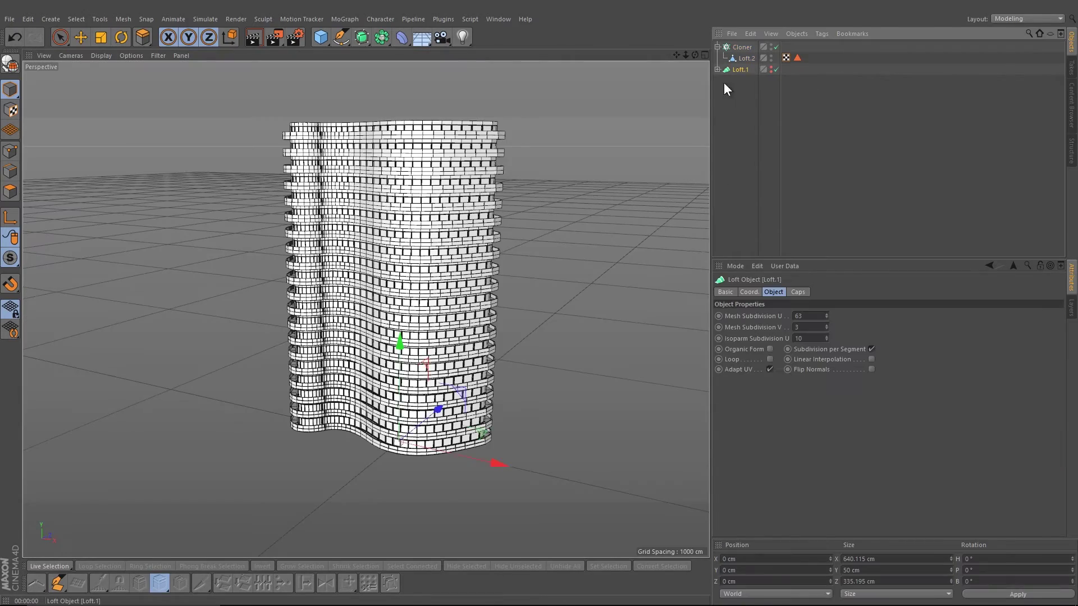
{"action": "right_click_drag", "start_coordinate": [416, 265], "coordinate": [465, 265], "text": "alt"}
{"action": "left_click_drag", "start_coordinate": [465, 265], "coordinate": [417, 265], "text": "alt"}
{"action": "middle_click_drag", "start_coordinate": [417, 265], "coordinate": [458, 151], "text": "alt"}
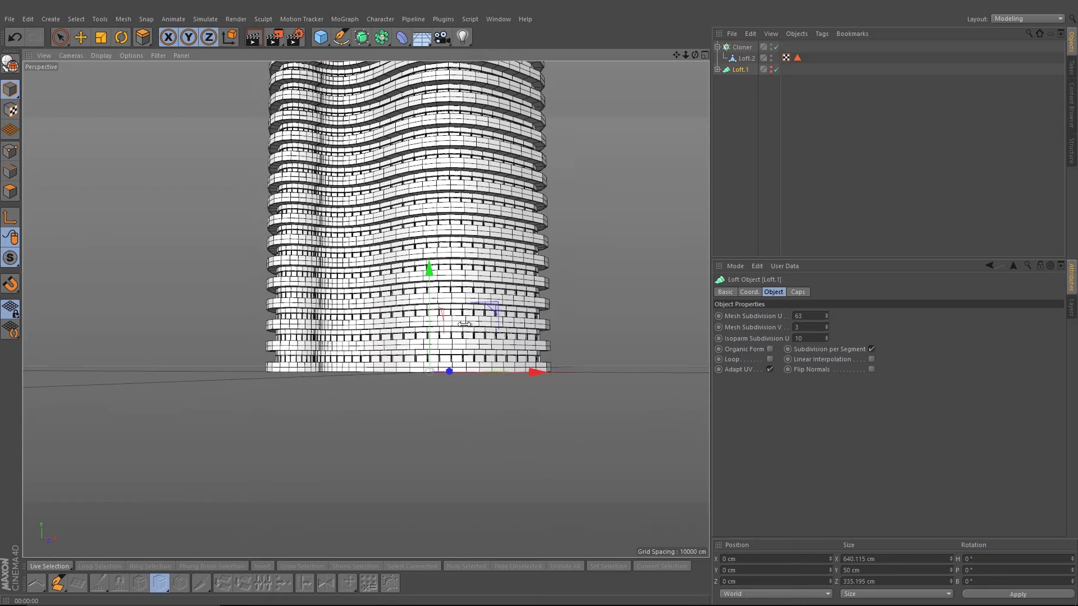
{"action": "right_click_drag", "start_coordinate": [417, 265], "coordinate": [449, 265], "text": "alt"}
{"action": "left_click", "coordinate": [772, 68]}
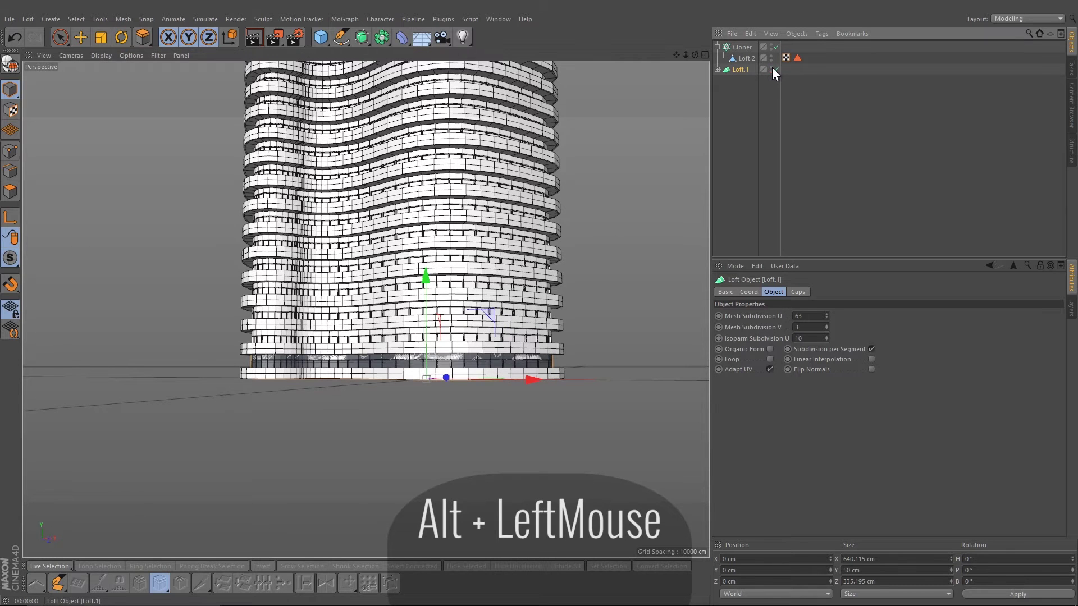
{"action": "key", "text": "e"}
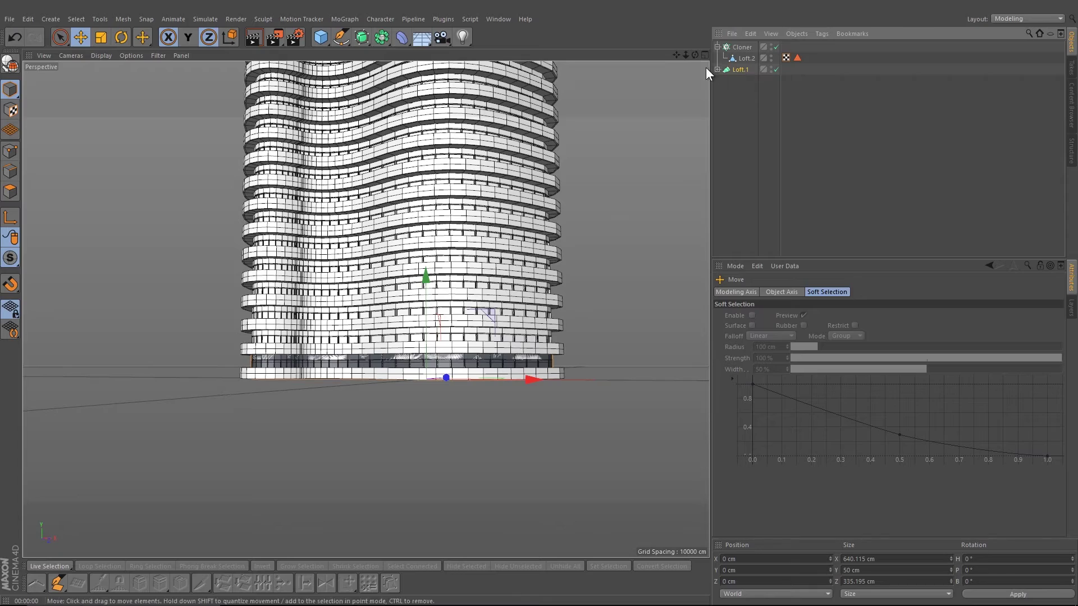
{"action": "left_click_drag", "start_coordinate": [426, 281], "coordinate": [505, 260], "text": "shift"}
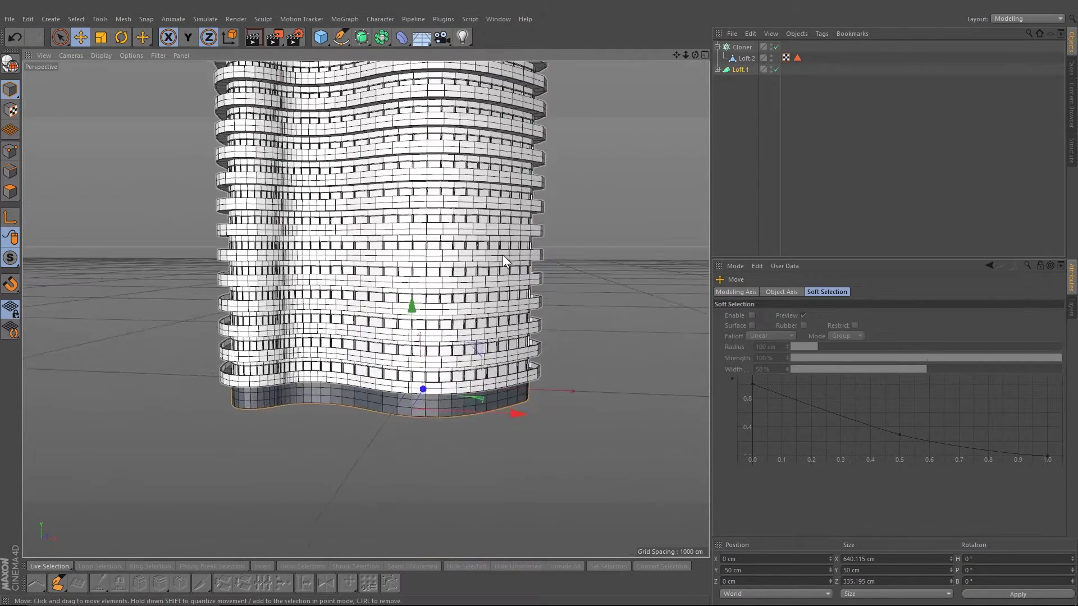
Switch the interface layout from Modeling to Standard
{"action": "middle_click_drag", "start_coordinate": [505, 259], "coordinate": [458, 337], "text": "alt"}
{"action": "scroll", "coordinate": [458, 337], "scroll_direction": "down", "scroll_amount": 5}
{"action": "left_click_drag", "start_coordinate": [469, 343], "coordinate": [470, 305], "text": "alt"}
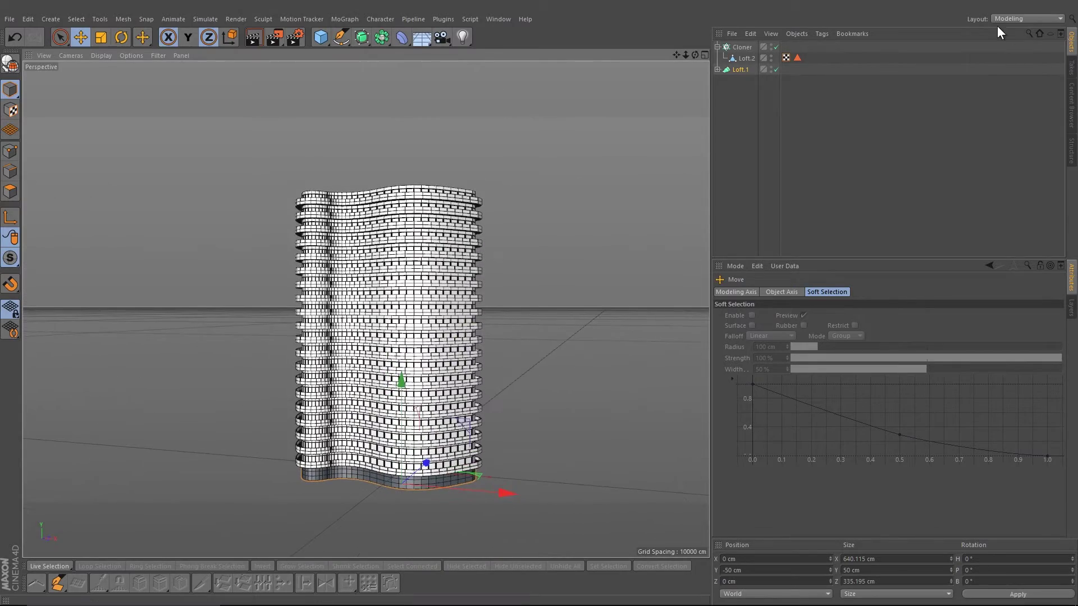
{"action": "left_click", "coordinate": [1025, 18]}
{"action": "left_click", "coordinate": [1019, 92]}
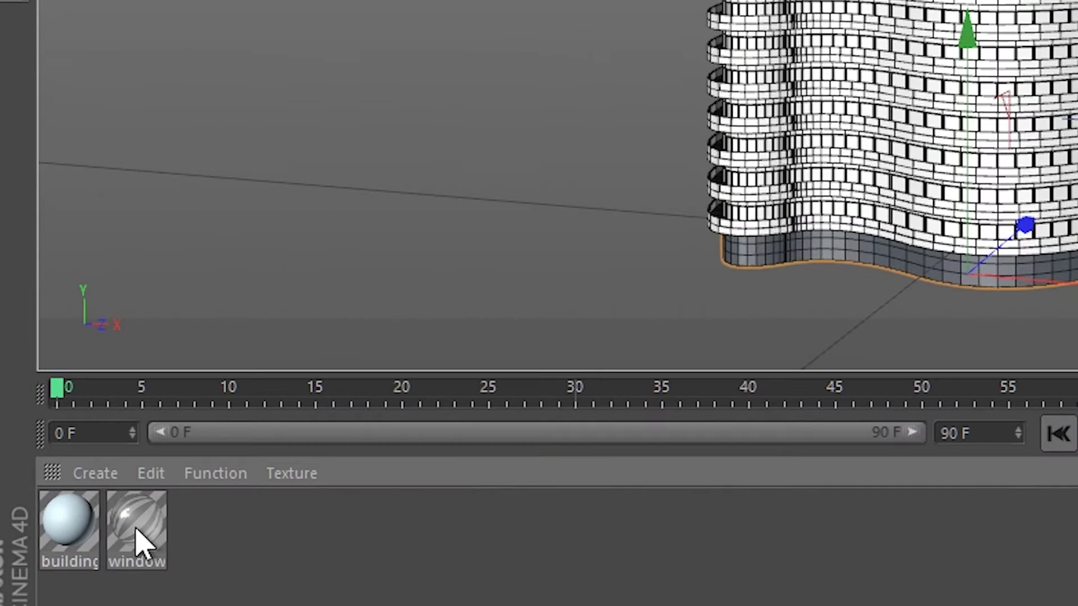
Examine the transparency and refraction settings of the windows material and the color settings of the building material
{"action": "double_click", "coordinate": [62, 555]}
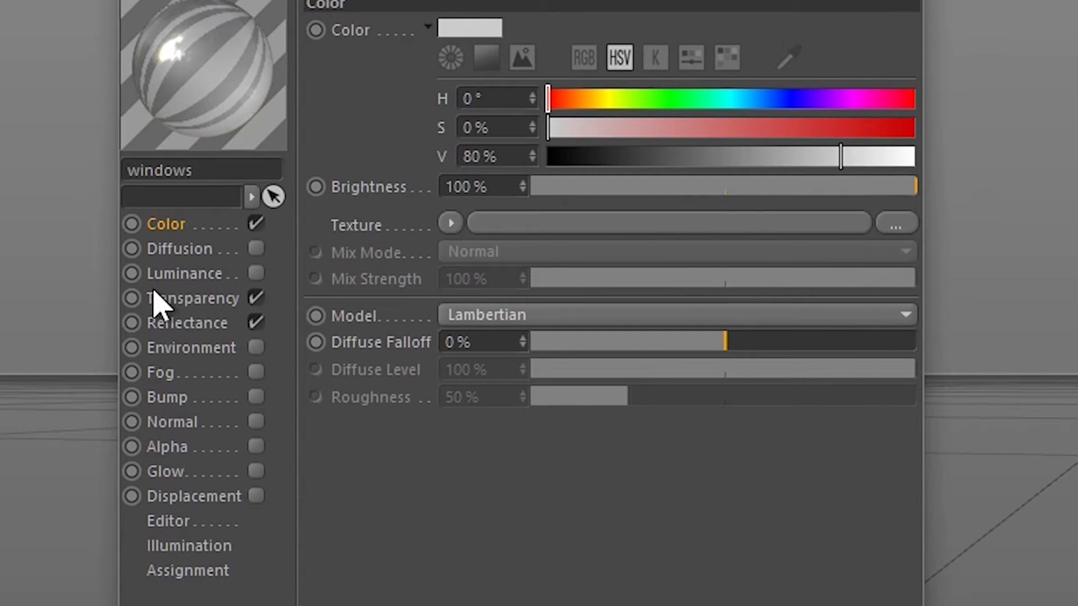
{"action": "left_click", "coordinate": [185, 298]}
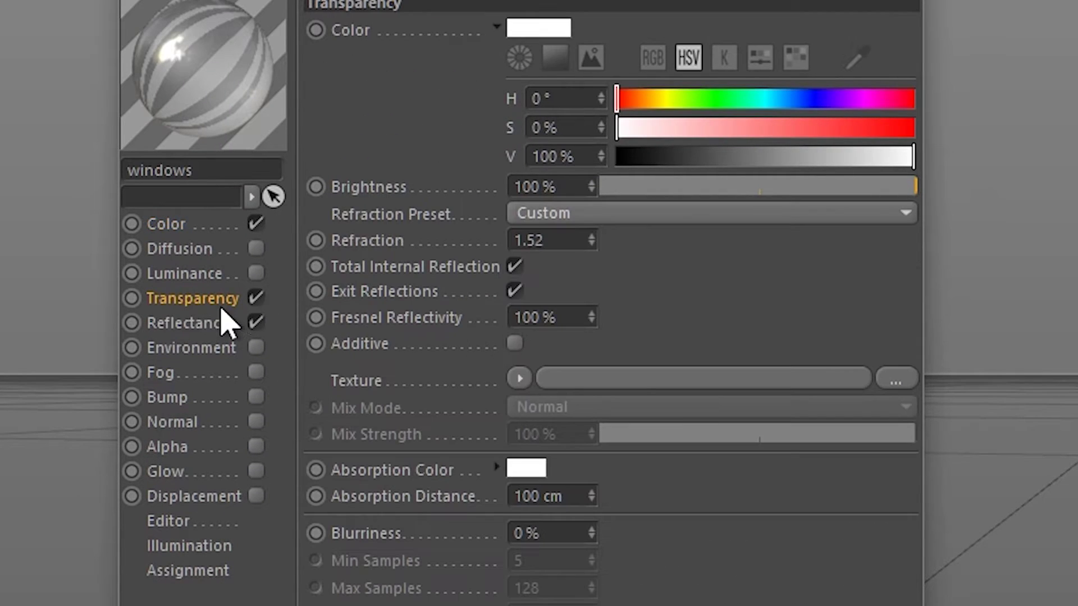
{"action": "left_click_drag", "start_coordinate": [577, 239], "coordinate": [452, 240]}
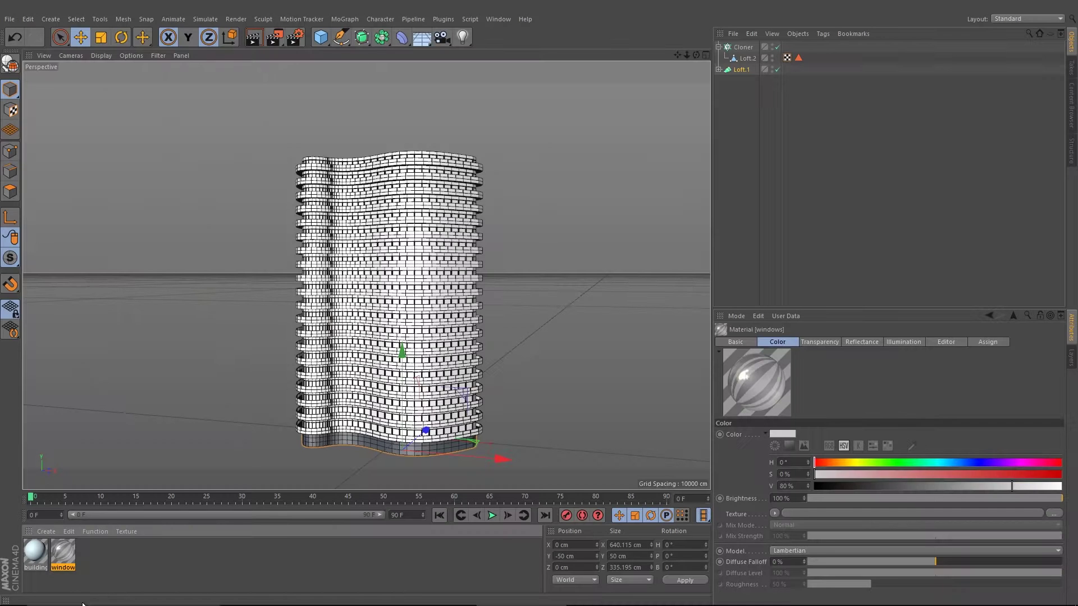
{"action": "double_click", "coordinate": [35, 550]}
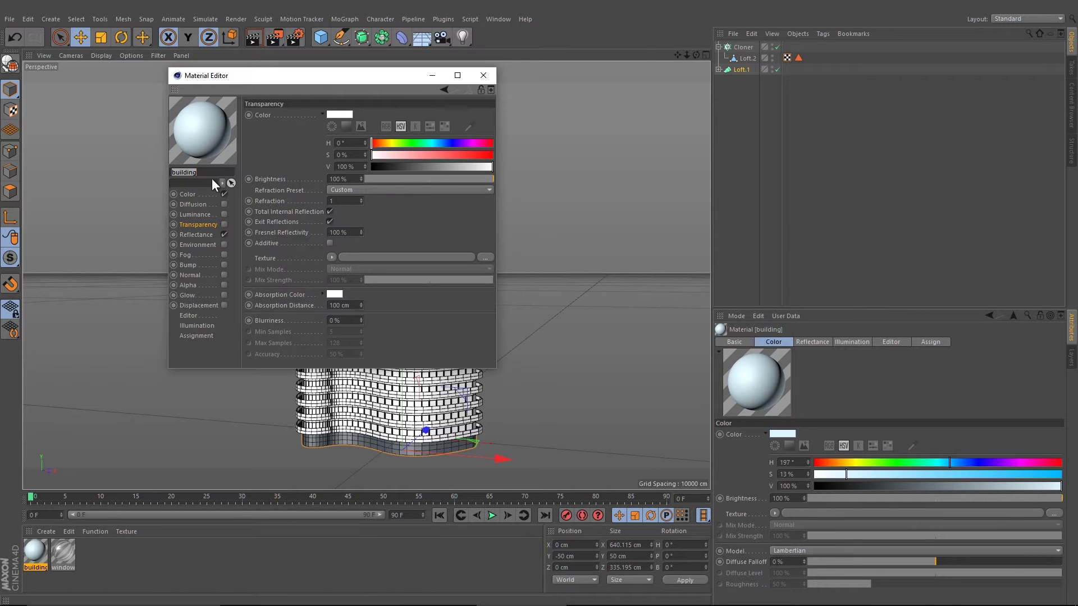
{"action": "left_click", "coordinate": [200, 195]}
{"action": "left_click", "coordinate": [484, 75]}
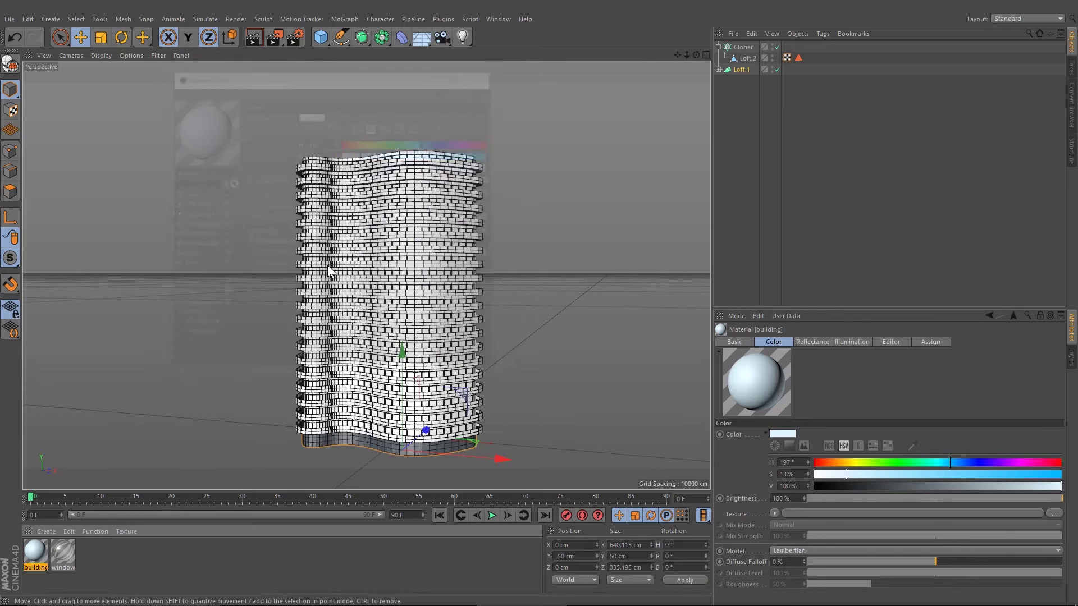
Restore Loft.2's windows polygon selection with the Cloner turned off, and apply the windows material to those polygons
{"action": "left_click", "coordinate": [798, 58]}
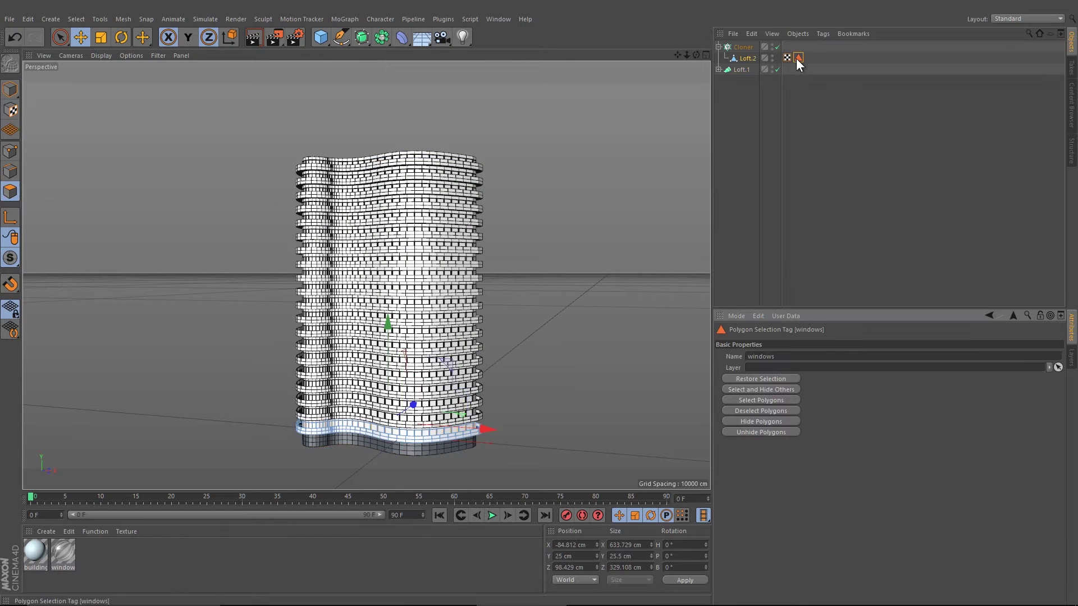
{"action": "left_click", "coordinate": [777, 46]}
{"action": "scroll", "coordinate": [368, 408], "scroll_direction": "up", "scroll_amount": 10}
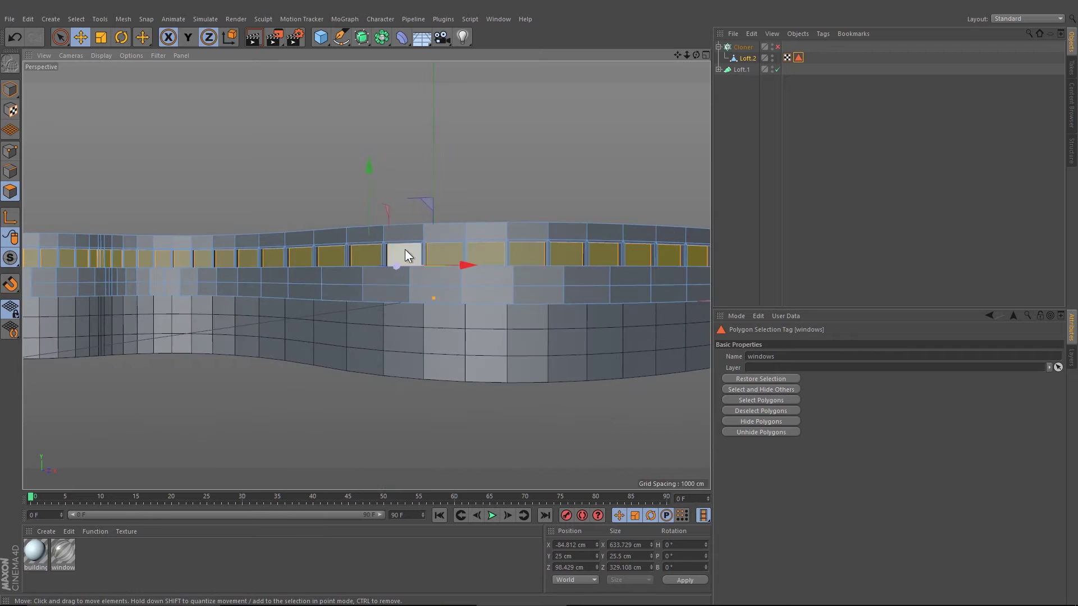
{"action": "left_click_drag", "start_coordinate": [405, 250], "coordinate": [415, 270], "text": "alt"}
{"action": "left_click_drag", "start_coordinate": [63, 551], "coordinate": [69, 545]}
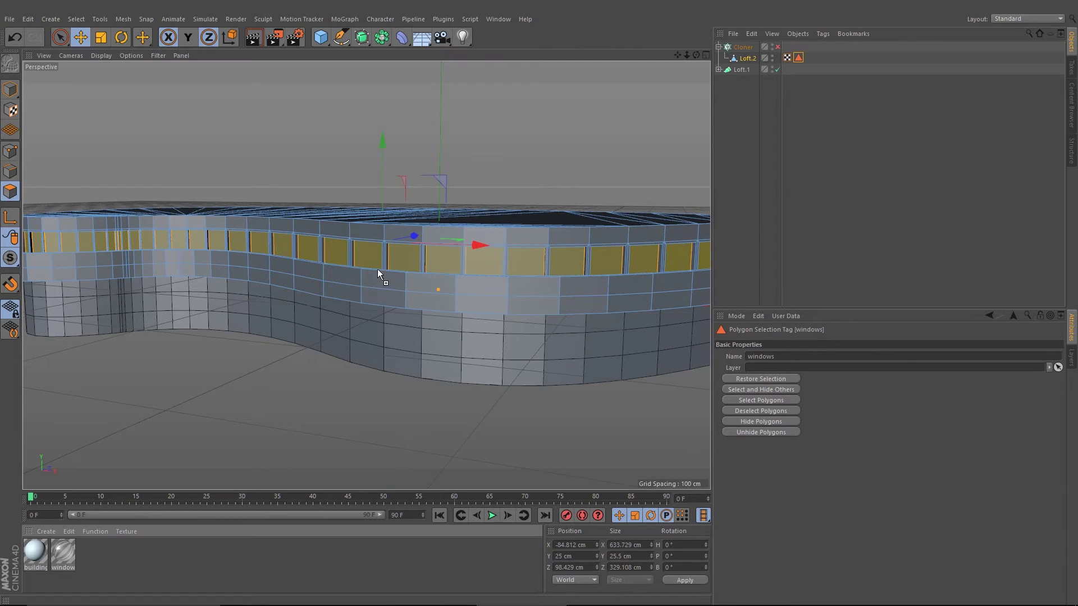
{"action": "left_click_drag", "start_coordinate": [412, 262], "coordinate": [445, 254]}
{"action": "left_click", "coordinate": [746, 119]}
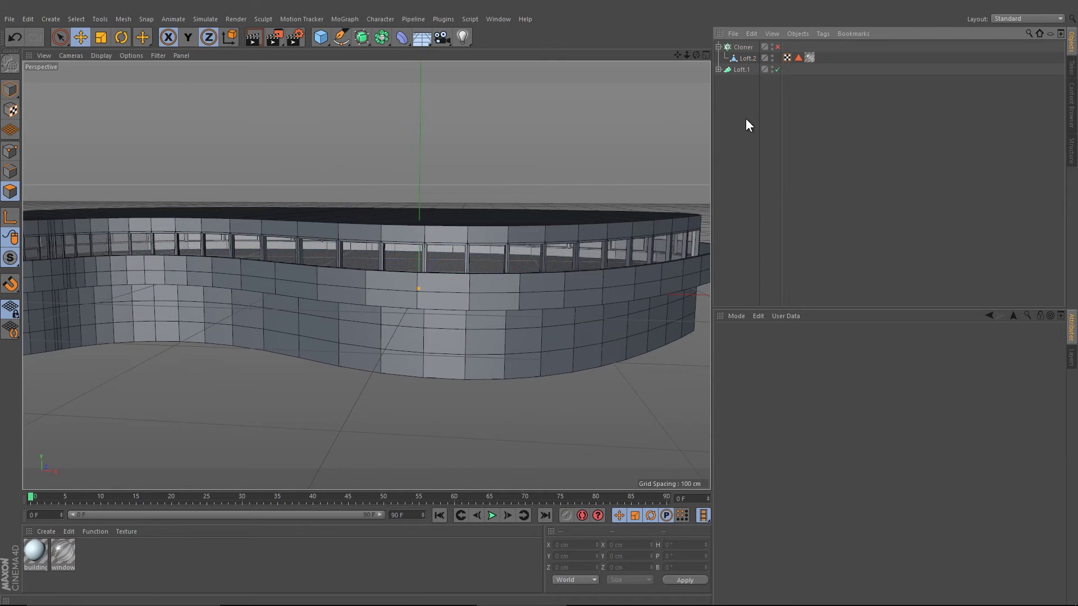
Turn the Cloner back on and apply the building material to Loft.2, placing its tag before the windows texture tag
{"action": "left_click", "coordinate": [778, 47]}
{"action": "left_click_drag", "start_coordinate": [64, 548], "coordinate": [298, 403]}
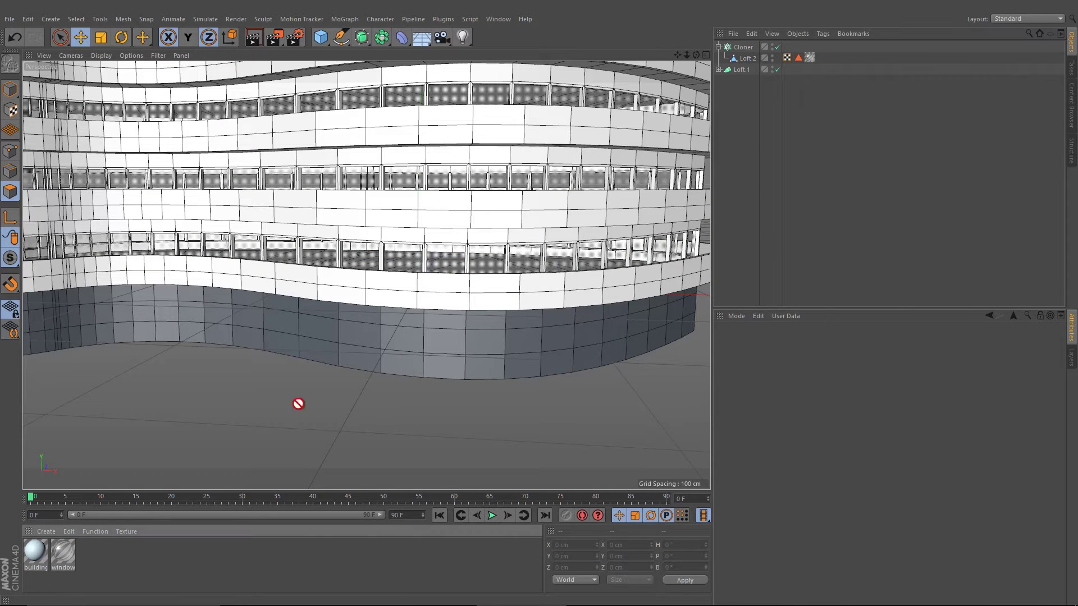
{"action": "left_click_drag", "start_coordinate": [740, 61], "coordinate": [785, 58]}
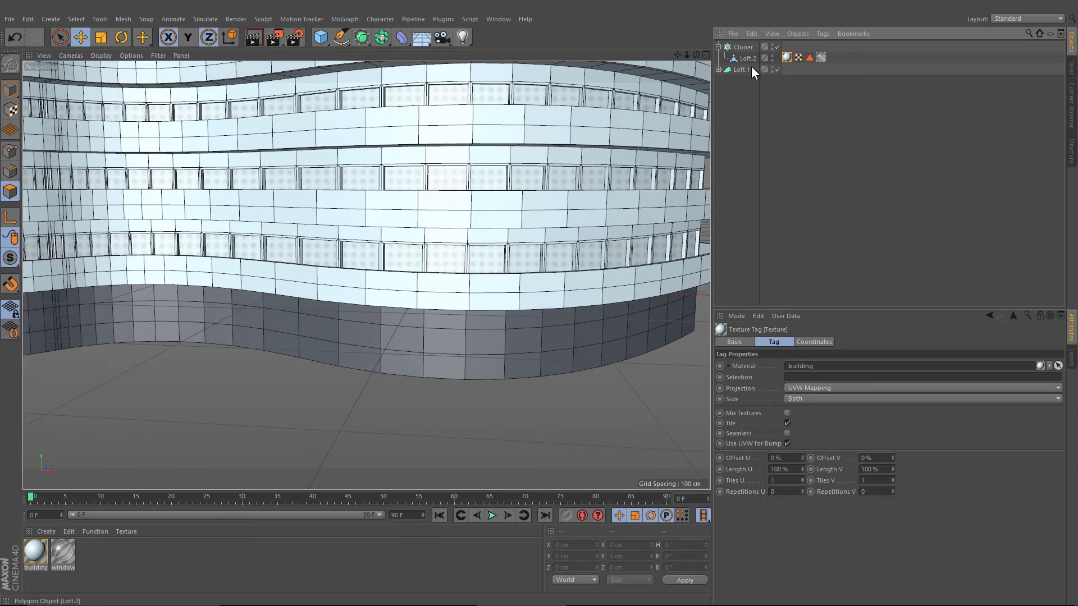
Apply the building material to the Loft.1 base floor and clear the selection
{"action": "left_click_drag", "start_coordinate": [733, 82], "coordinate": [749, 72]}
{"action": "scroll", "coordinate": [705, 110], "scroll_direction": "down", "scroll_amount": 4}
{"action": "scroll", "coordinate": [600, 190], "scroll_direction": "up", "scroll_amount": 2}
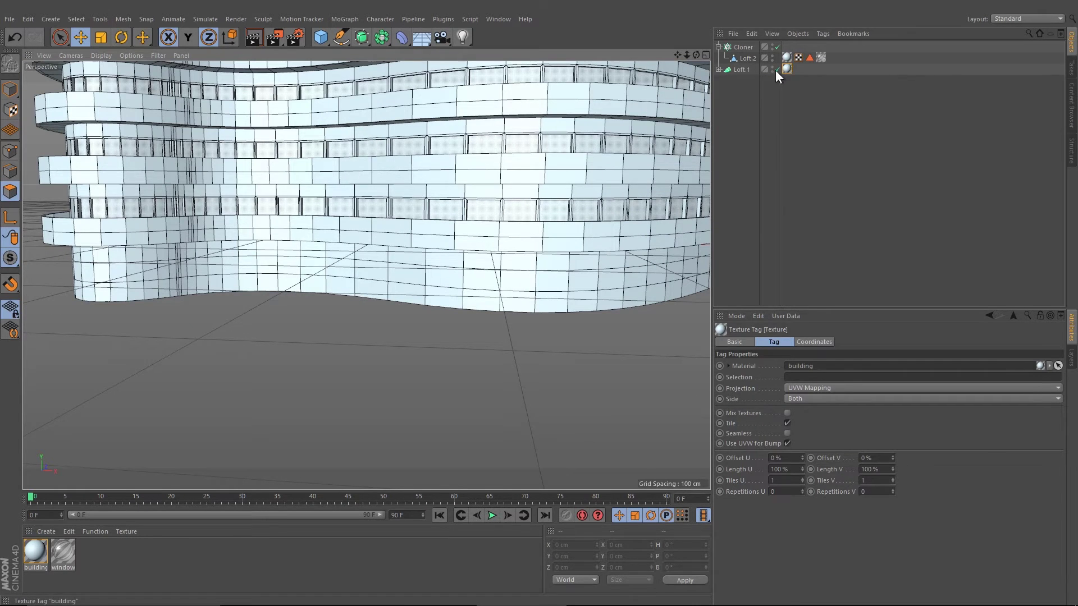
{"action": "left_click", "coordinate": [732, 95]}
Render a preview of the textured tower and inspect the whole building and its windows from several angles
{"action": "scroll", "coordinate": [555, 176], "scroll_direction": "down", "scroll_amount": 5}
{"action": "mouse_move", "coordinate": [517, 216]}
{"action": "middle_mouse_down", "text": "alt"}
{"action": "mouse_move", "coordinate": [434, 302]}
{"action": "mouse_move", "coordinate": [423, 378]}
{"action": "middle_mouse_up", "text": "alt"}
{"action": "scroll", "coordinate": [428, 371], "scroll_direction": "down", "scroll_amount": 5}
{"action": "mouse_move", "coordinate": [451, 326]}
{"action": "left_mouse_down", "text": "alt"}
{"action": "mouse_move", "coordinate": [446, 295]}
{"action": "mouse_move", "coordinate": [426, 310]}
{"action": "left_mouse_up", "text": "alt"}
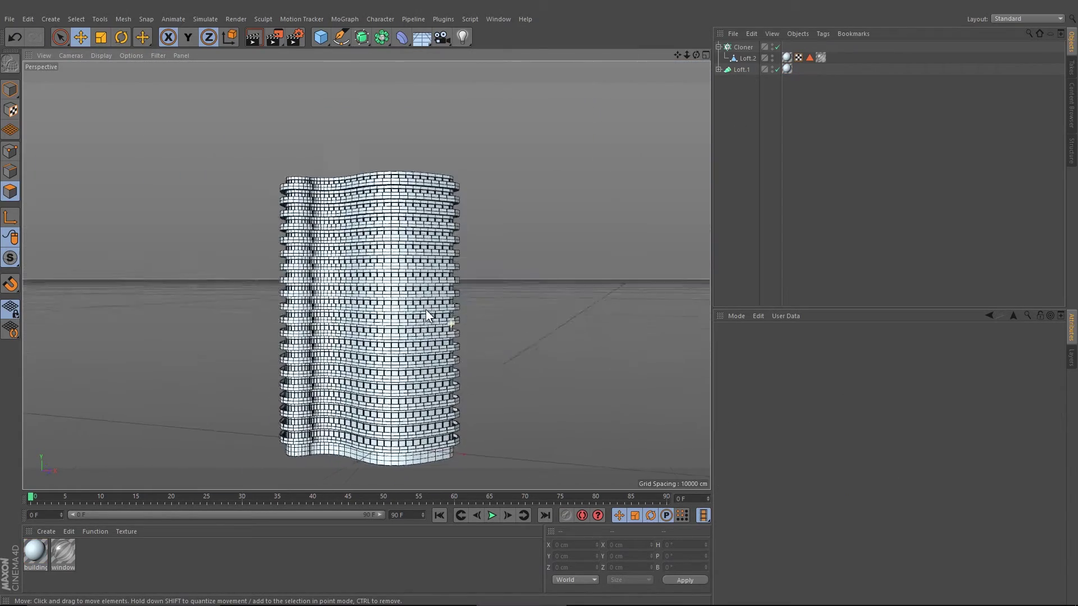
{"action": "key", "text": "ctrl+shift+z"}
{"action": "key", "text": "ctrl+shift+z"}
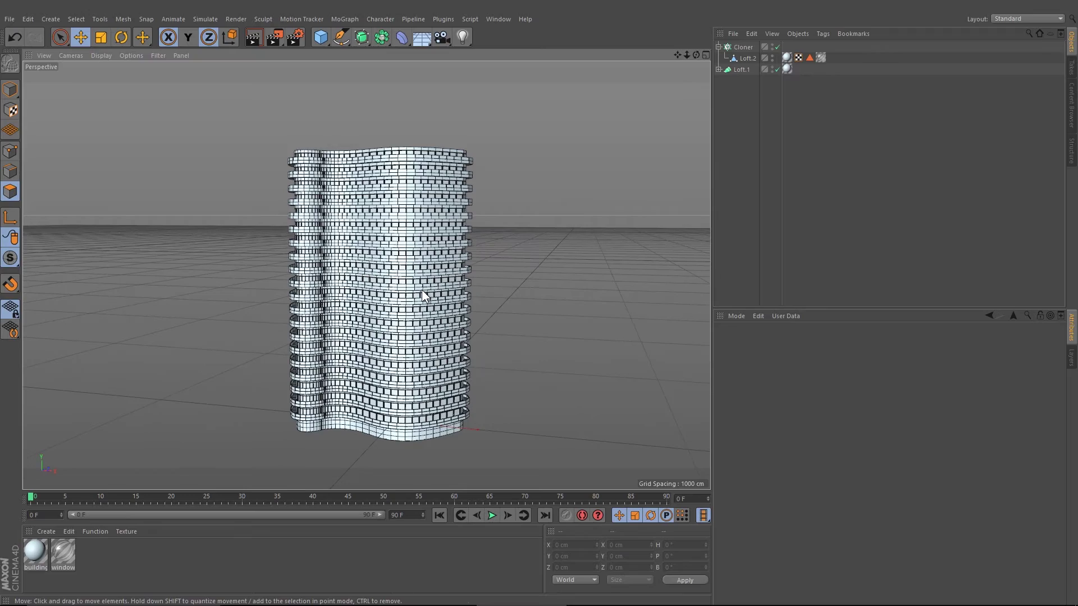
{"action": "key", "text": "ctrl+r"}
{"action": "scroll", "coordinate": [435, 309], "scroll_direction": "up", "scroll_amount": 5}
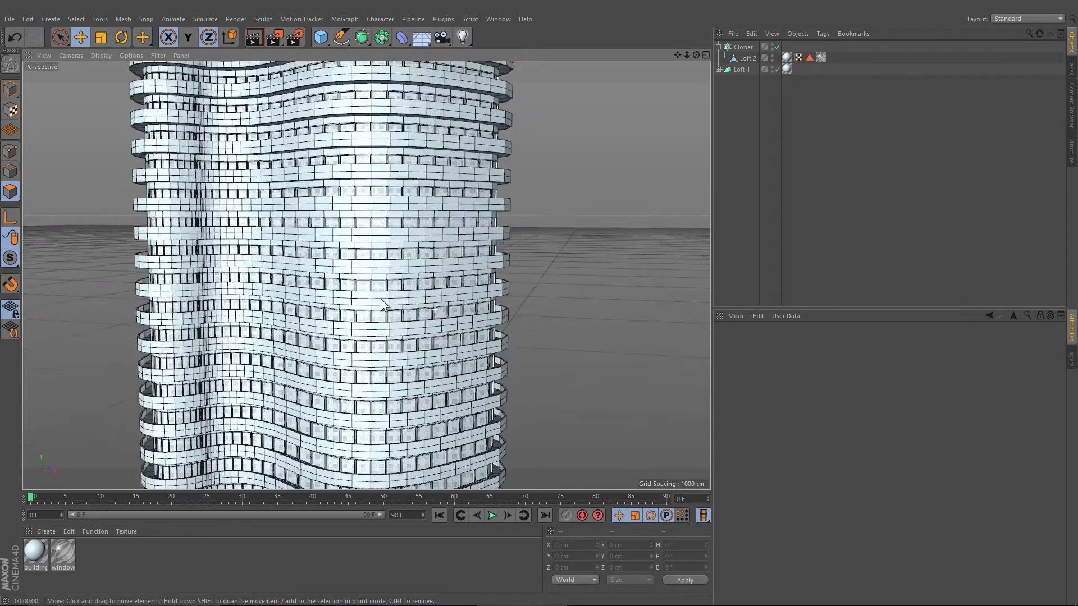
{"action": "left_click_drag", "start_coordinate": [380, 298], "coordinate": [358, 318], "text": "alt"}
{"action": "scroll", "coordinate": [359, 317], "scroll_direction": "down", "scroll_amount": 6}
{"action": "scroll", "coordinate": [426, 272], "scroll_direction": "up", "scroll_amount": 2}
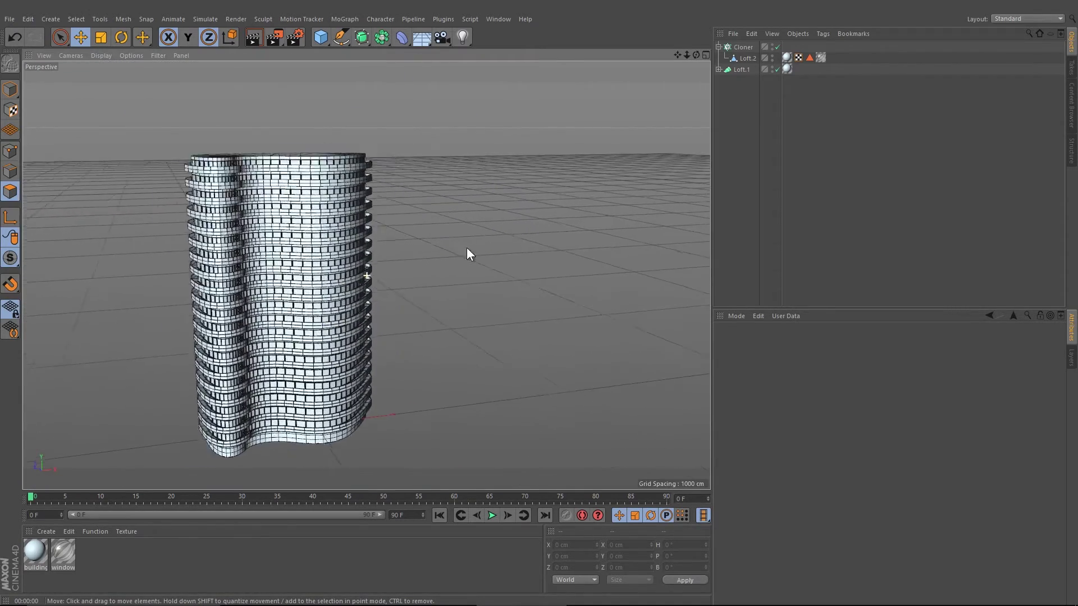
{"action": "key", "text": "ctrl+shift+z"}
{"action": "key", "text": "ctrl+shift+z"}
{"action": "key", "text": "ctrl+shift+z"}
{"action": "key", "text": "ctrl+shift+z"}
Collapse the Cloner's hierarchy and group the Cloner and Loft.1 together
{"action": "left_click", "coordinate": [742, 69]}
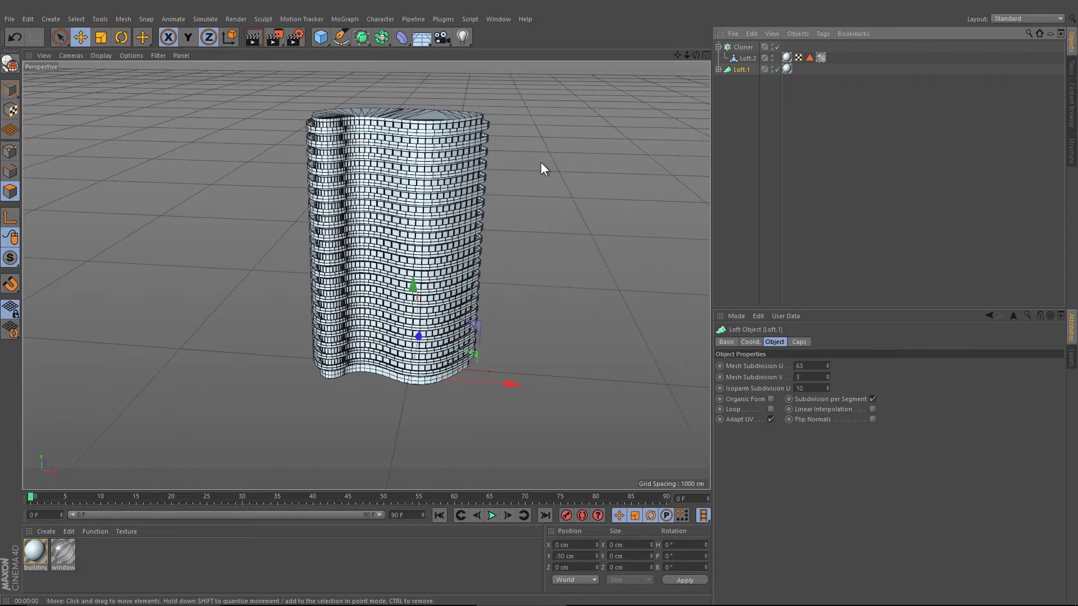
{"action": "middle_click_drag", "start_coordinate": [395, 298], "coordinate": [337, 211], "text": "alt"}
{"action": "scroll", "coordinate": [422, 282], "scroll_direction": "down", "scroll_amount": 2}
{"action": "scroll", "coordinate": [422, 282], "scroll_direction": "up", "scroll_amount": 2}
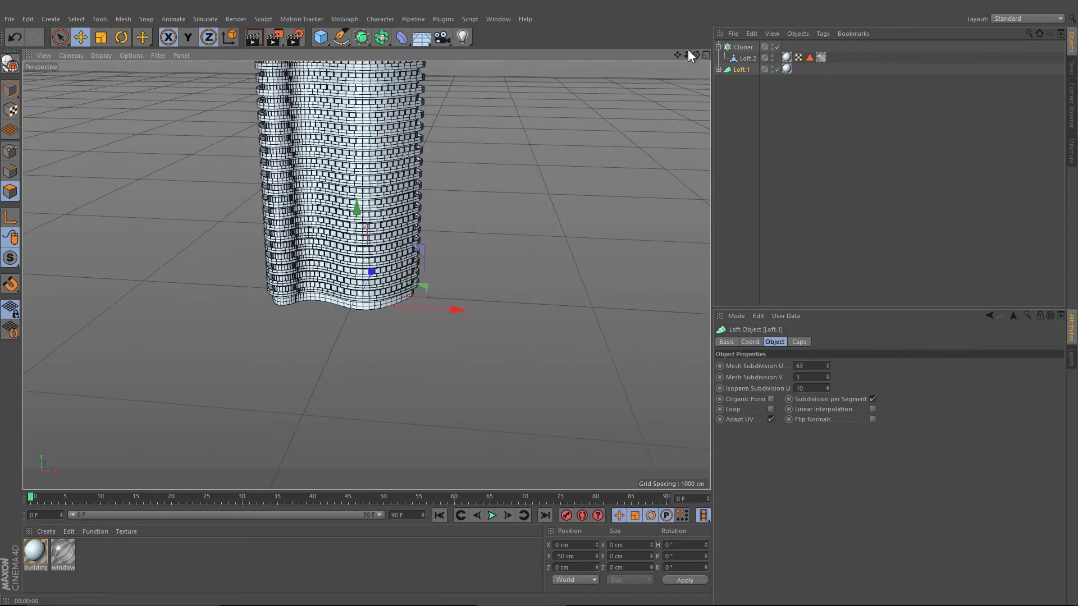
{"action": "left_click", "coordinate": [736, 47]}
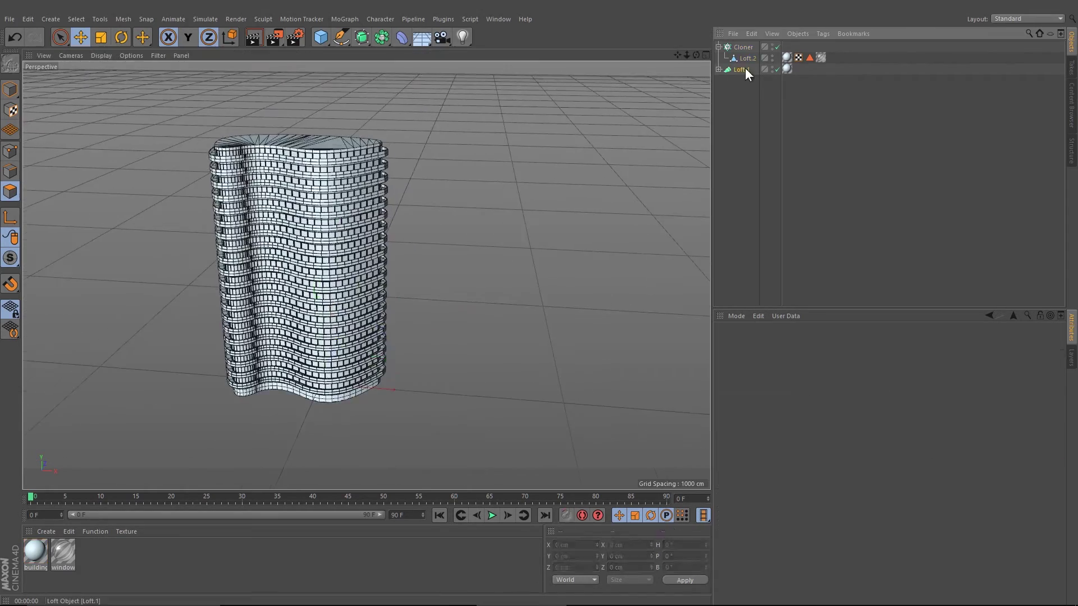
{"action": "left_click", "coordinate": [742, 70]}
{"action": "left_click", "coordinate": [718, 48]}
{"action": "left_click", "coordinate": [731, 46]}
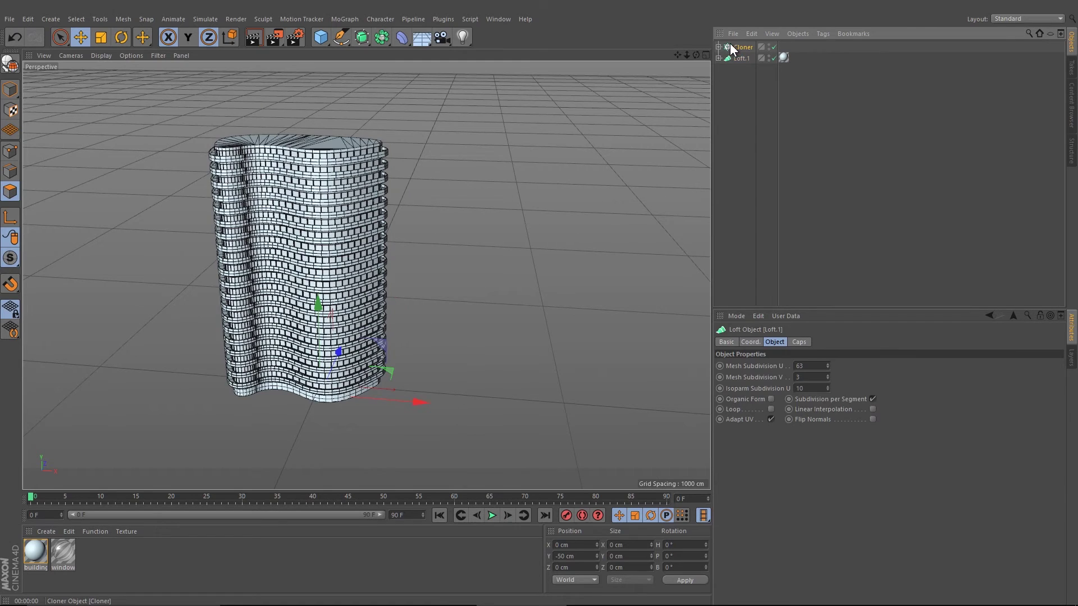
{"action": "left_click", "coordinate": [738, 58], "text": "ctrl"}
{"action": "key", "text": "alt+g"}
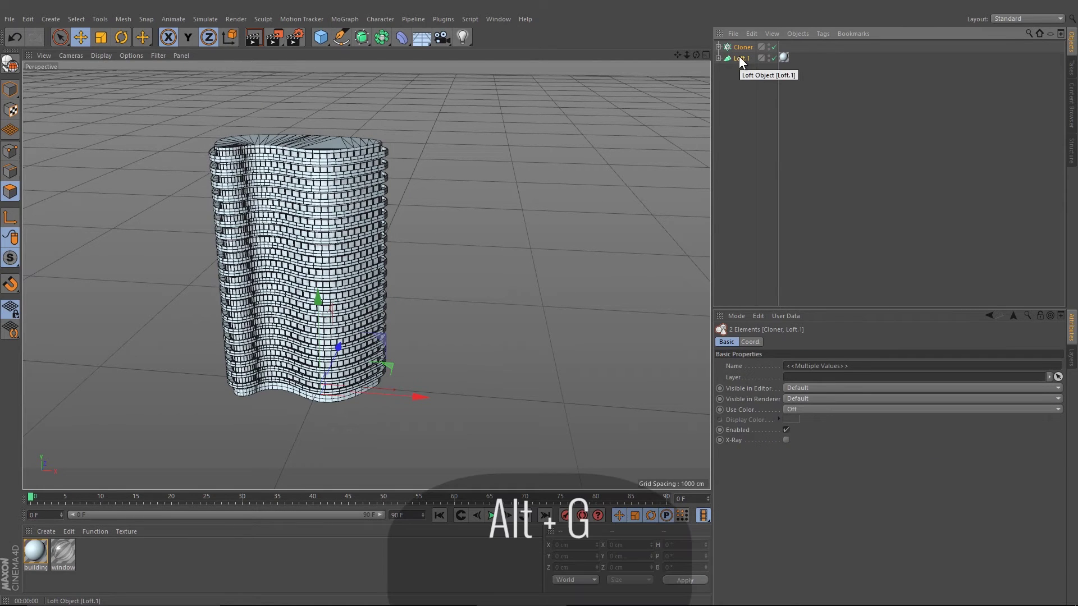
Rename the null containing the Cloner and Loft.1 as Building_1
{"action": "double_click", "coordinate": [738, 49]}
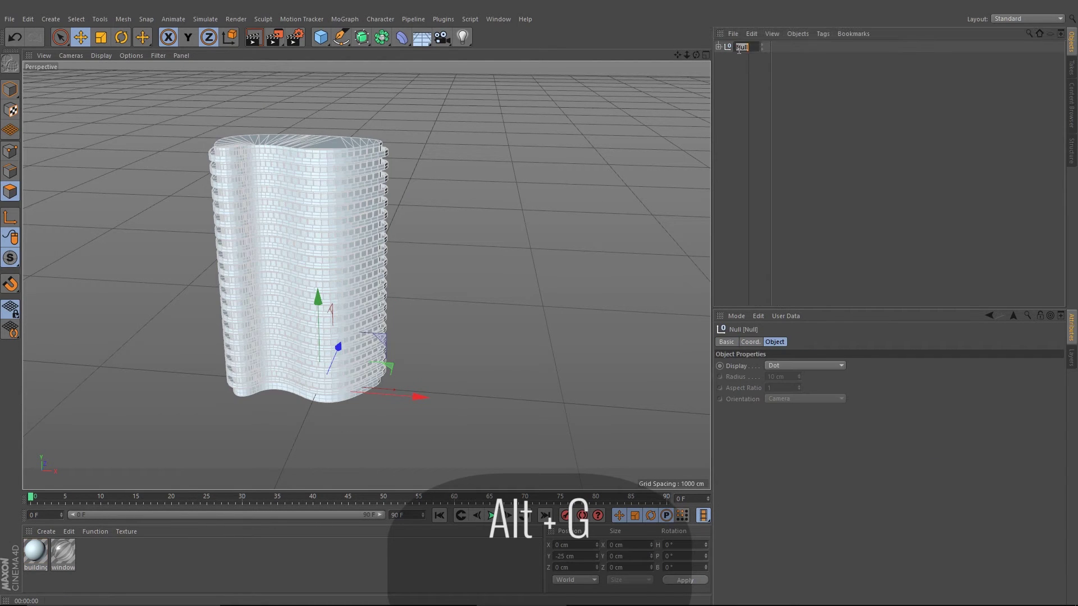
{"action": "type", "text": "Bu"}
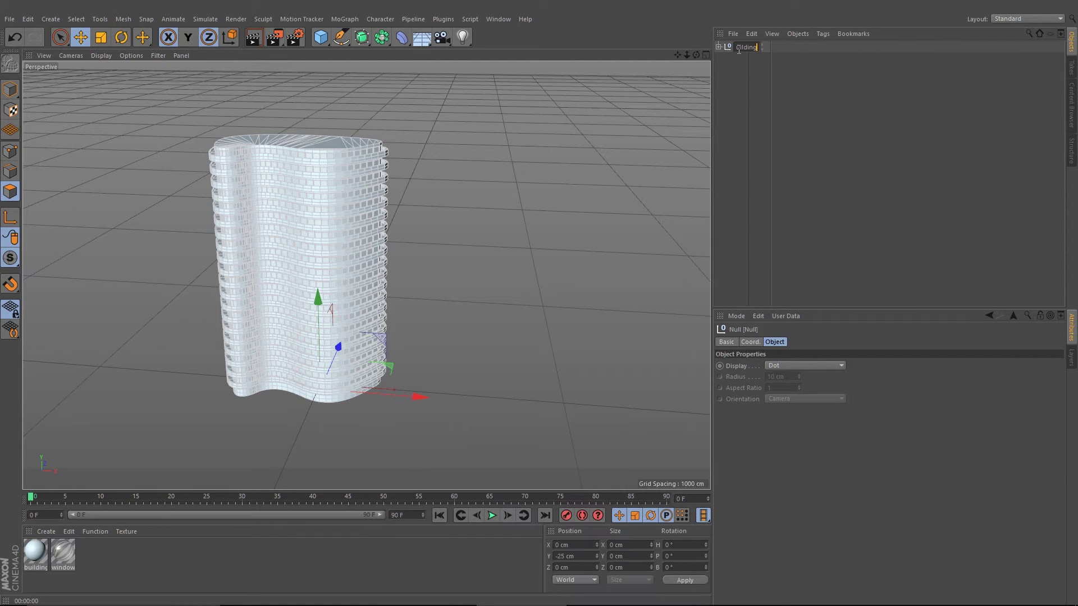
{"action": "type", "text": "ilding_1"}
{"action": "key", "text": "Return"}
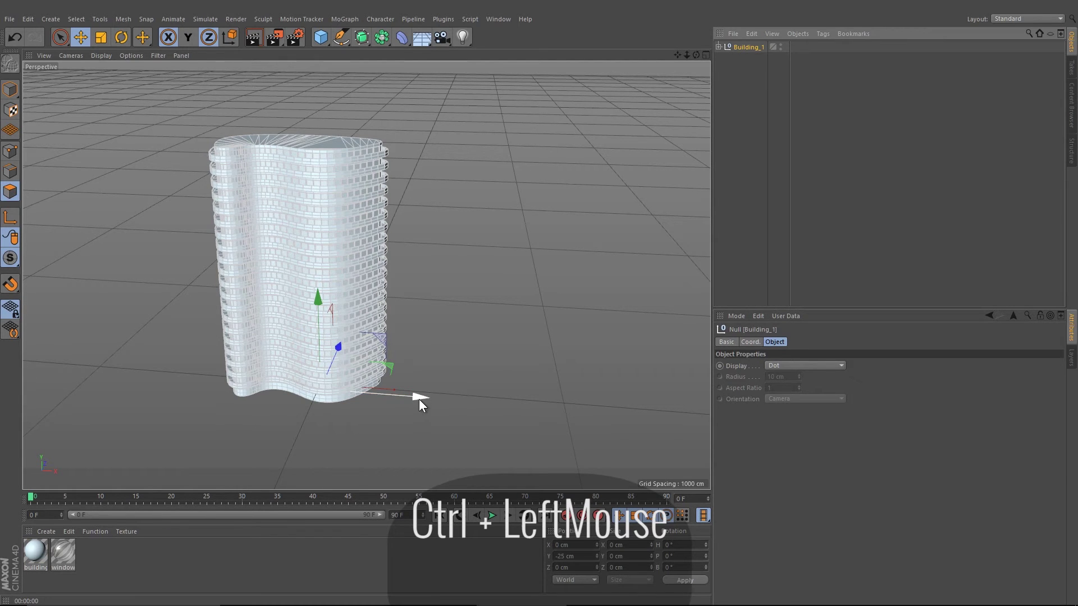
Duplicate Building_1 about 865 cm along the X axis and rename the copy Building_2
{"action": "left_click_drag", "start_coordinate": [419, 399], "coordinate": [657, 393], "text": "ctrl"}
{"action": "double_click", "coordinate": [763, 47]}
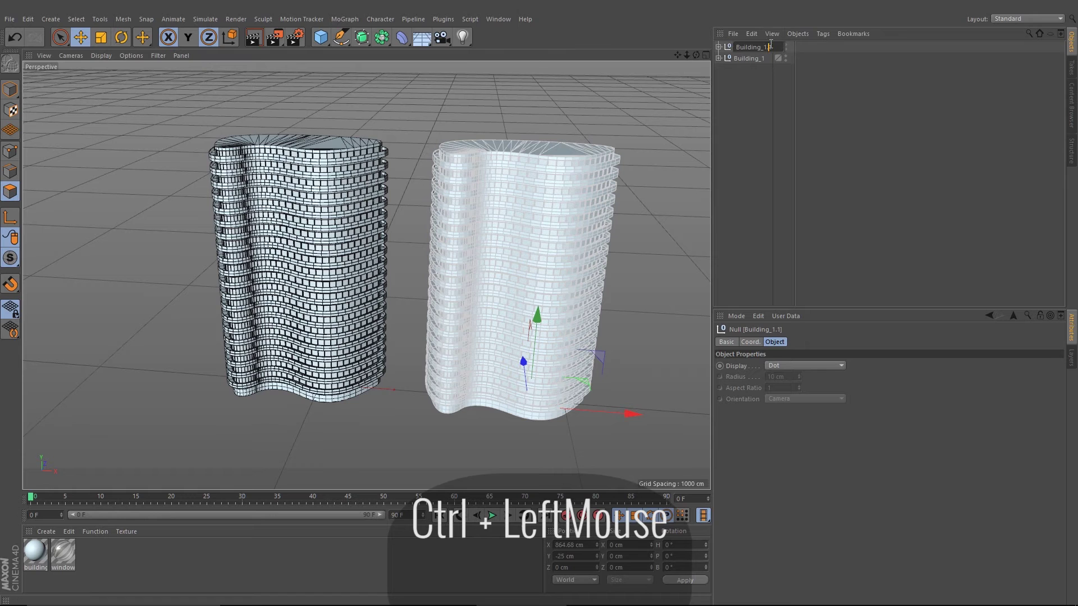
{"action": "type", "text": "Building_2"}
{"action": "key", "text": "Return"}
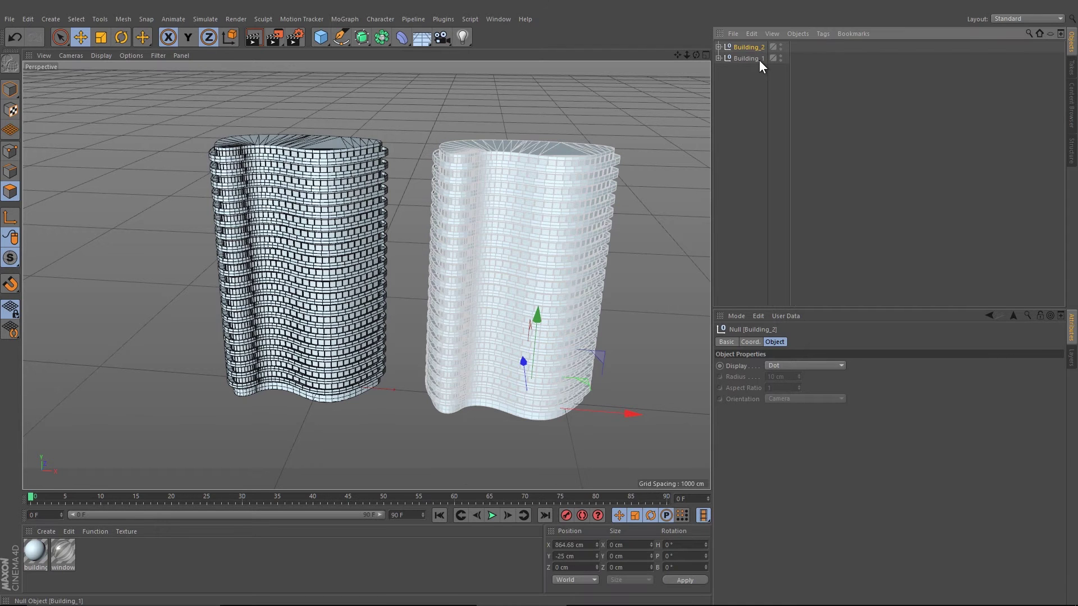
Expand Building_1 and reduce its Cloner's count to 10
{"action": "left_click", "coordinate": [752, 58]}
{"action": "left_click", "coordinate": [718, 58]}
{"action": "left_click", "coordinate": [746, 69]}
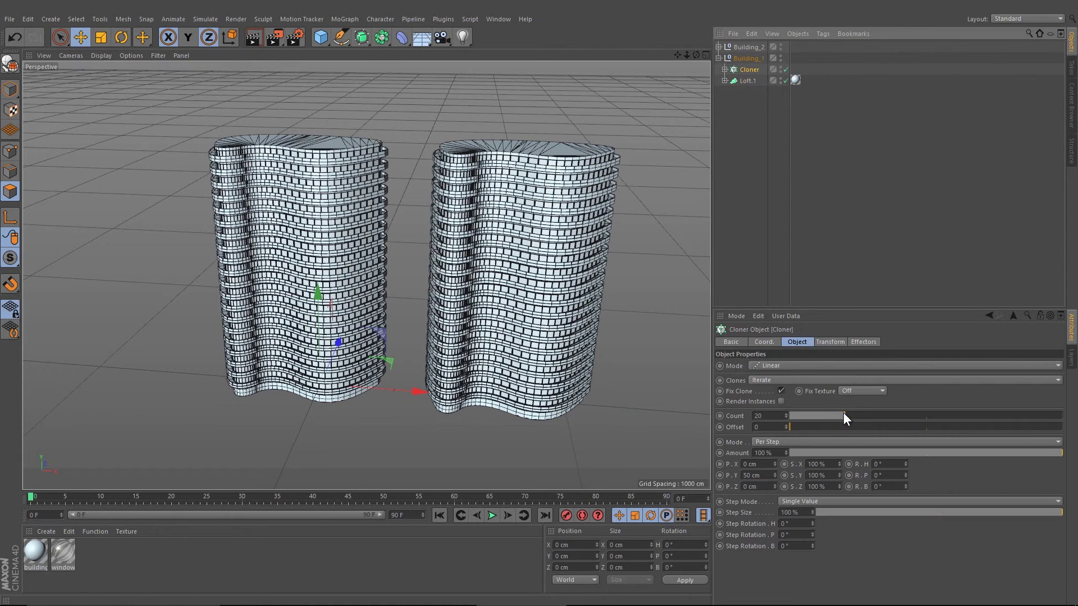
{"action": "left_click_drag", "start_coordinate": [844, 414], "coordinate": [818, 430]}
{"action": "scroll", "coordinate": [494, 326], "scroll_direction": "down", "scroll_amount": 3}
Rotate Building_1 90° about its vertical axis in Model mode
{"action": "left_click", "coordinate": [120, 40]}
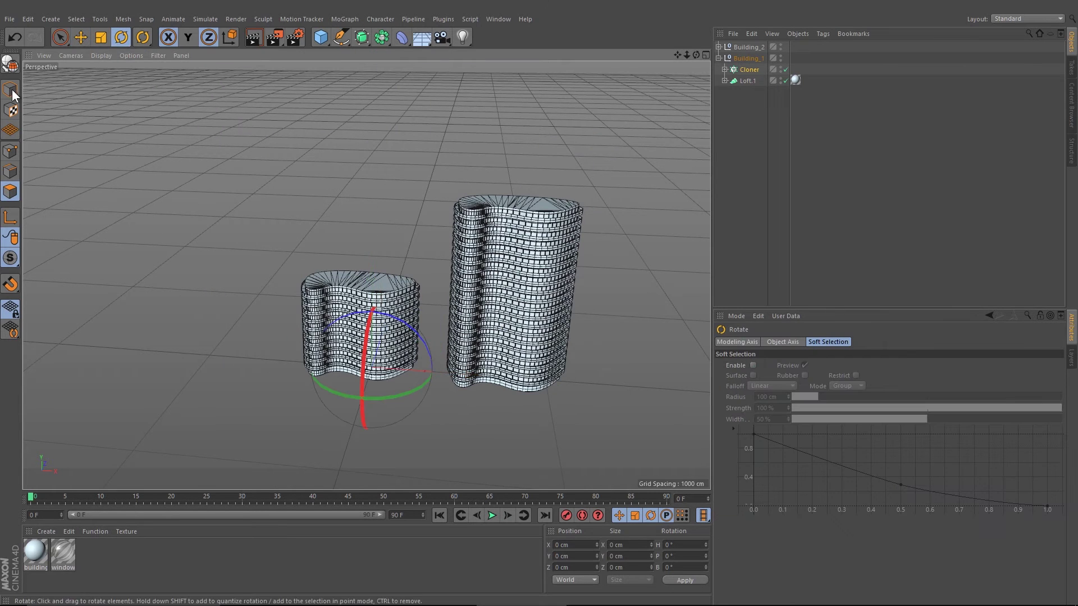
{"action": "left_click", "coordinate": [10, 90]}
{"action": "left_click_drag", "start_coordinate": [332, 394], "coordinate": [456, 400], "text": "shift"}
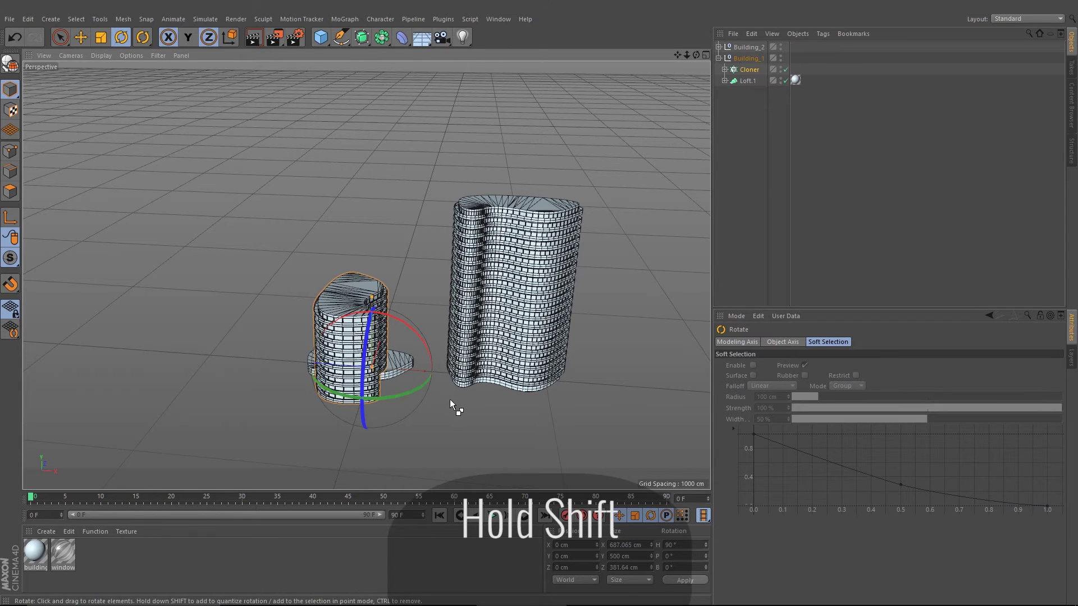
{"action": "left_click", "coordinate": [735, 58]}
{"action": "left_click_drag", "start_coordinate": [345, 405], "coordinate": [483, 399], "text": "shift"}
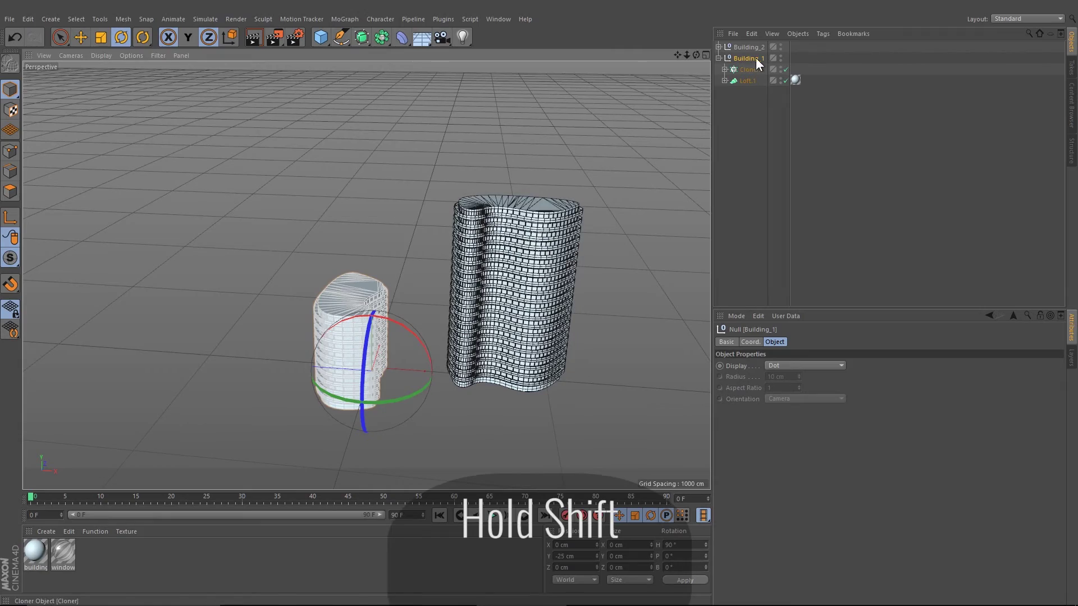
{"action": "left_click_drag", "start_coordinate": [410, 174], "coordinate": [356, 210], "text": "alt"}
{"action": "left_click_drag", "start_coordinate": [119, 106], "coordinate": [96, 124], "text": "alt"}
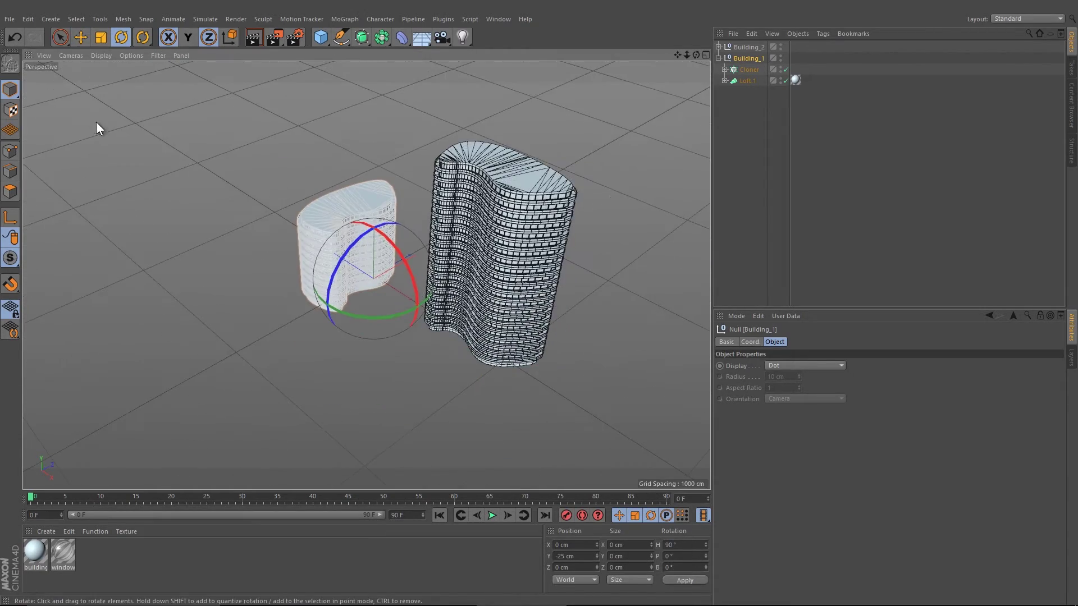
Duplicate Building_1 to about -909 cm in Z and set the copy's Cloner count to 17
{"action": "left_click", "coordinate": [81, 42]}
{"action": "mouse_move", "coordinate": [269, 199]}
{"action": "left_mouse_down", "text": "alt"}
{"action": "mouse_move", "coordinate": [271, 155]}
{"action": "mouse_move", "coordinate": [257, 201]}
{"action": "left_mouse_up", "text": "alt"}
{"action": "left_click_drag", "start_coordinate": [440, 280], "coordinate": [320, 322], "text": "ctrl"}
{"action": "left_click", "coordinate": [740, 58]}
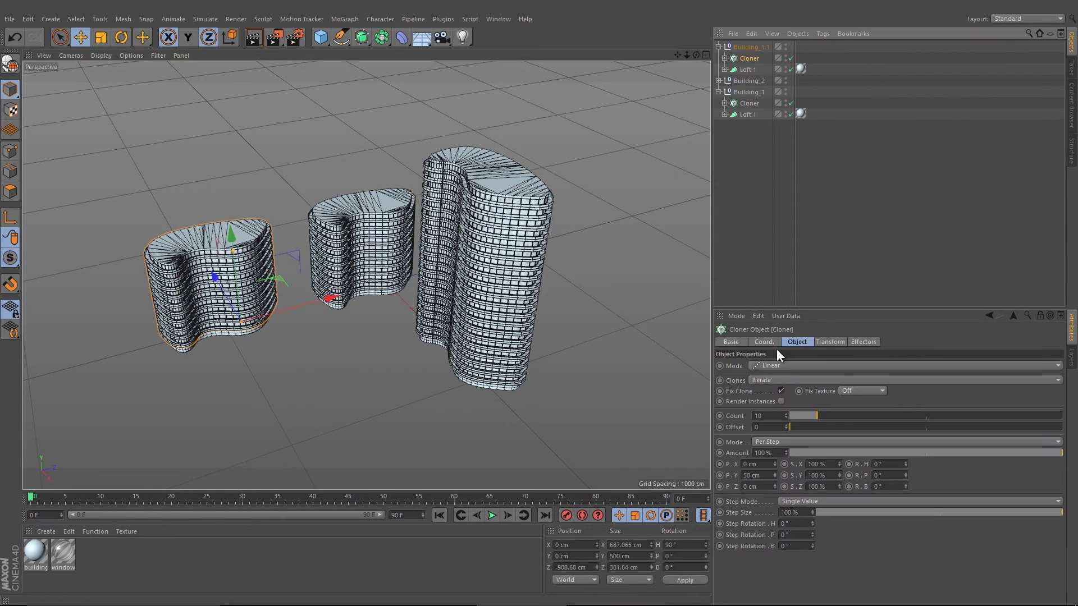
{"action": "left_click_drag", "start_coordinate": [816, 418], "coordinate": [835, 418]}
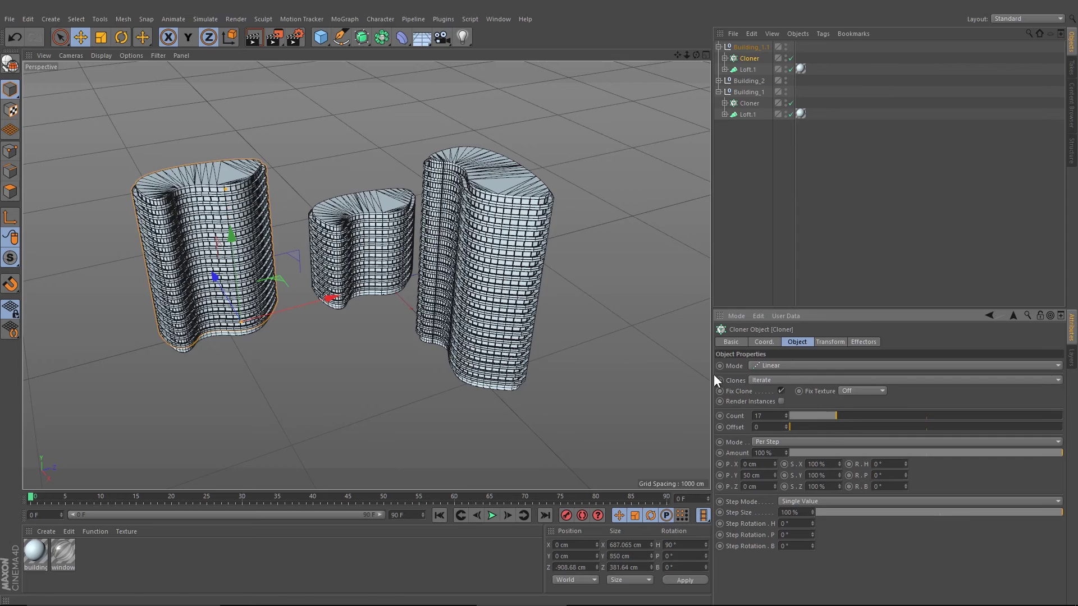
Add a Floor object beneath the three buildings
{"action": "left_click_drag", "start_coordinate": [687, 359], "coordinate": [542, 309], "text": "alt"}
{"action": "left_click", "coordinate": [341, 37]}
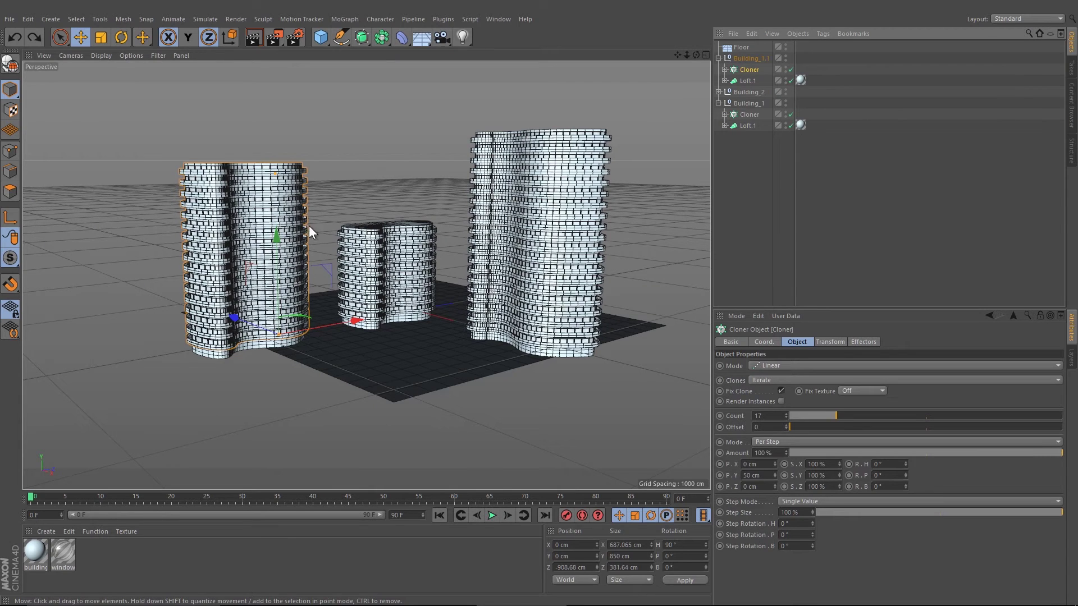
Make the Cloner in Building_1.1 editable and expand it to show its floor pieces
{"action": "right_click", "coordinate": [746, 68]}
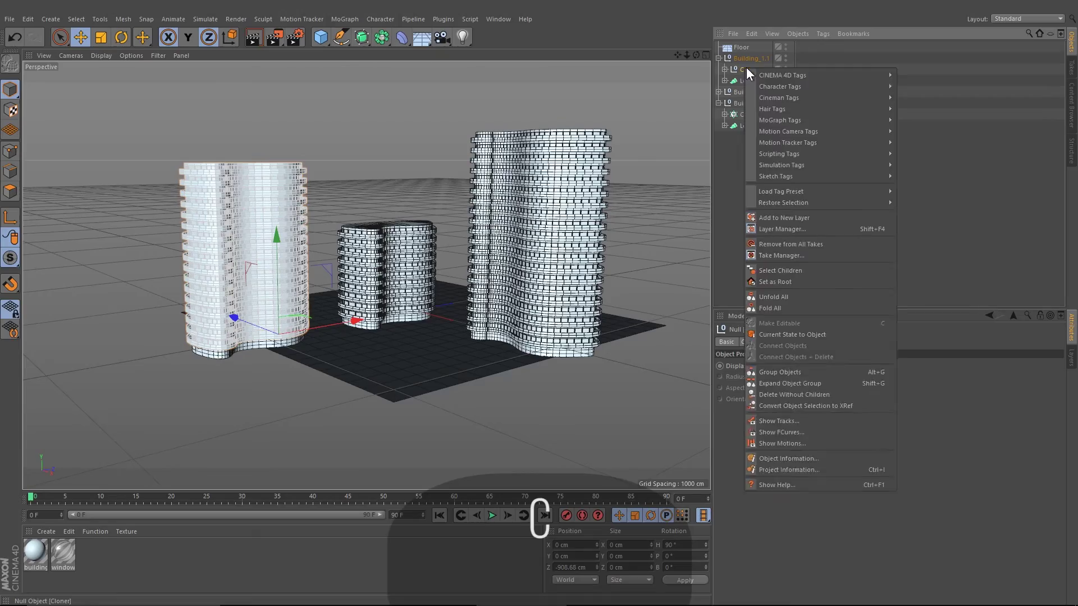
{"action": "left_click", "coordinate": [725, 67]}
{"action": "left_click", "coordinate": [724, 69]}
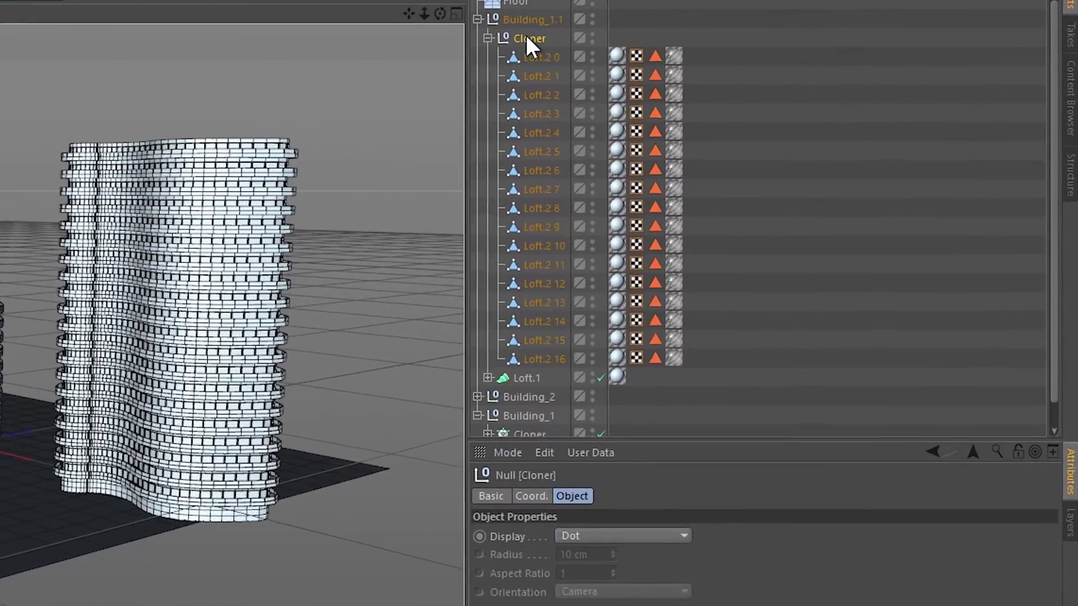
{"action": "right_click", "coordinate": [588, 47]}
{"action": "left_click", "coordinate": [577, 48]}
Select the Cloner null's children along with it and merge everything using Connect Objects + Delete
{"action": "right_click", "coordinate": [450, 32]}
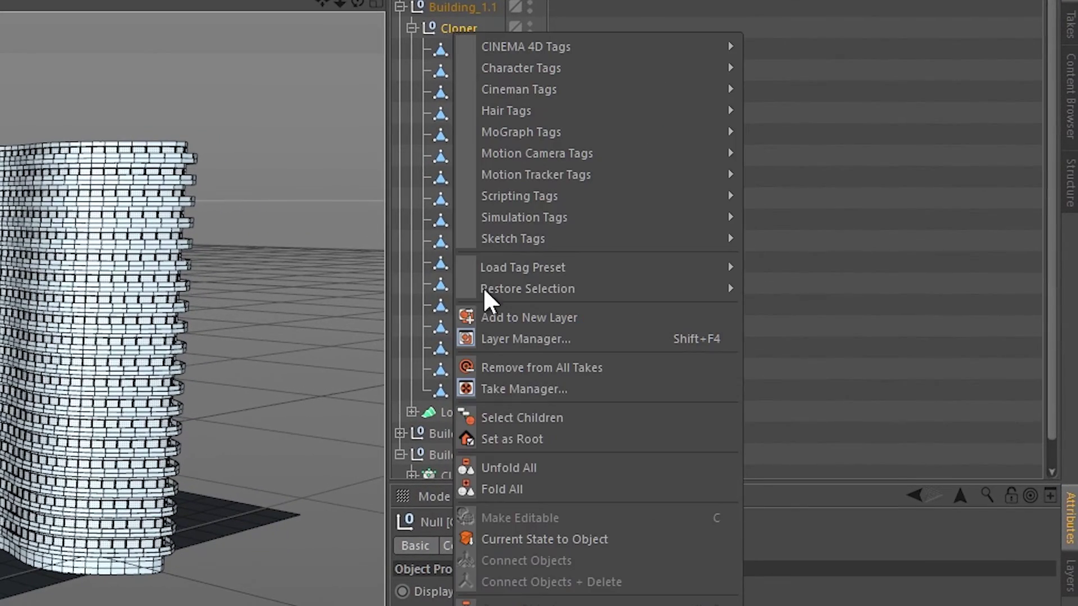
{"action": "left_click", "coordinate": [522, 416]}
{"action": "right_click", "coordinate": [452, 32]}
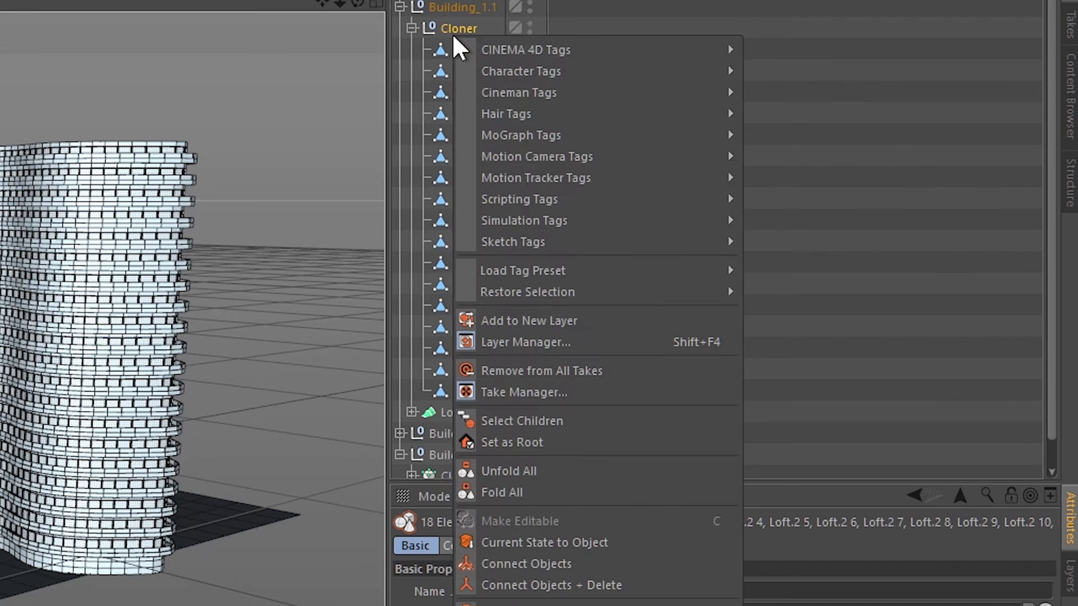
{"action": "left_click", "coordinate": [530, 585]}
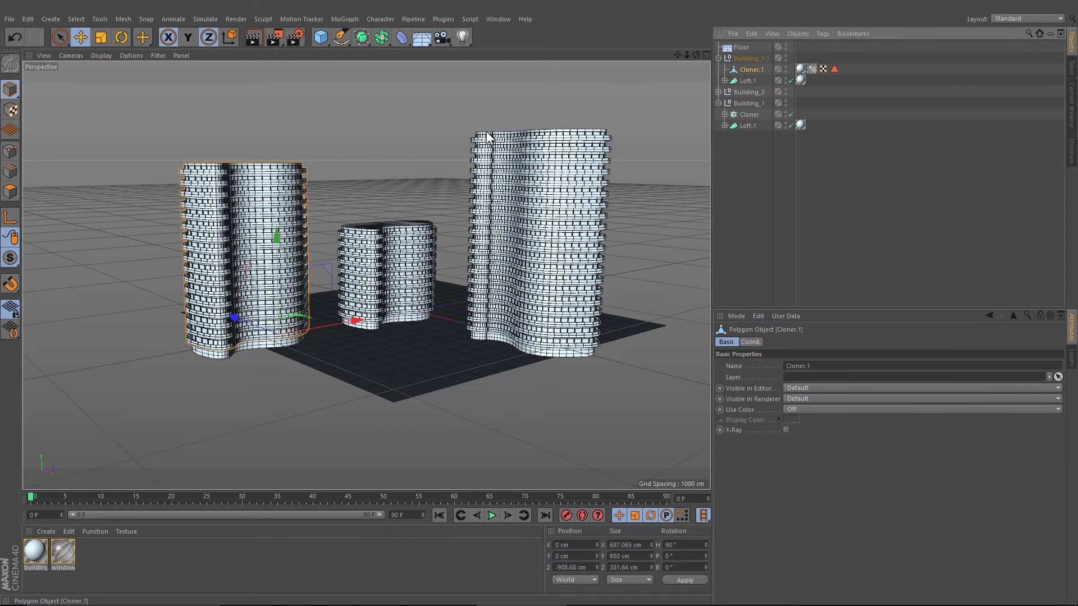
Select all points of the merged Cloner.1 object and optimize its mesh
{"action": "left_click", "coordinate": [10, 151]}
{"action": "key", "text": "ctrl+a"}
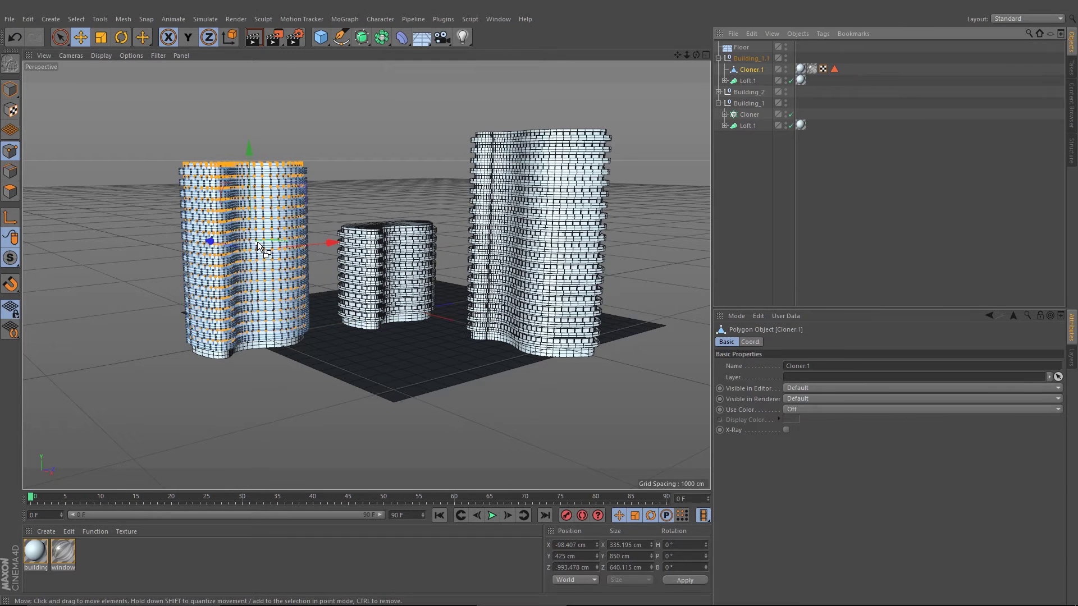
{"action": "key", "text": "ctrl+a"}
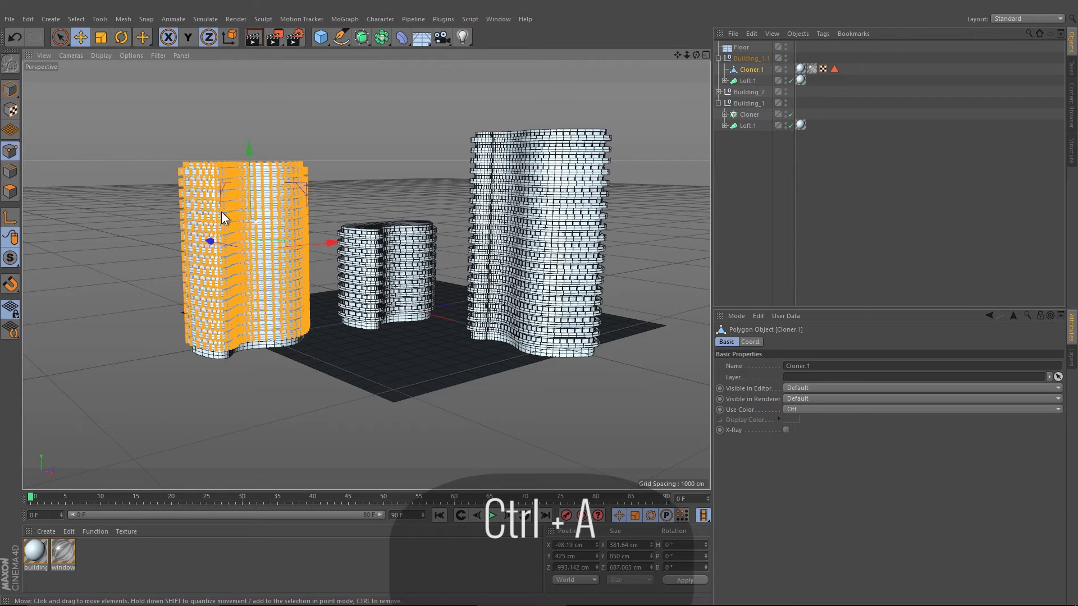
{"action": "right_click", "coordinate": [237, 179]}
{"action": "left_click", "coordinate": [278, 459]}
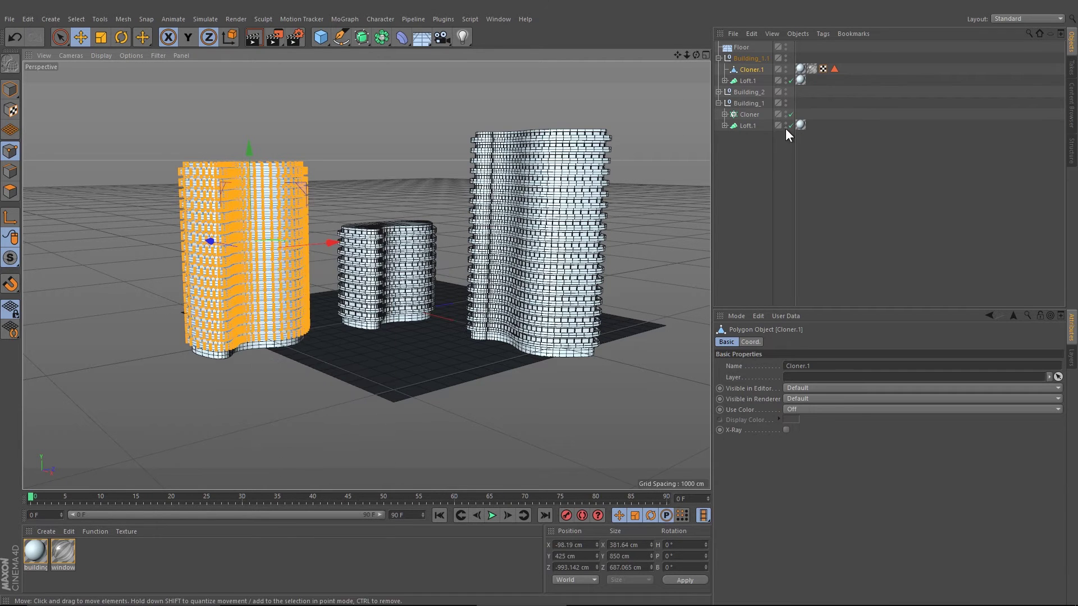
{"action": "left_click", "coordinate": [761, 136]}
{"action": "left_click", "coordinate": [740, 68]}
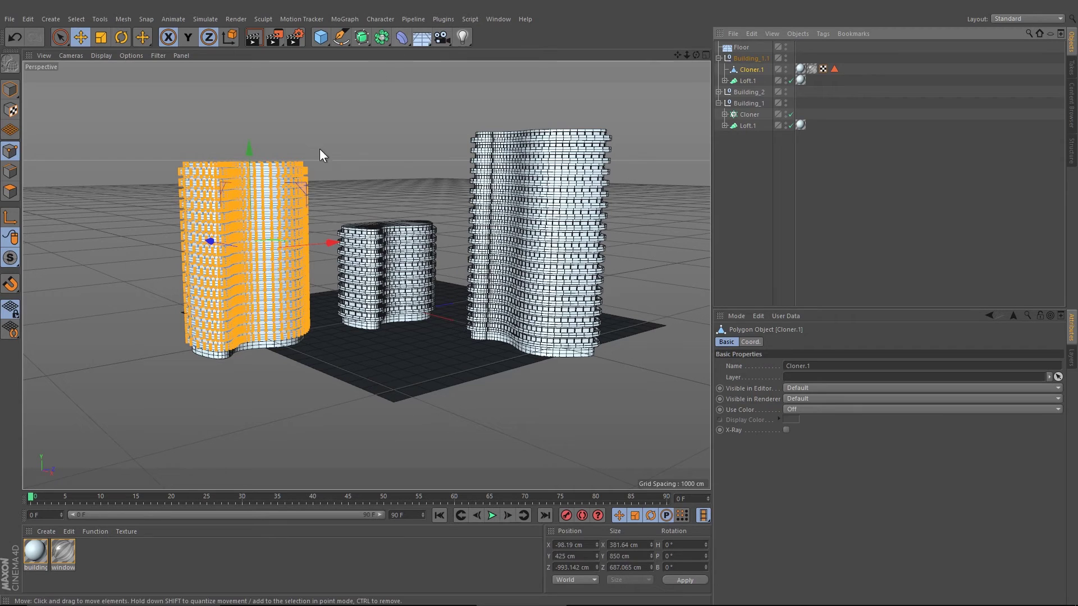
Add a Taper deformer and make it a child of Cloner.1
{"action": "left_click", "coordinate": [402, 37]}
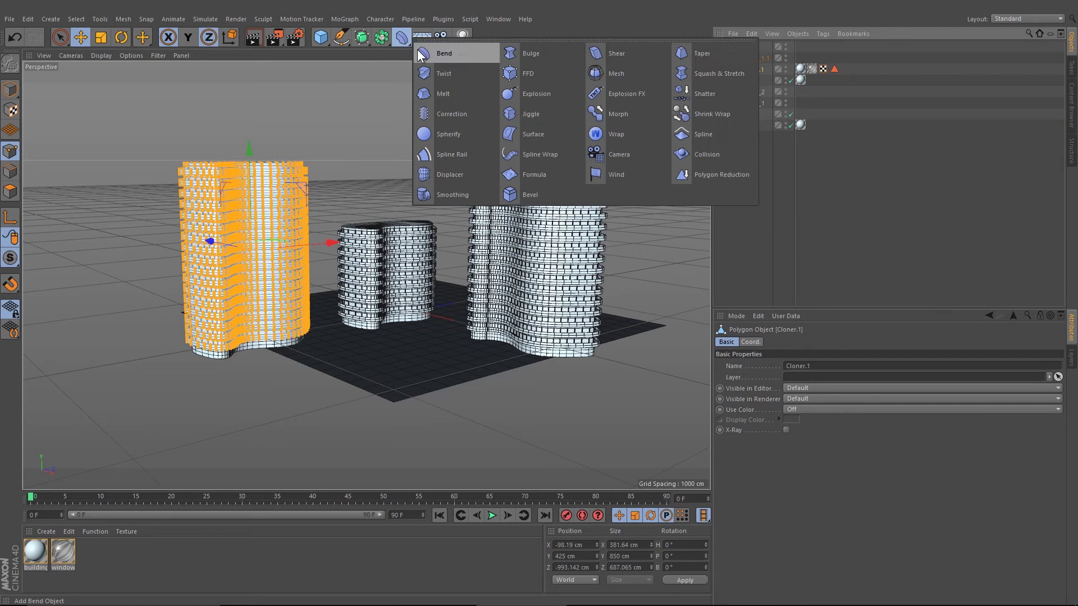
{"action": "left_click", "coordinate": [694, 56]}
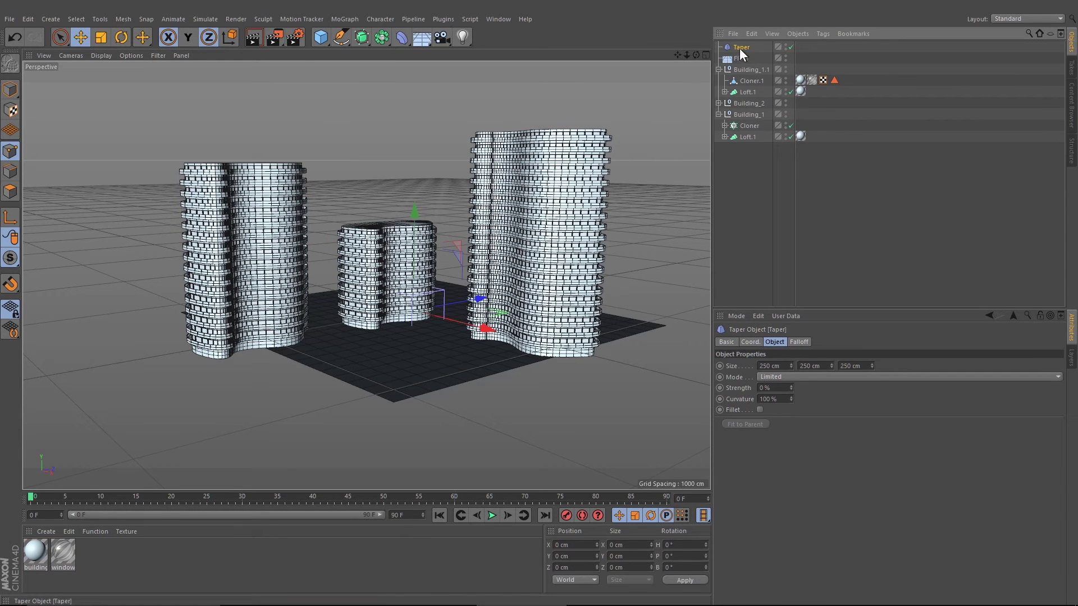
{"action": "left_click", "coordinate": [404, 43]}
{"action": "left_click_drag", "start_coordinate": [749, 80], "coordinate": [749, 80]}
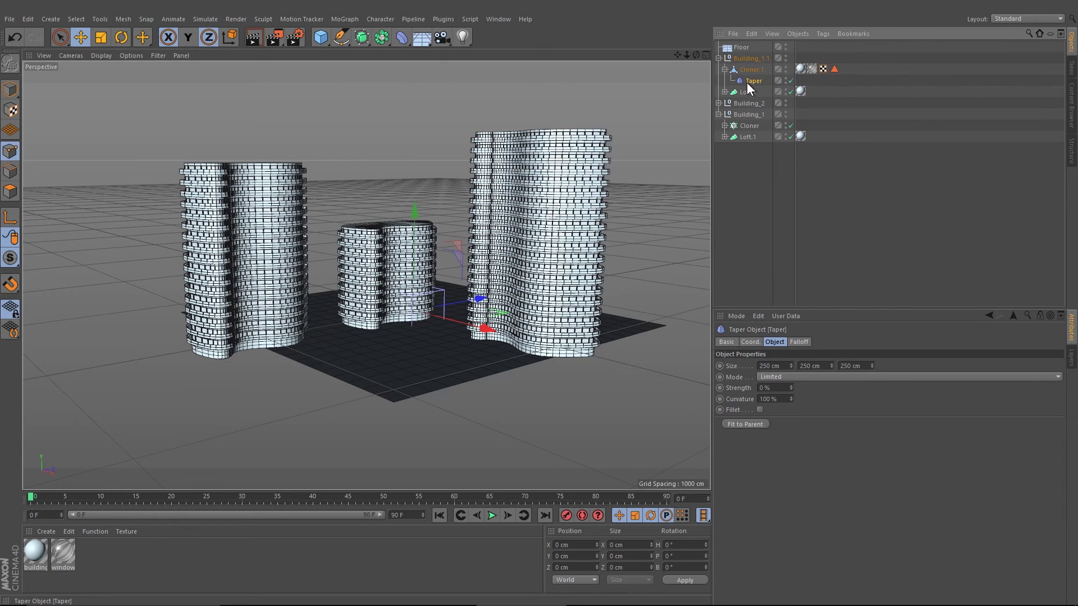
Fit the Taper to its parent and set its strength to 75%
{"action": "left_click", "coordinate": [746, 424]}
{"action": "mouse_move", "coordinate": [789, 388]}
{"action": "left_mouse_down"}
{"action": "mouse_move", "coordinate": [841, 387]}
{"action": "mouse_move", "coordinate": [729, 388]}
{"action": "mouse_move", "coordinate": [841, 388]}
{"action": "mouse_move", "coordinate": [792, 387]}
{"action": "mouse_move", "coordinate": [805, 387]}
{"action": "left_mouse_up"}
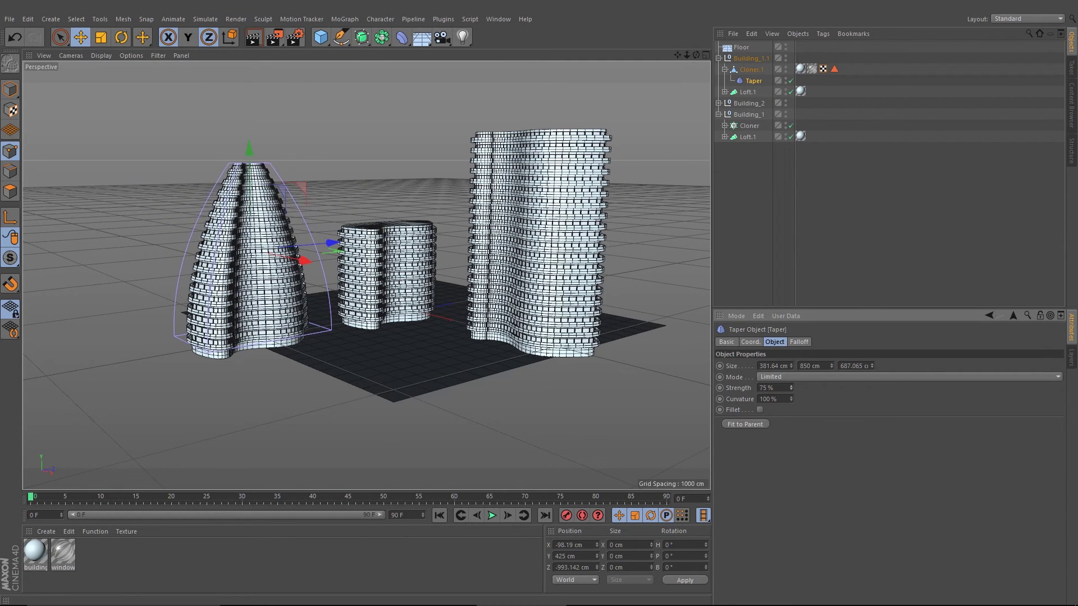
{"action": "left_click", "coordinate": [716, 140]}
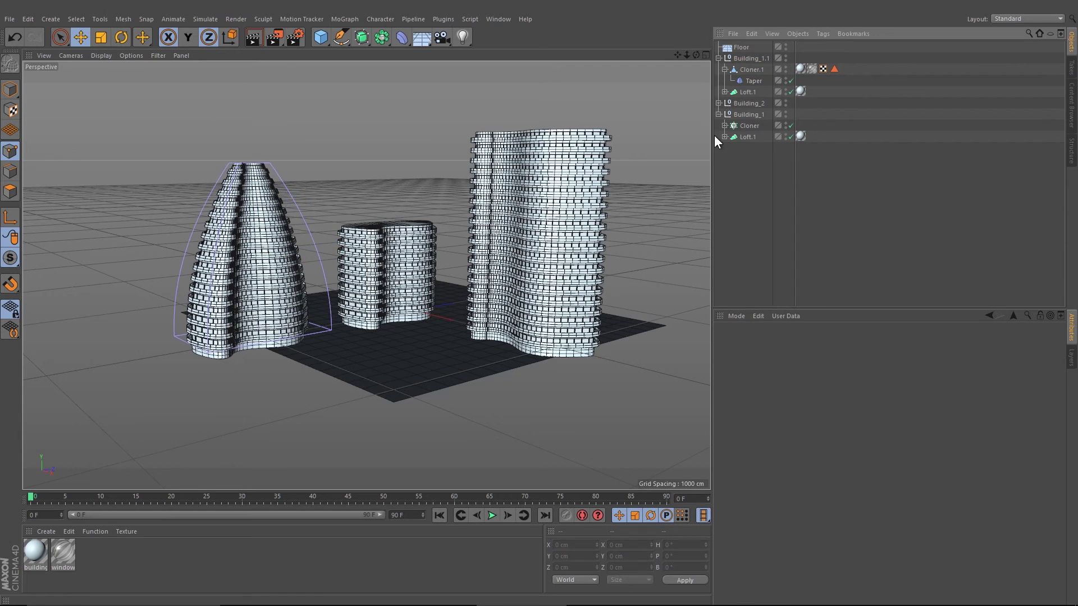
Add a Twist deformer and place it under Cloner.1, above the Taper
{"action": "left_click", "coordinate": [740, 82]}
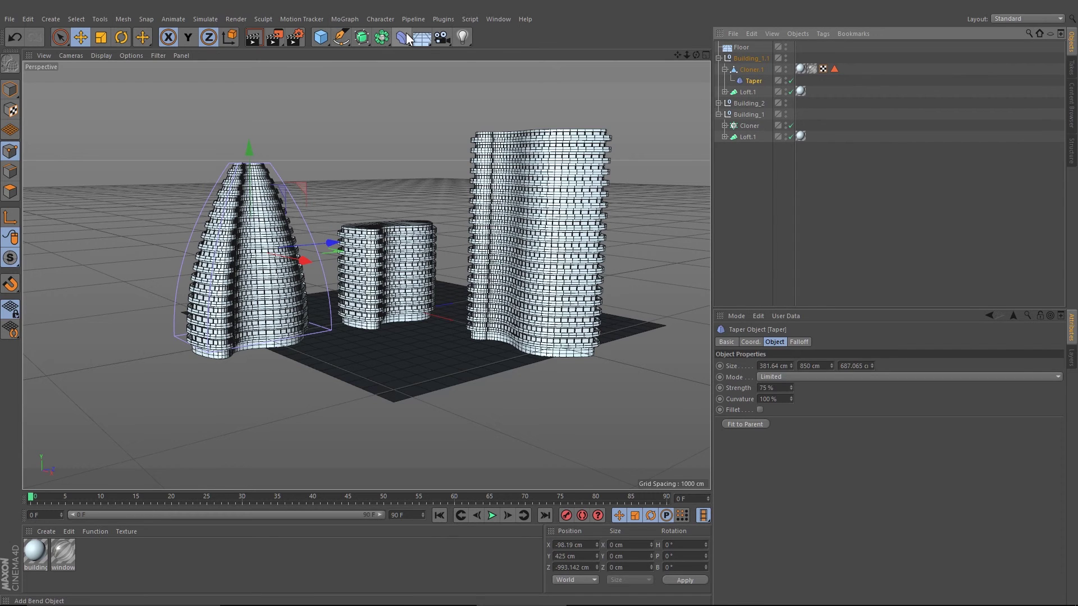
{"action": "left_click", "coordinate": [405, 32]}
{"action": "left_click", "coordinate": [446, 75]}
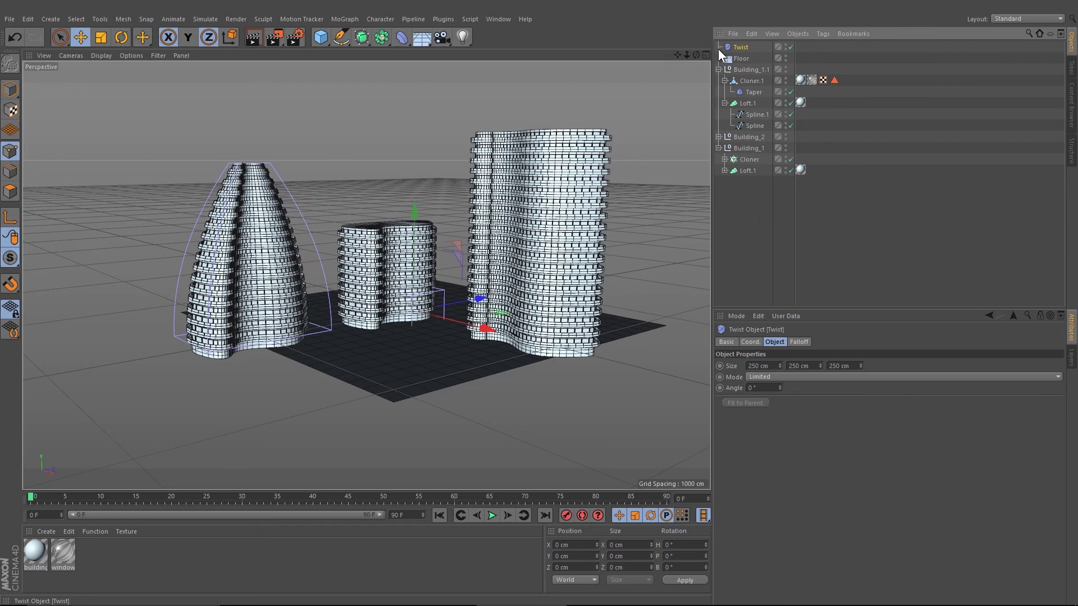
{"action": "left_click_drag", "start_coordinate": [749, 91], "coordinate": [754, 84]}
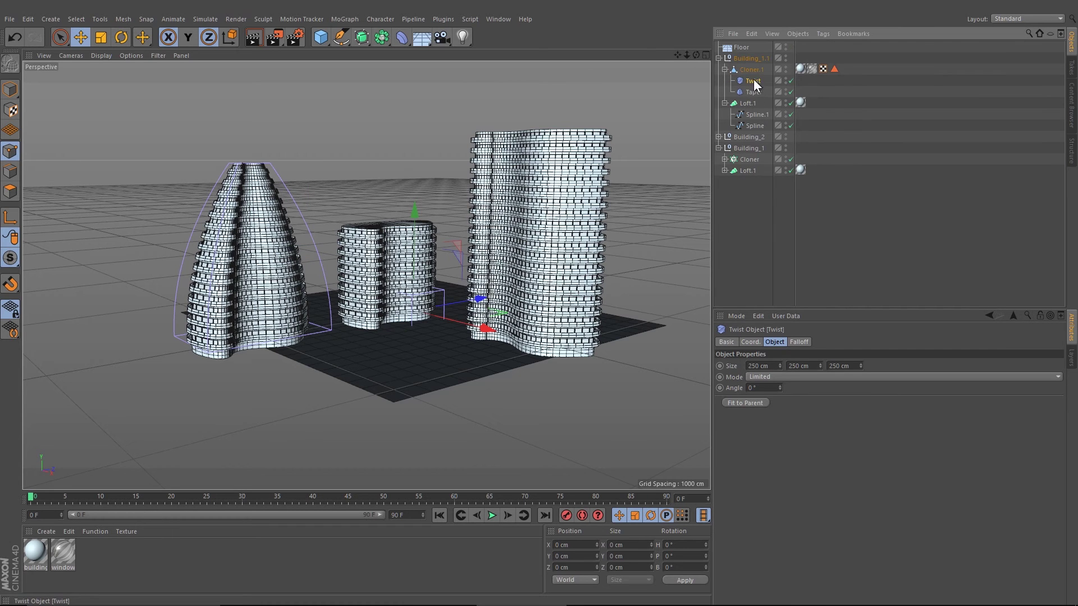
Fit the Twist to its parent and set its angle to 45°
{"action": "left_click", "coordinate": [756, 403]}
{"action": "left_click_drag", "start_coordinate": [780, 389], "coordinate": [817, 389]}
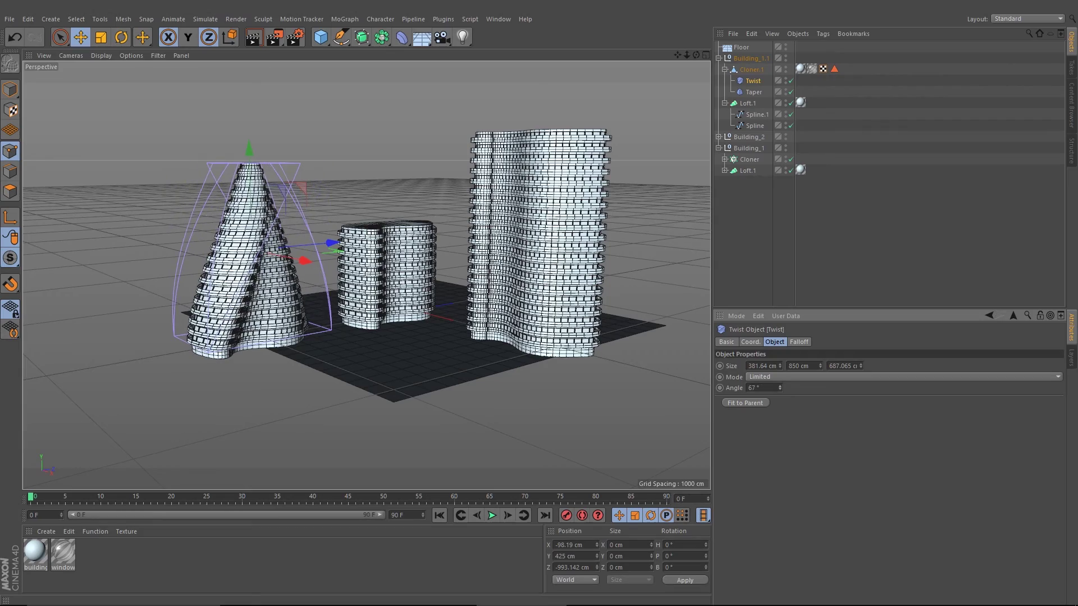
{"action": "key", "text": "Return"}
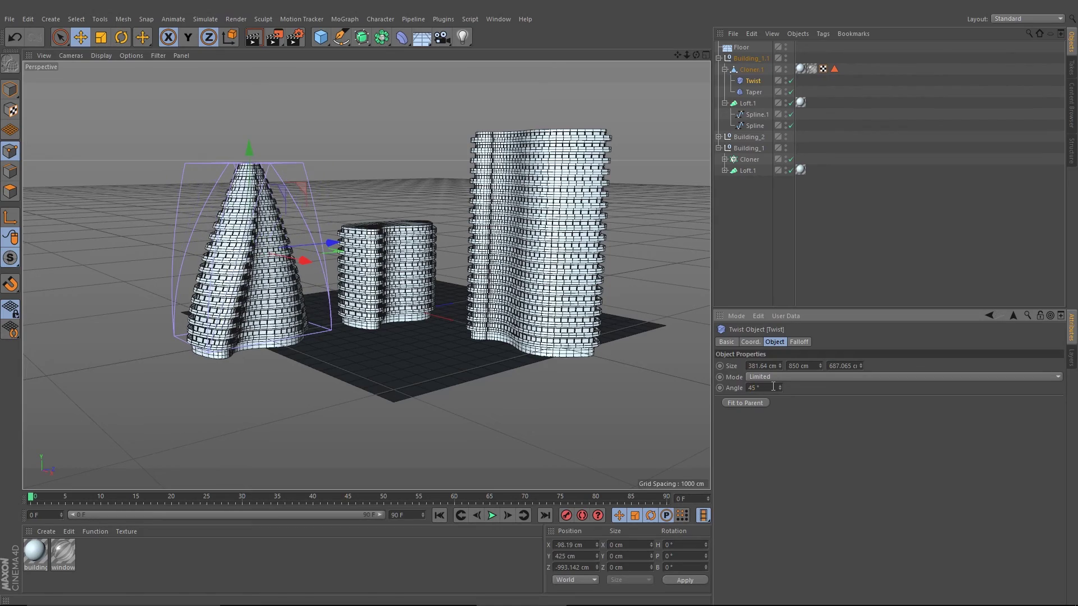
Add a Physical Sky and load a blue, lightly clouded sky preset
{"action": "left_click_drag", "start_coordinate": [460, 186], "coordinate": [436, 183], "text": "alt"}
{"action": "left_click_drag", "start_coordinate": [420, 37], "coordinate": [554, 53]}
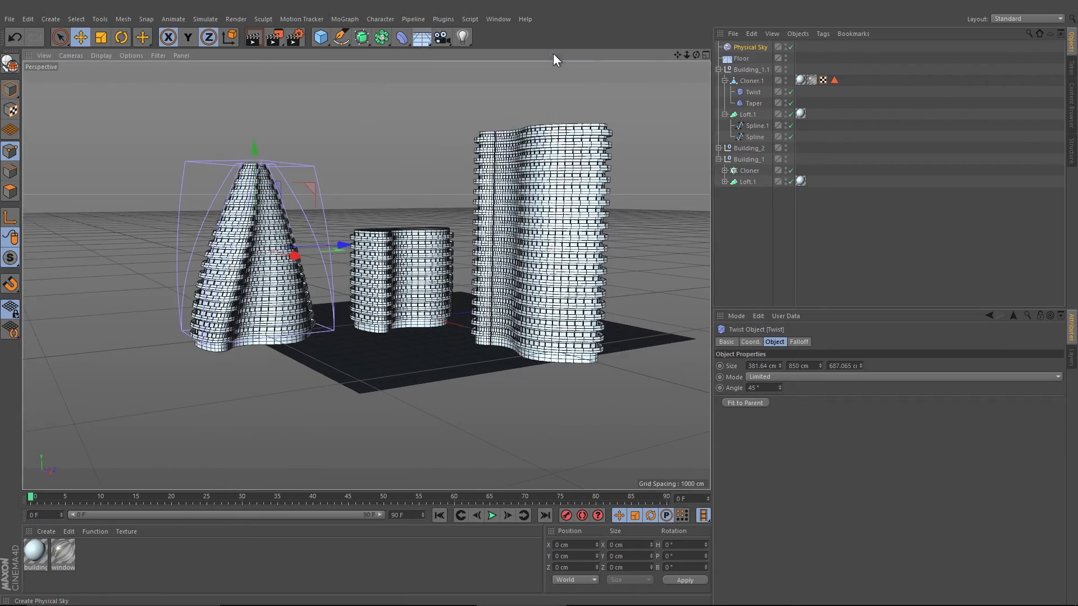
{"action": "left_click", "coordinate": [752, 455]}
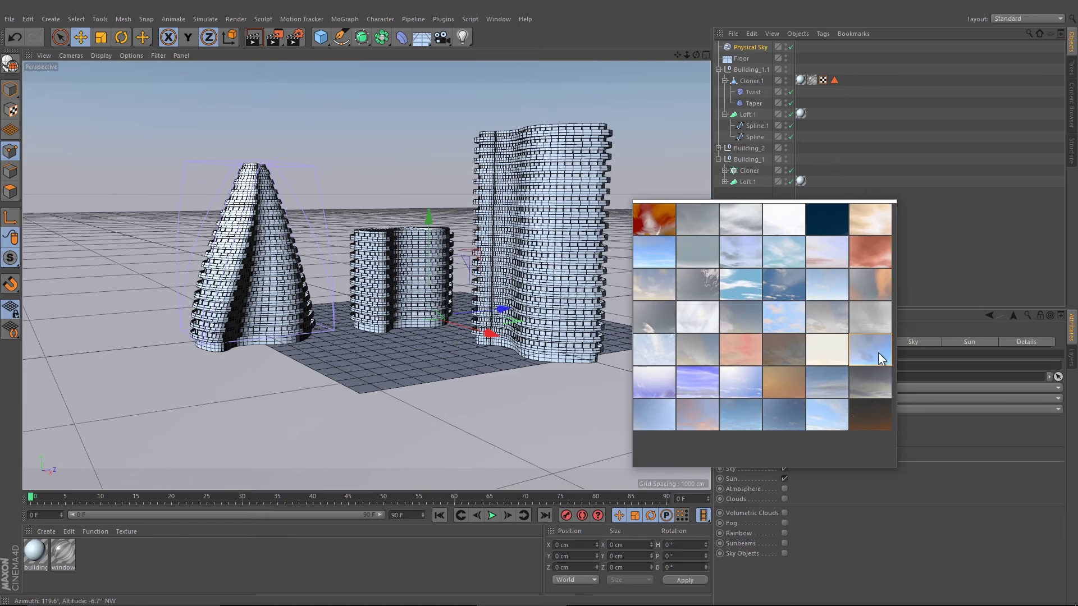
{"action": "left_click", "coordinate": [878, 349]}
{"action": "left_click_drag", "start_coordinate": [473, 281], "coordinate": [487, 279], "text": "alt"}
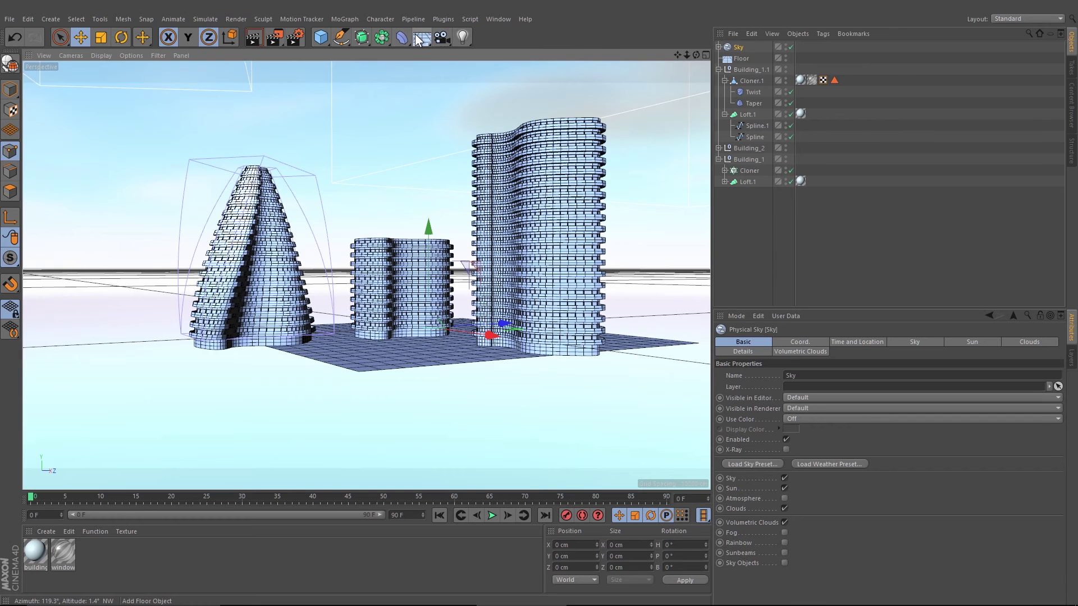
Enable Ambient Occlusion and Global Illumination in the render settings
{"action": "left_click", "coordinate": [291, 39]}
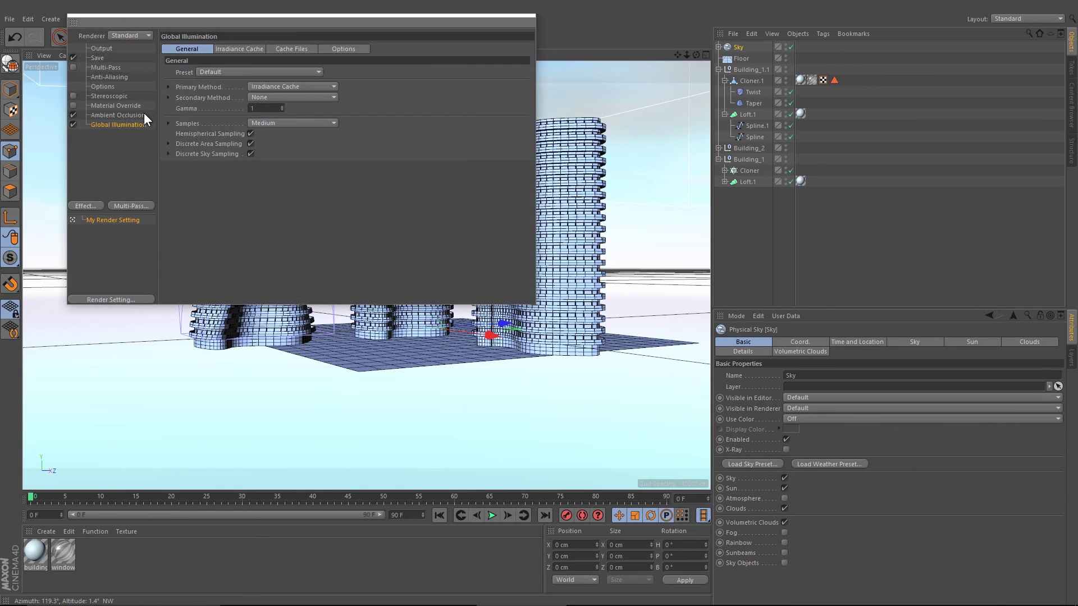
{"action": "left_click", "coordinate": [105, 117]}
{"action": "left_click", "coordinate": [114, 123]}
{"action": "left_click", "coordinate": [527, 15]}
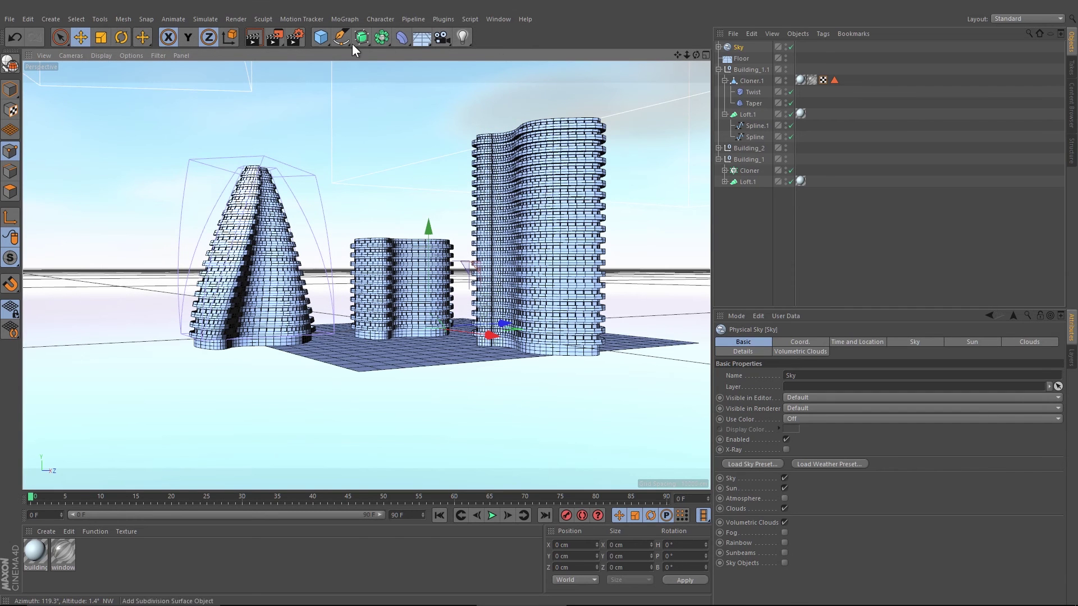
Render the scene to the Picture Viewer and maximize the viewer window
{"action": "left_click", "coordinate": [271, 39]}
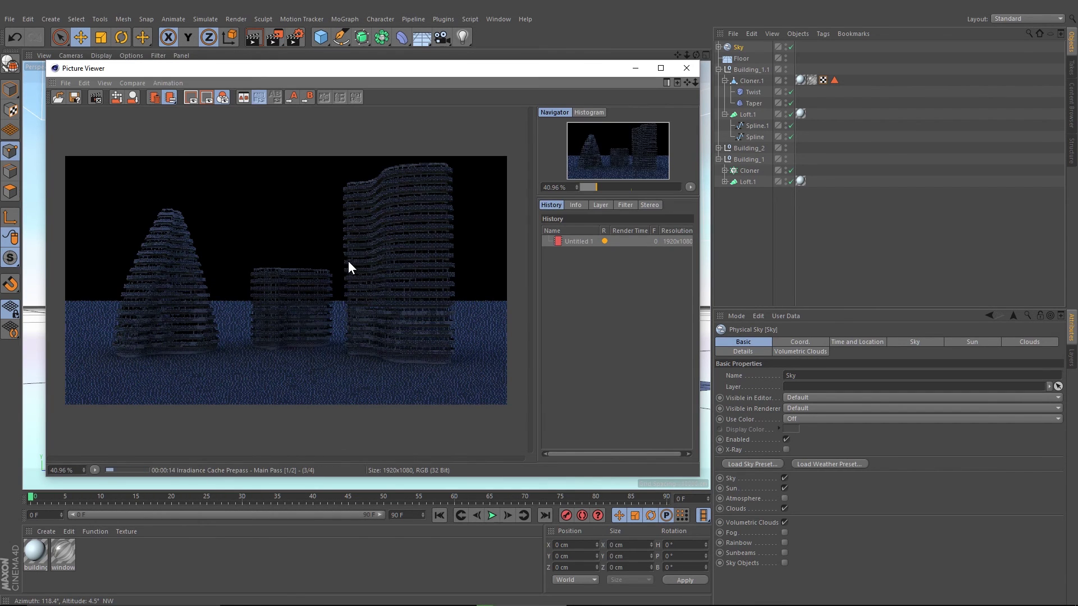
{"action": "left_click", "coordinate": [663, 68]}
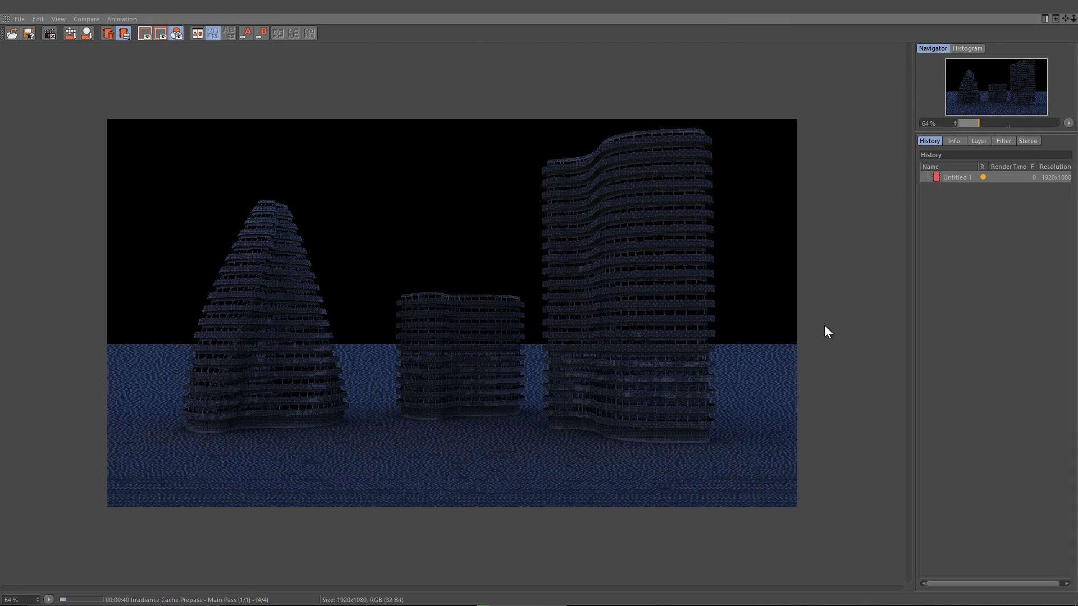